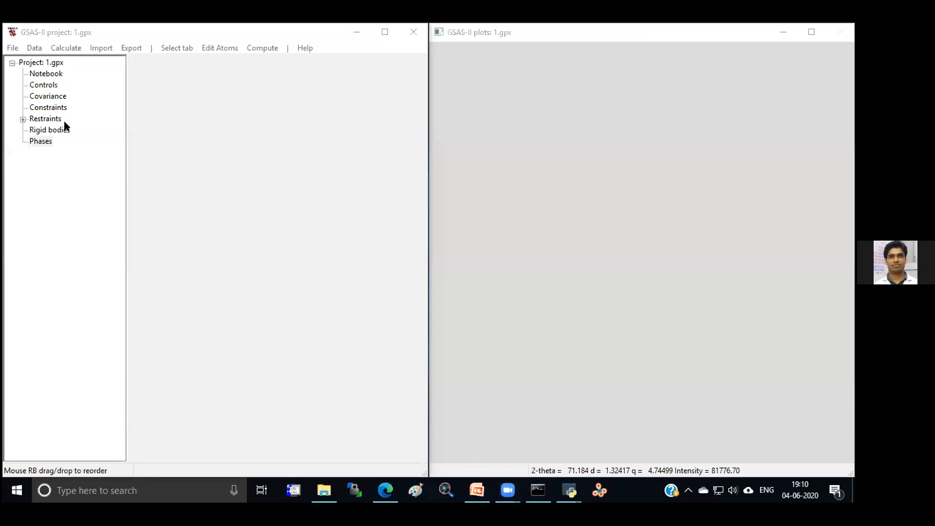
Step: Import AgNi-5.raw from the PXRD data folder as GSAS powder data, using the default CuKa lab data instrument parameters
click(103, 47)
mouse_move(116, 87)
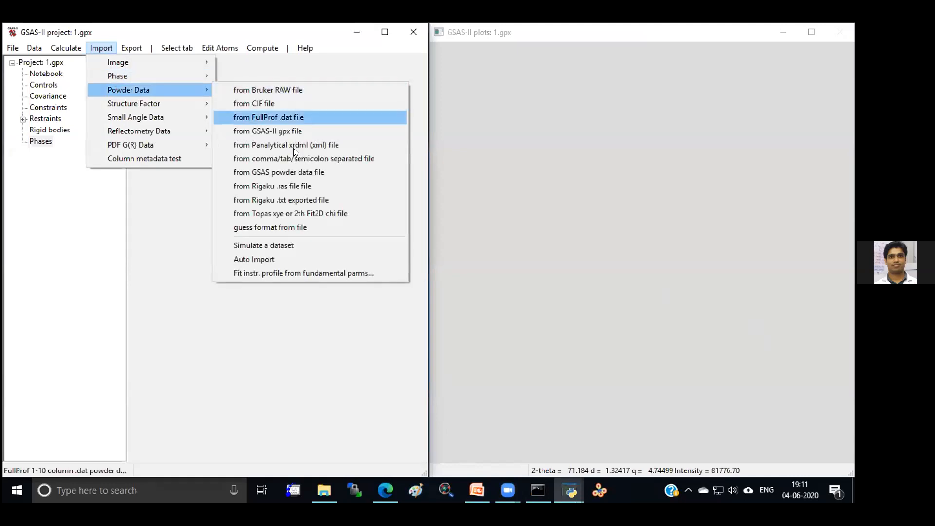
click(287, 172)
scroll(49, 279, down, 1)
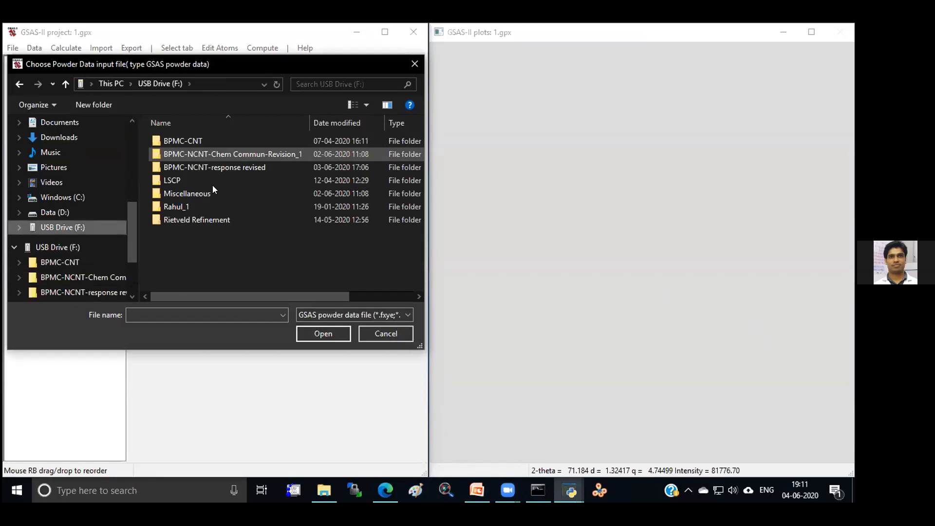
double_click(197, 217)
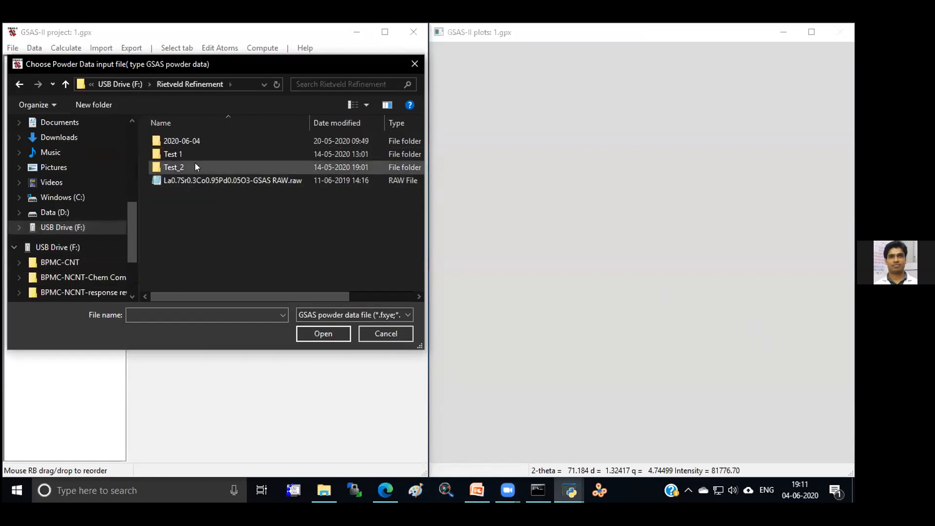
double_click(189, 145)
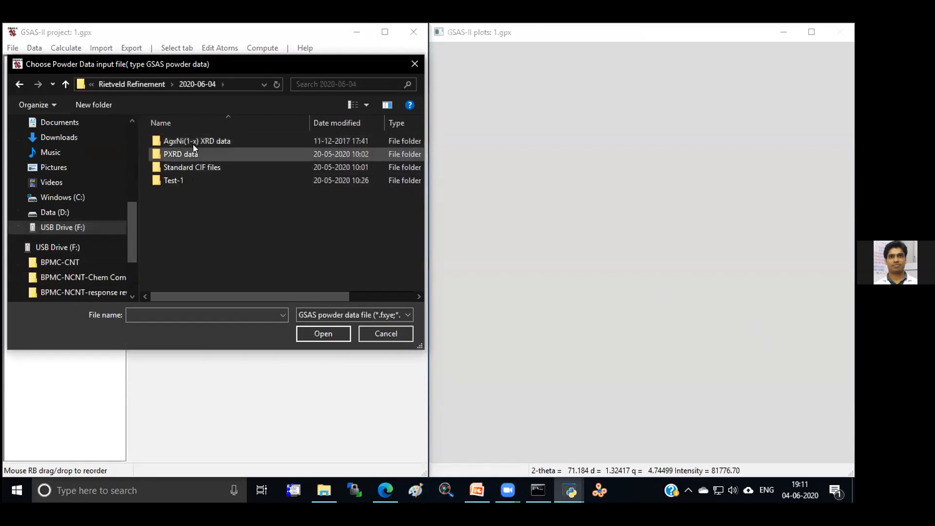
double_click(194, 155)
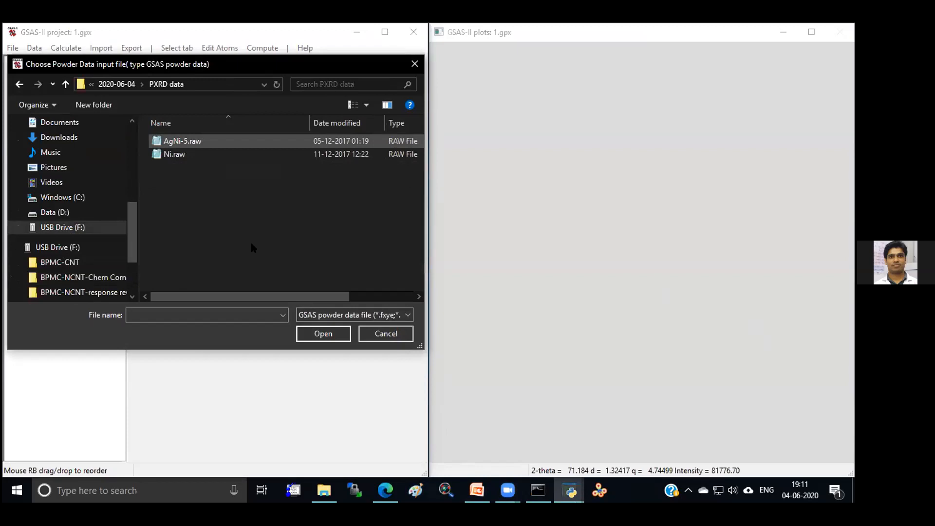
click(195, 142)
click(325, 332)
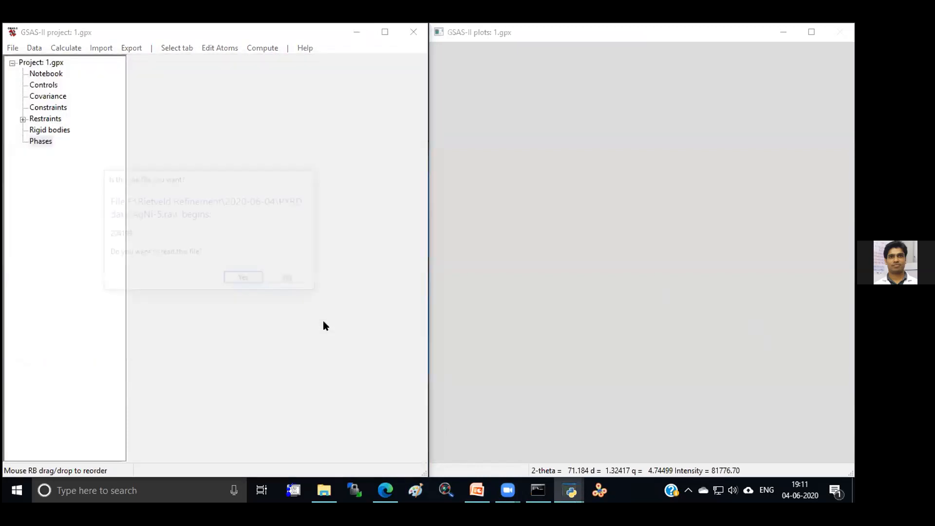
click(245, 280)
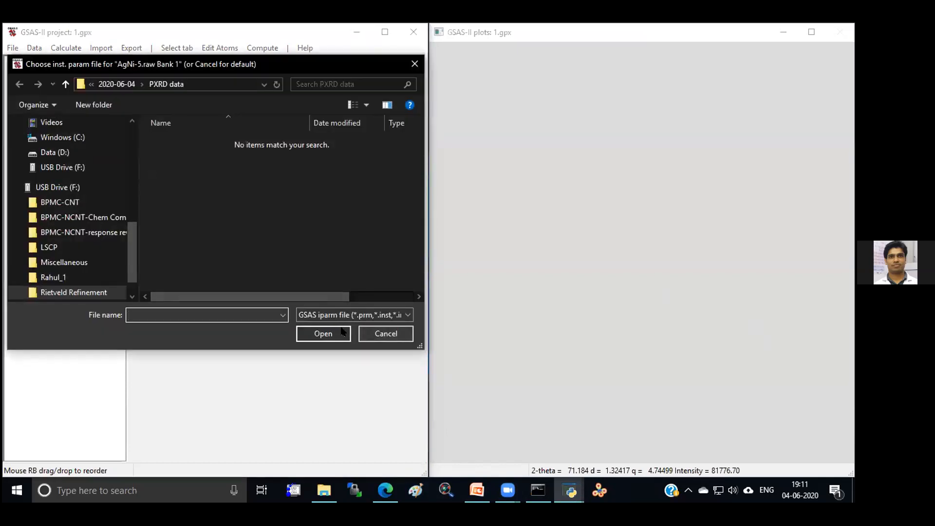
click(388, 332)
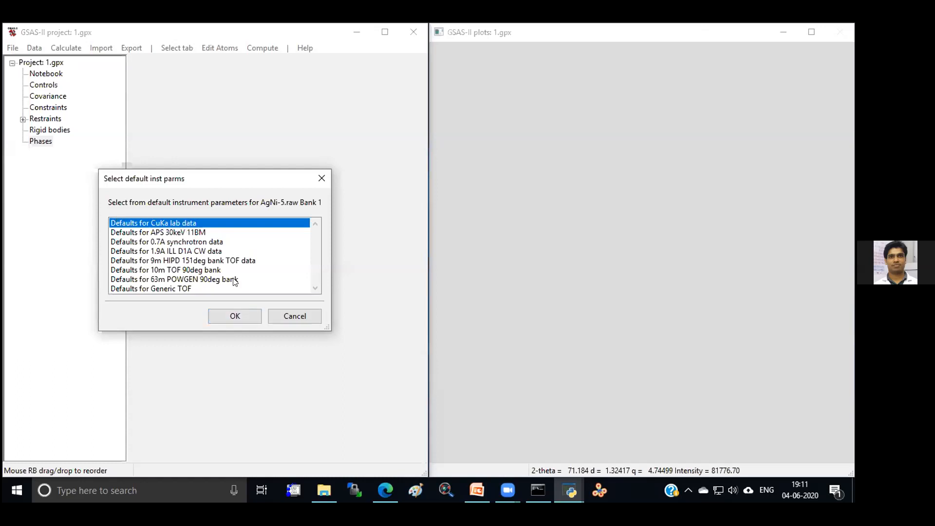
click(235, 315)
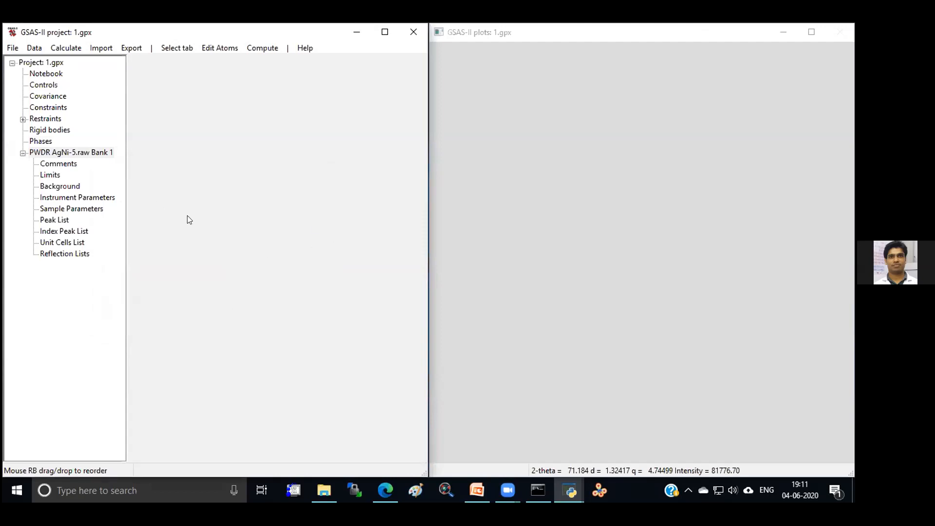
Step: Display the powder pattern plot of the imported AgNi-5.raw histogram
click(556, 79)
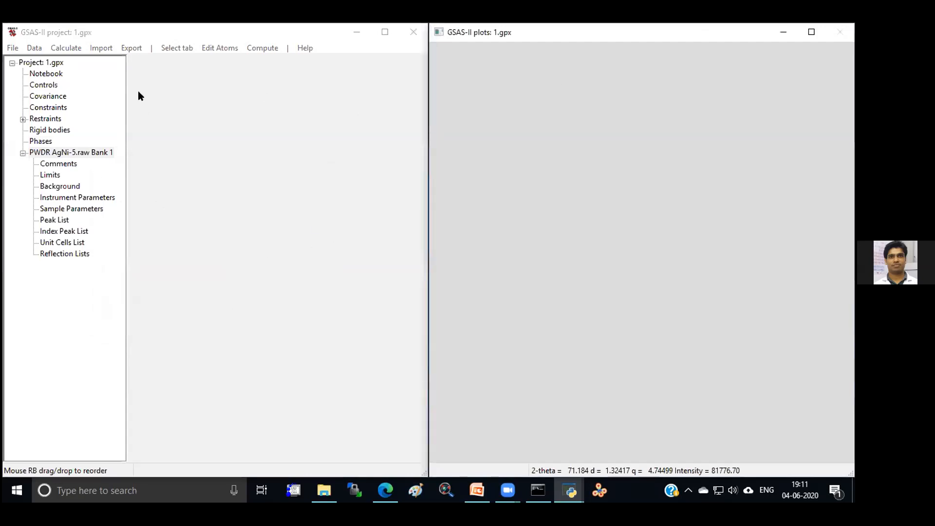
click(72, 152)
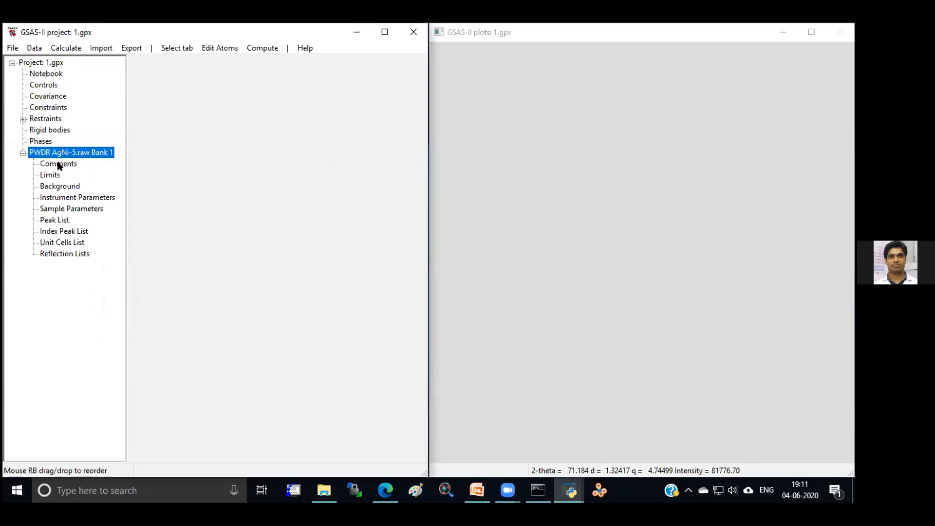
click(61, 165)
click(66, 198)
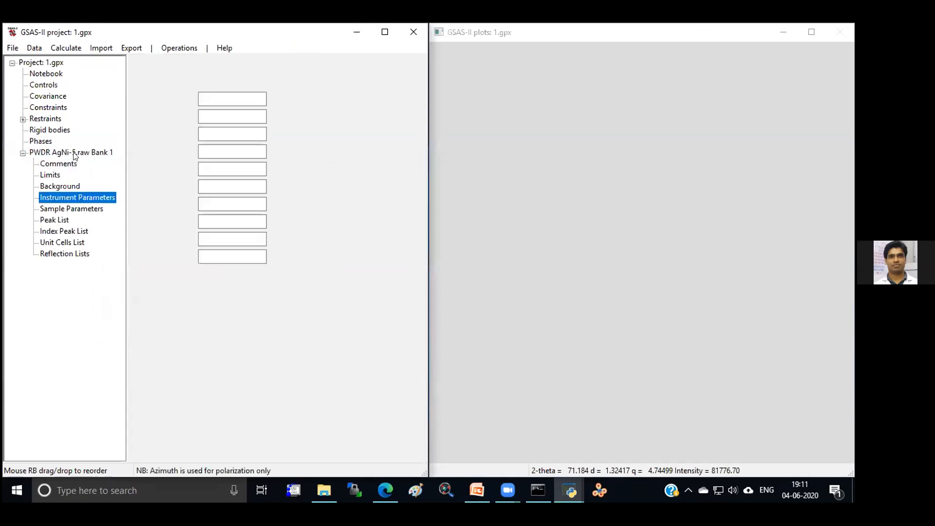
click(73, 153)
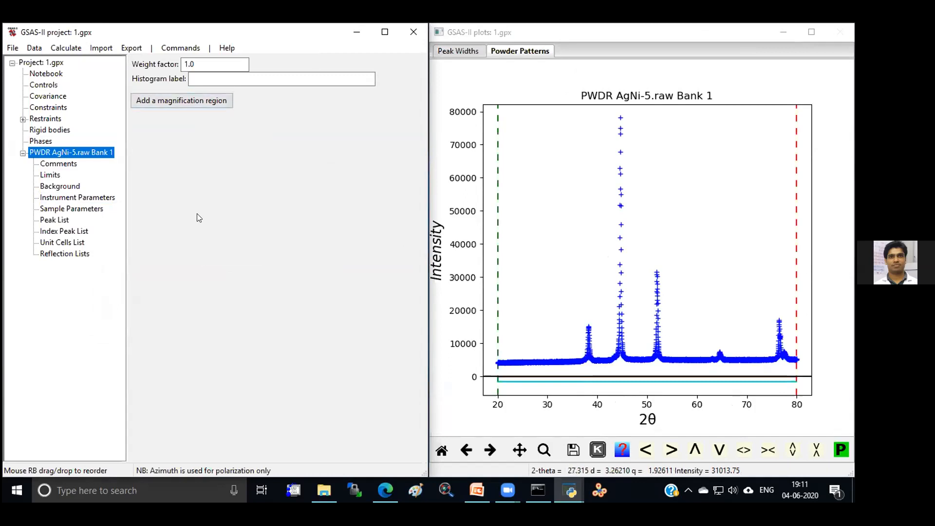
Step: Import the phase from Ni.cif in the Standard CIF files folder, name it Ni and link it to the AgNi-5.raw histogram
click(108, 50)
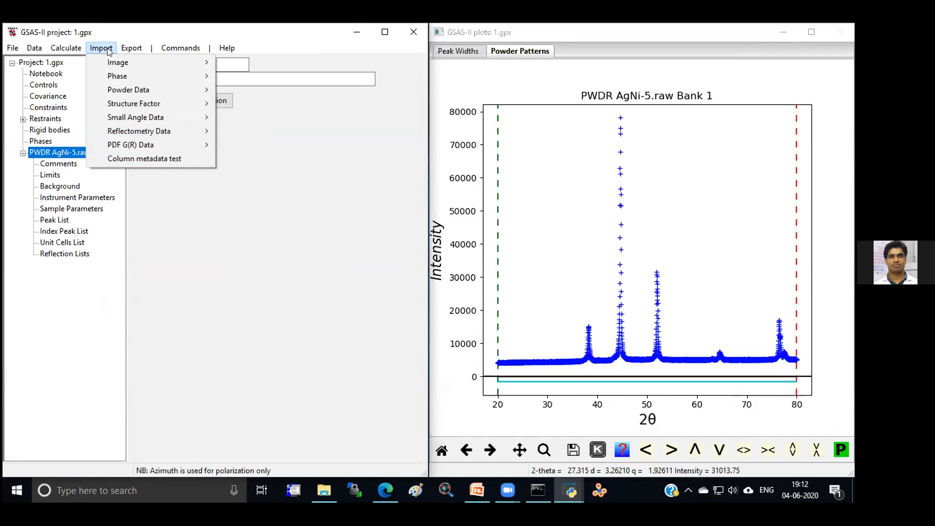
mouse_move(119, 76)
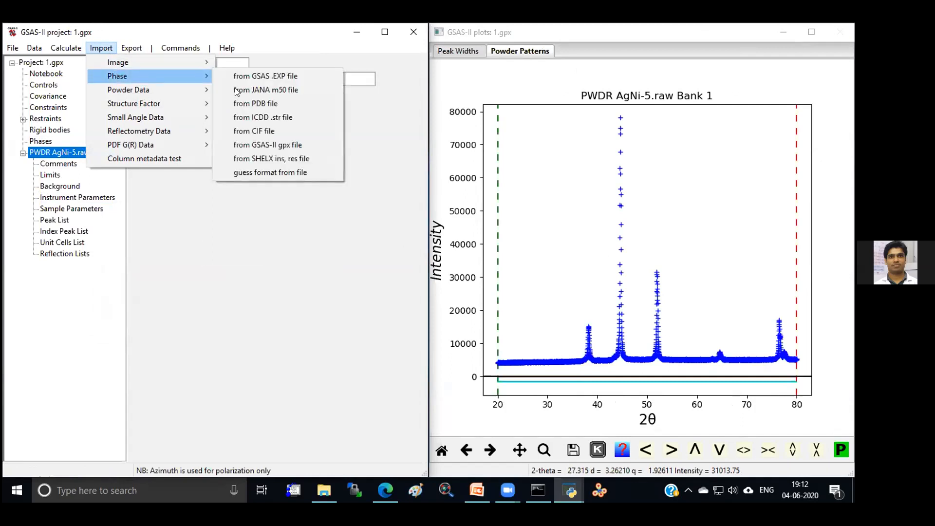
click(271, 131)
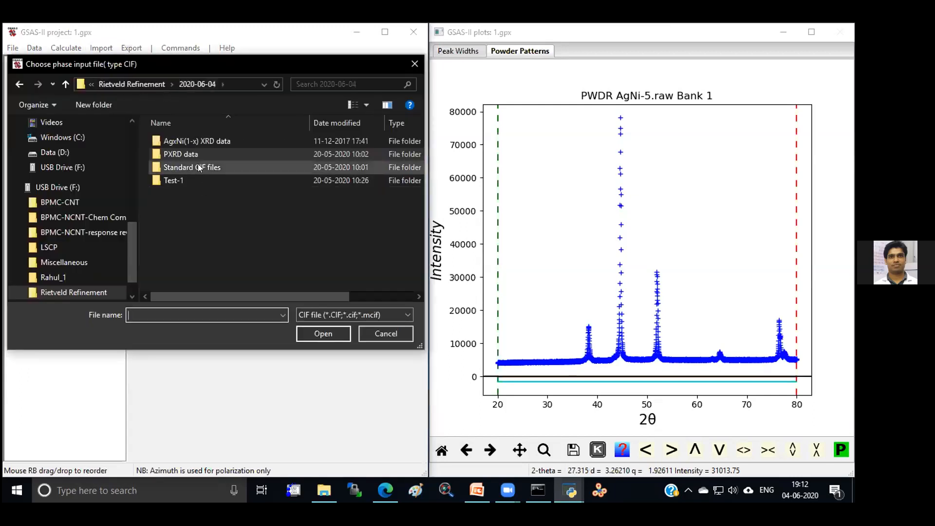
double_click(198, 164)
click(193, 155)
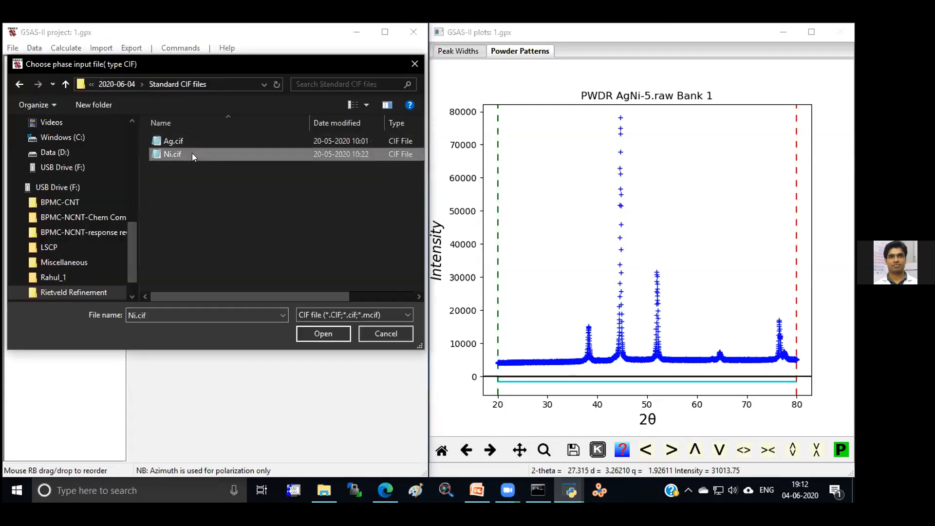
click(323, 334)
click(264, 284)
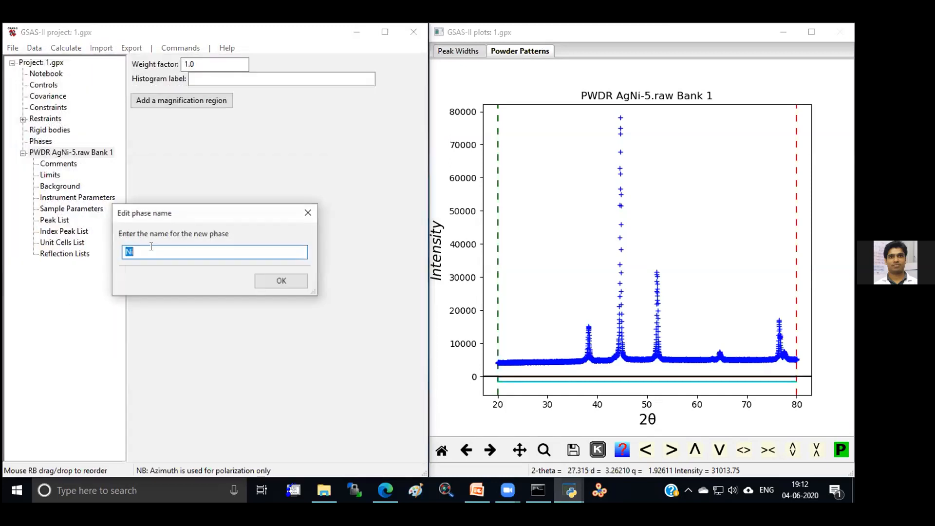
click(275, 282)
click(123, 218)
click(248, 323)
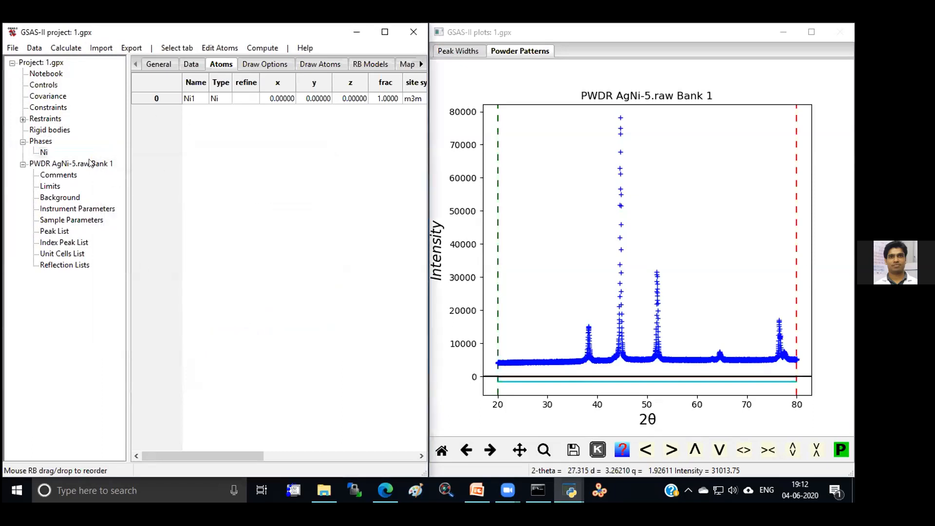
Step: Review the general parameters of the Ni phase
click(159, 64)
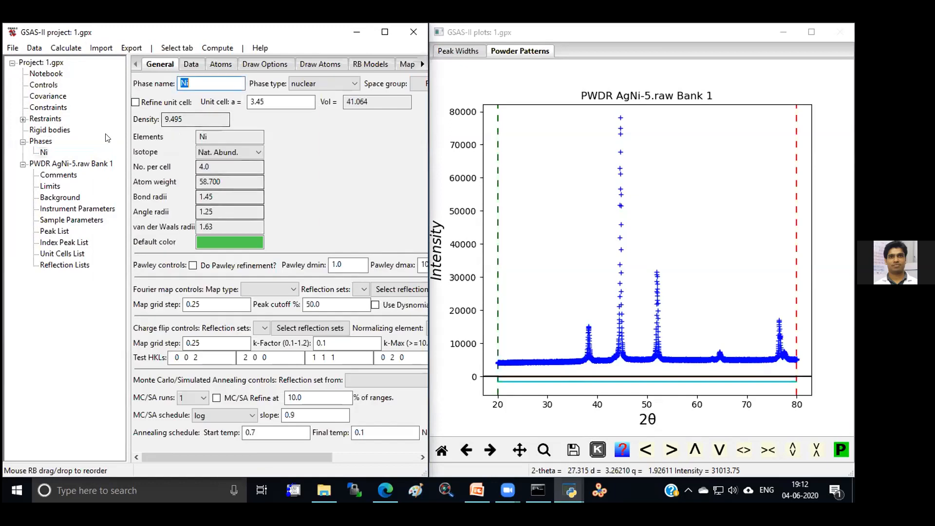
click(45, 141)
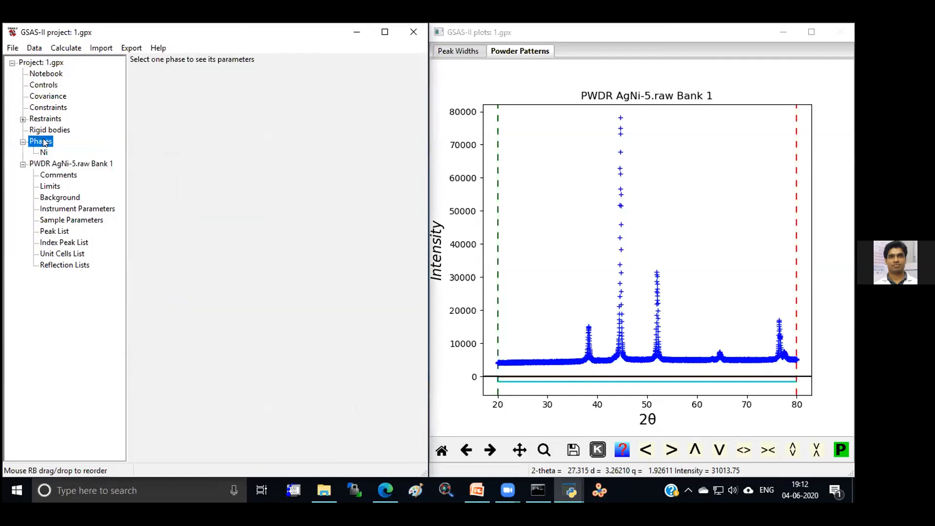
click(43, 153)
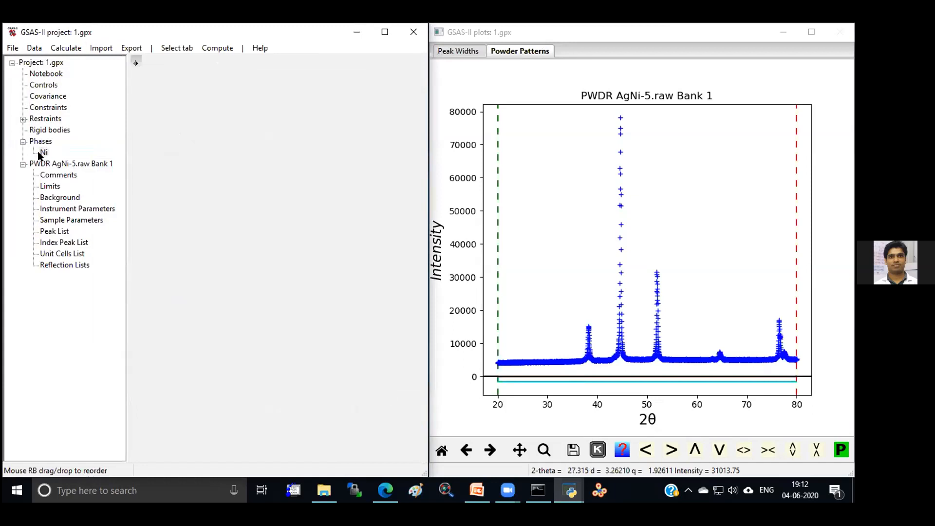
Step: Import a second phase from Ag.cif, name it Ag and link it to the AgNi-5.raw histogram
click(102, 48)
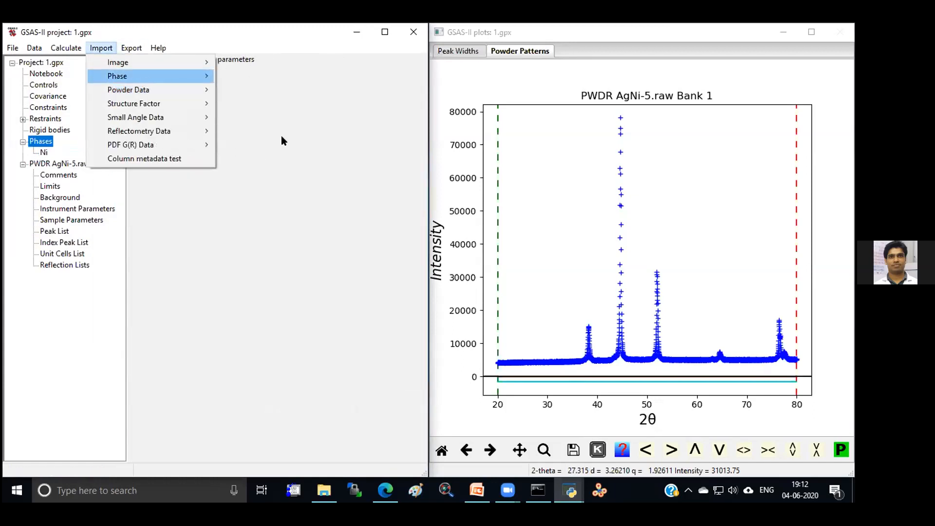
click(259, 116)
click(173, 141)
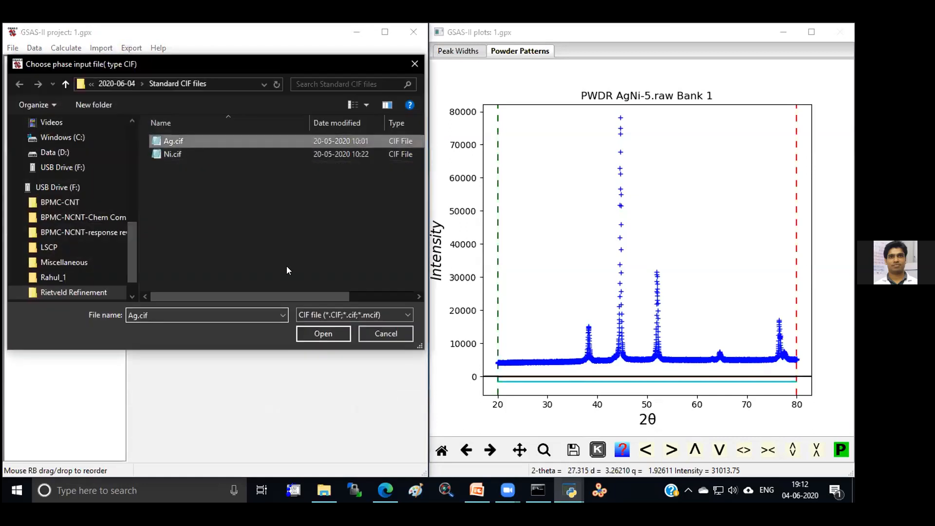
click(323, 334)
click(268, 284)
click(264, 280)
click(114, 216)
click(225, 314)
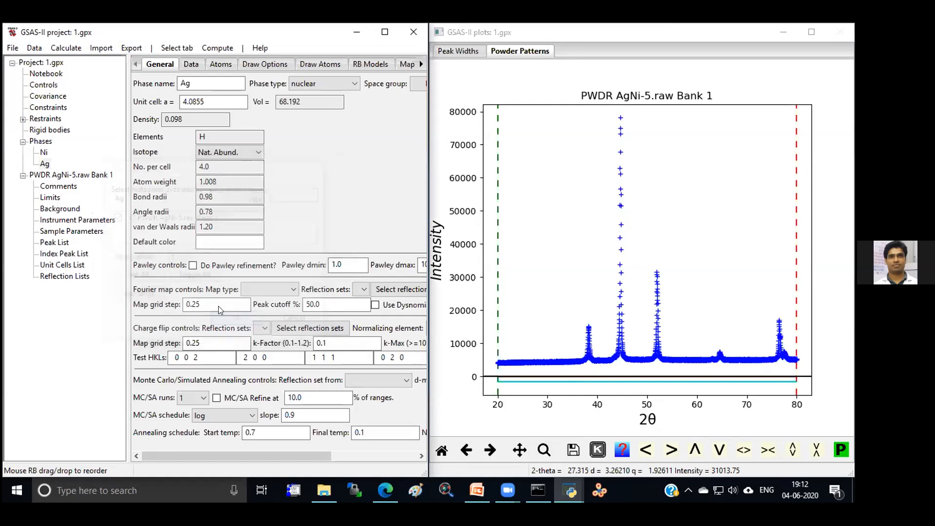
Step: Enable unit cell refinement for the Ni phase and look over the Ag phase's general settings
click(42, 152)
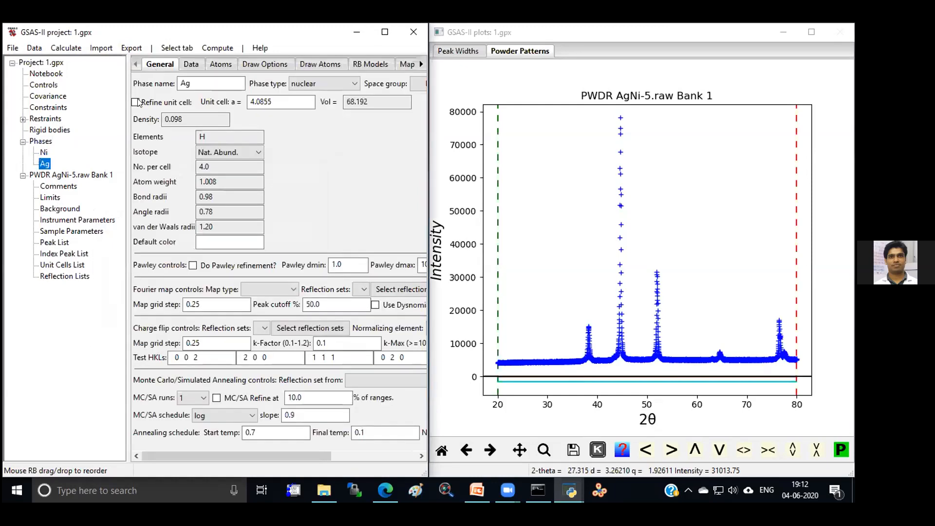
click(44, 153)
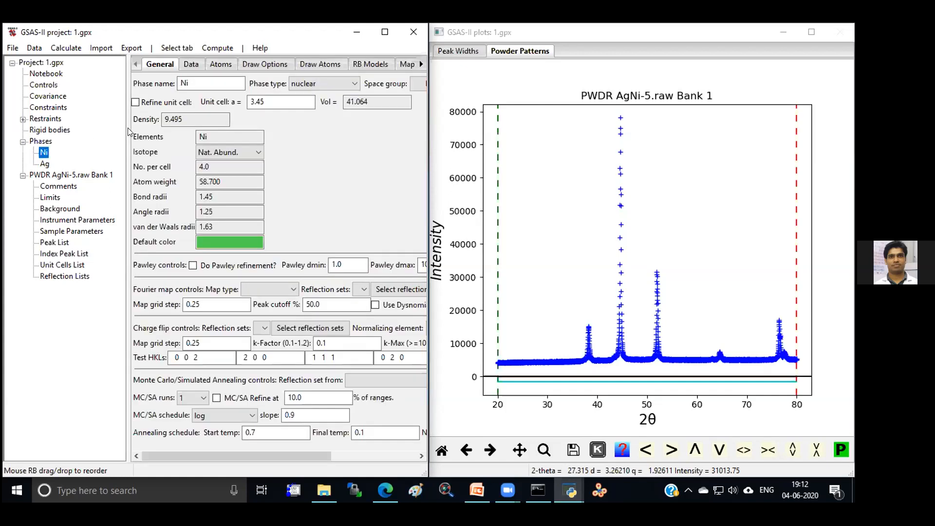
click(136, 104)
click(47, 162)
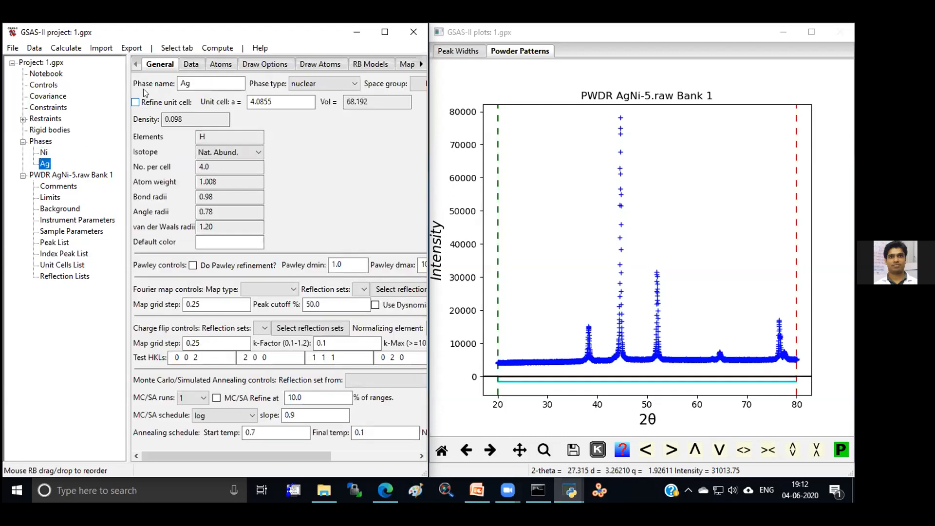
click(44, 152)
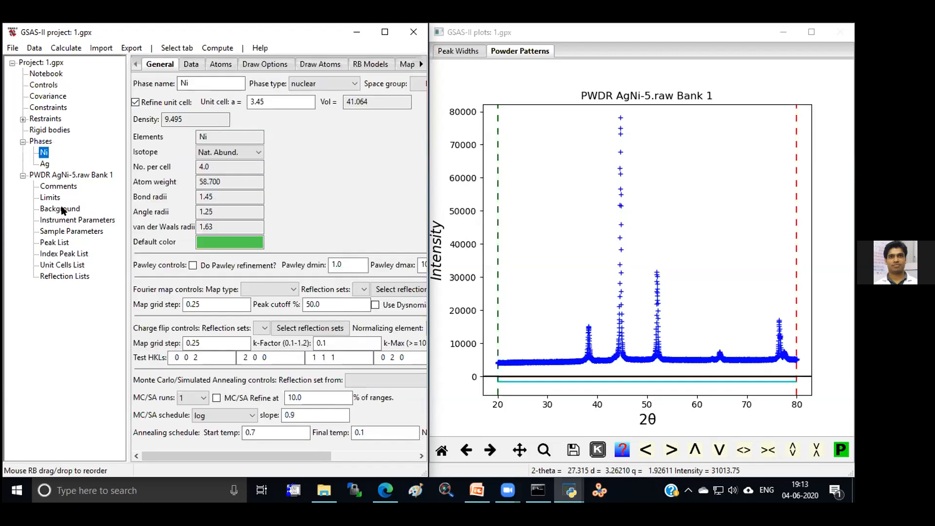
Step: Examine the histogram's background function and its number of coefficients
click(59, 208)
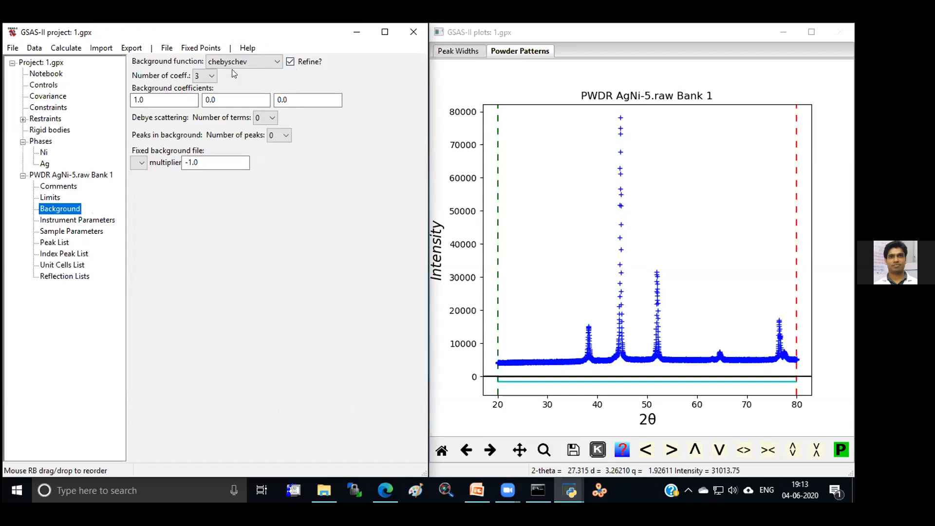
click(209, 76)
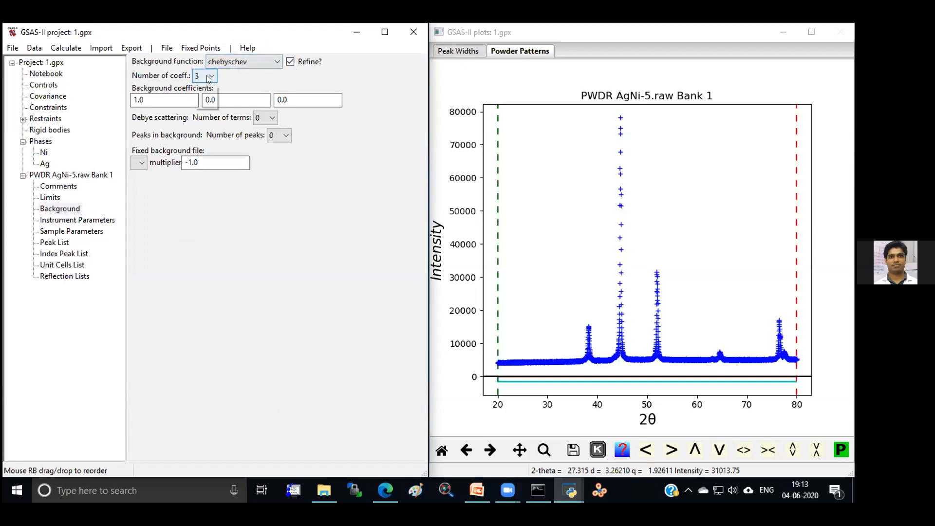
click(207, 76)
Step: Run the refinement and load the new result into the project
click(69, 48)
click(83, 90)
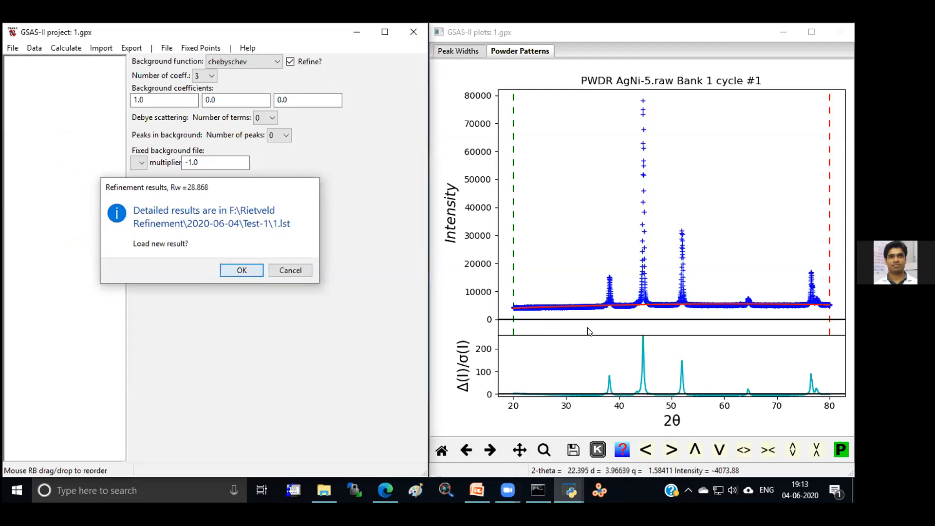
key(Return)
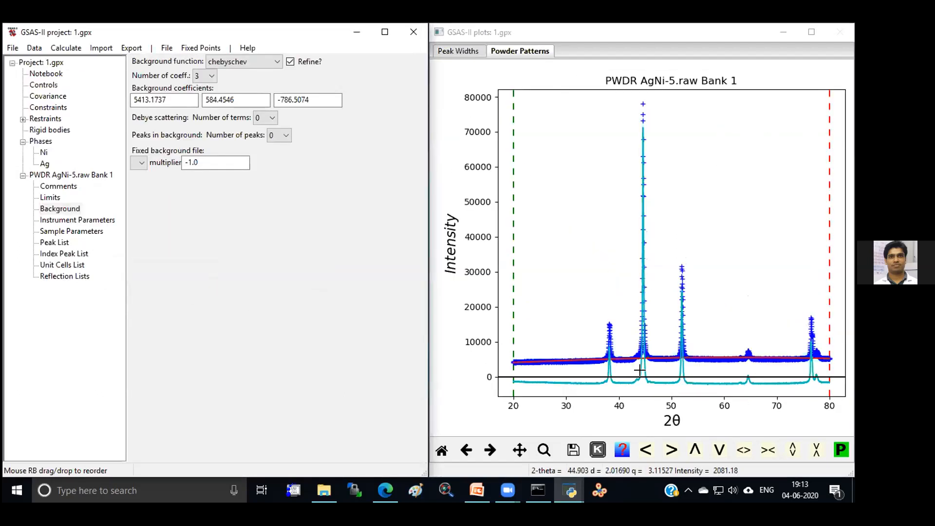
Step: Magnify the strongest peak near 2θ 44.6 in the powder pattern, and its baseline around 2θ 45.5
click(544, 449)
drag(632, 100, 655, 371)
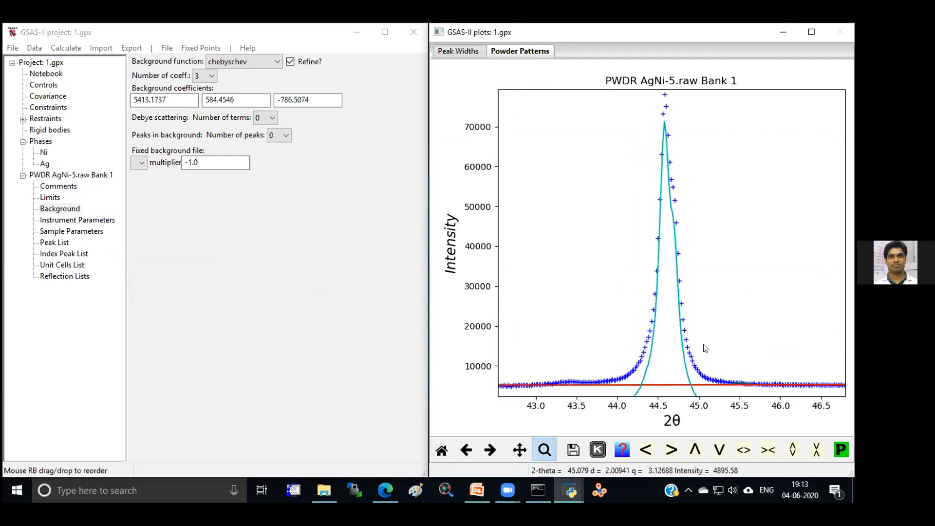
drag(729, 375, 753, 388)
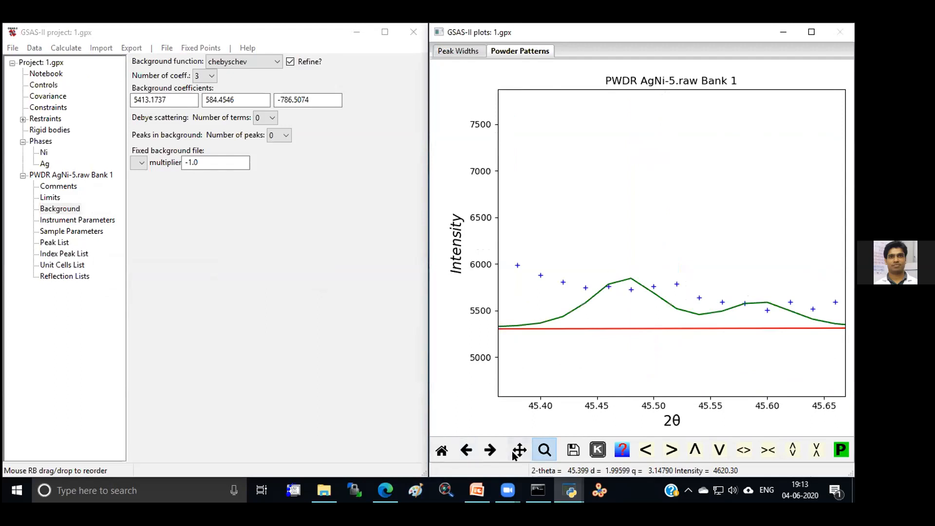
Step: Magnify the strongest peak near 2θ 44.6 from the full pattern and check the Ni phase's unit cell
click(441, 449)
drag(638, 97, 650, 379)
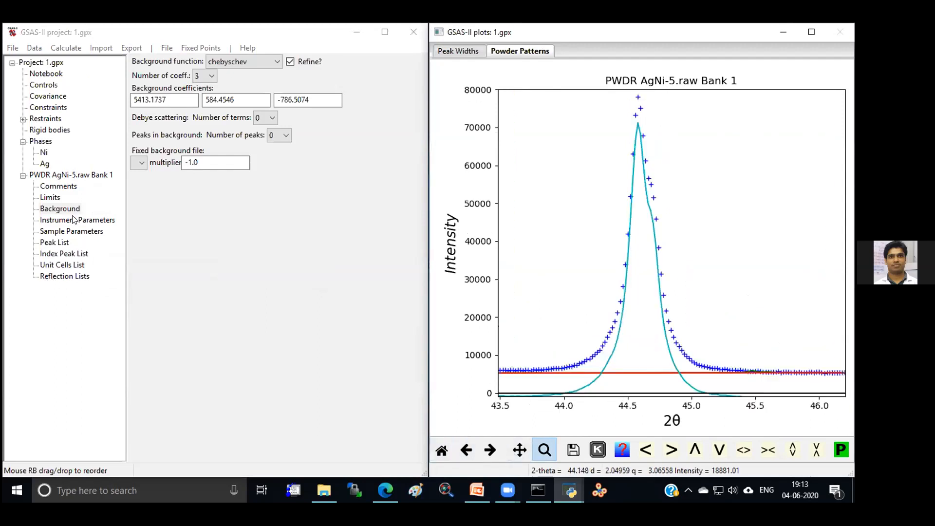
click(55, 153)
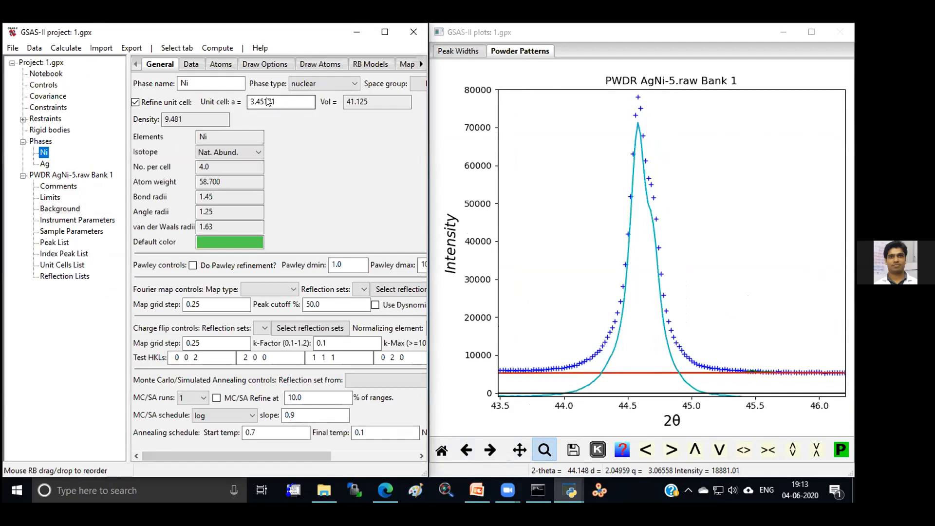
Step: Run the refinement two times in a row, loading the new result into the project each time
click(65, 47)
key(Return)
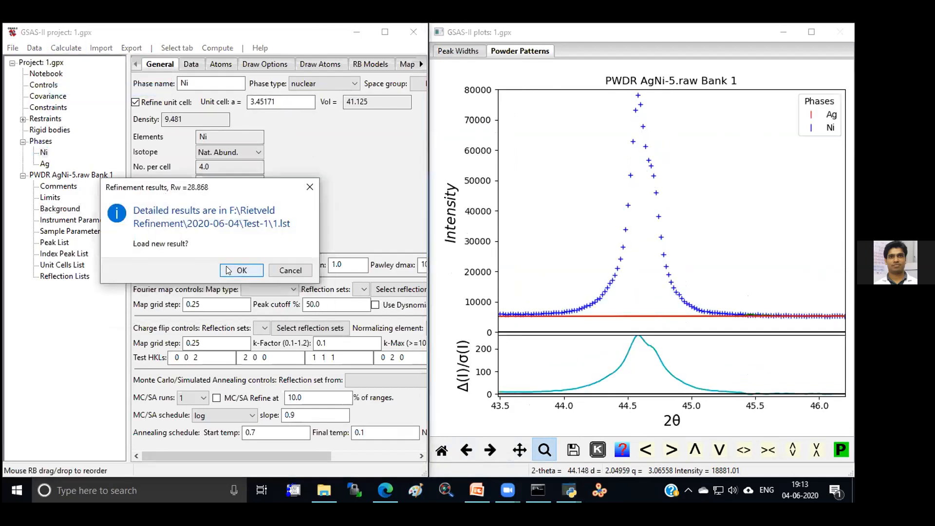
click(226, 271)
click(56, 48)
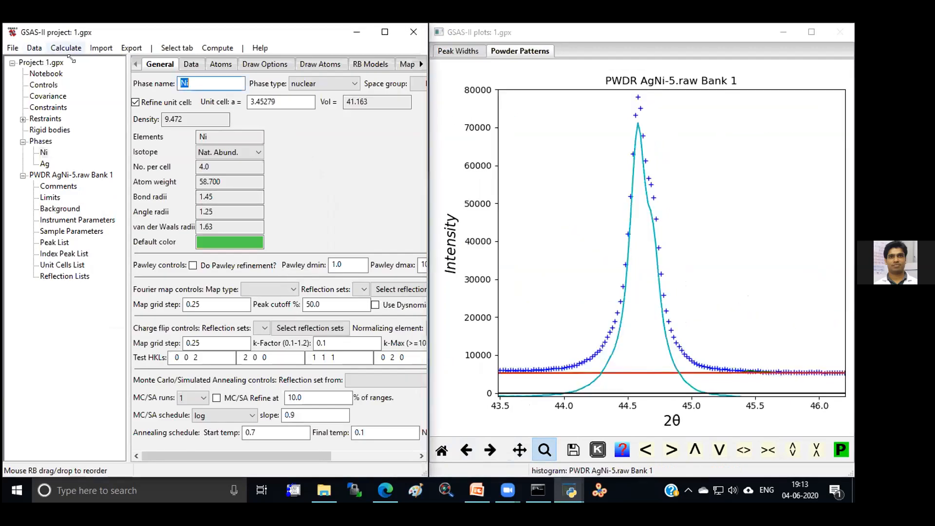
click(90, 87)
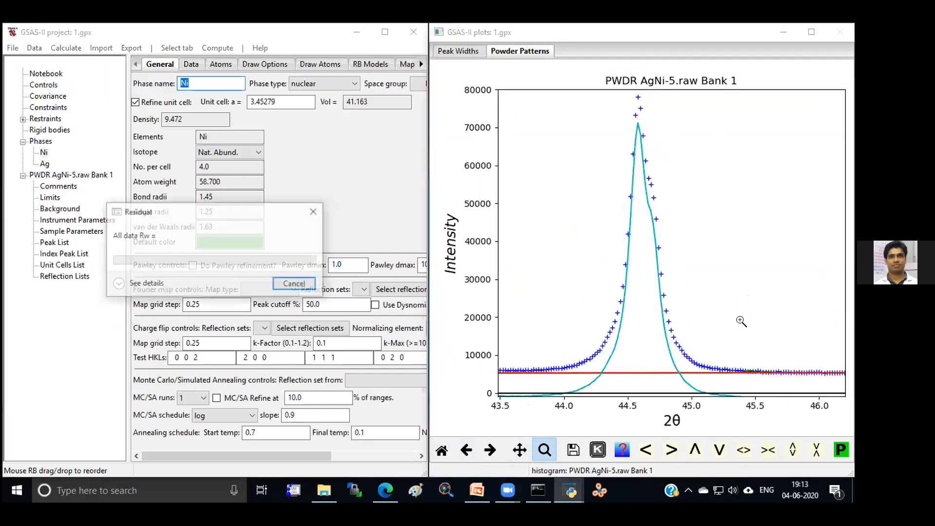
key(Return)
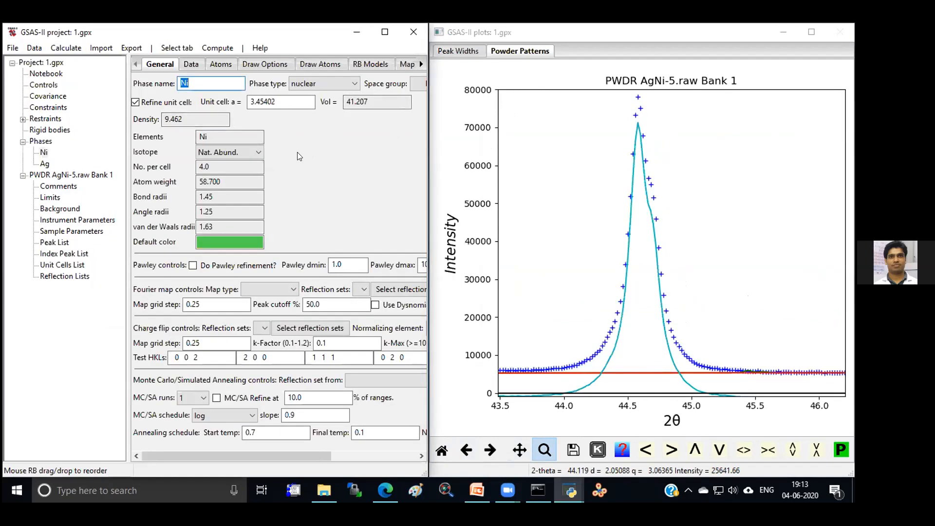
Step: Examine the misplaced calculated Ni peak around 2θ 45.5 against the observed points and the full powder pattern
double_click(258, 99)
drag(777, 383, 730, 361)
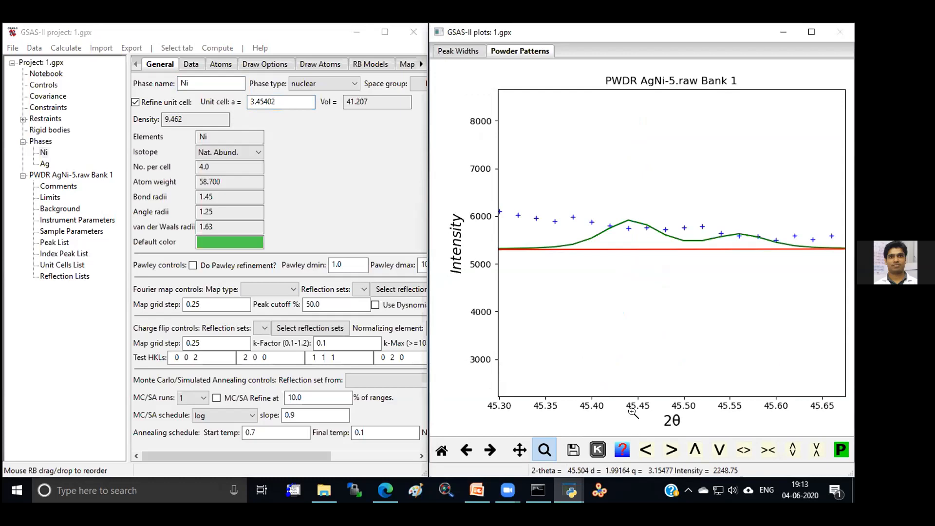
click(520, 450)
drag(720, 246, 846, 250)
drag(623, 211, 847, 278)
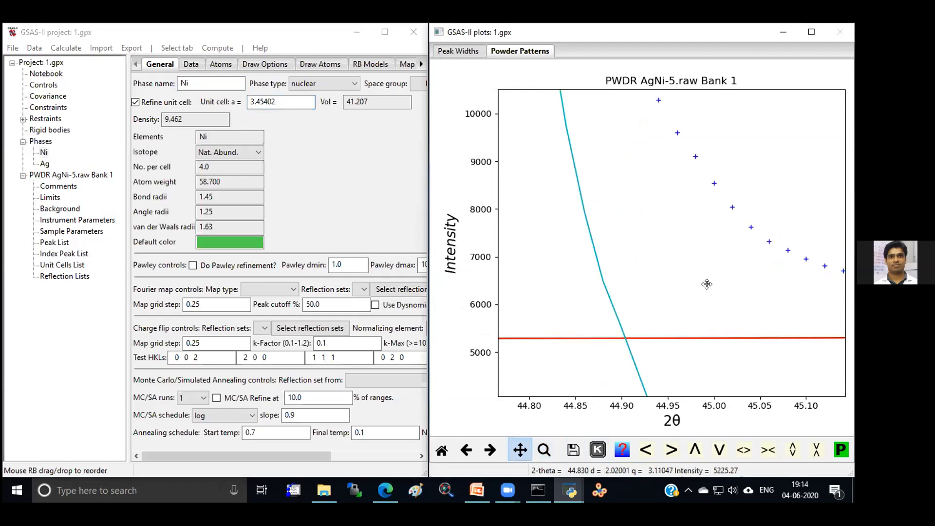
click(459, 451)
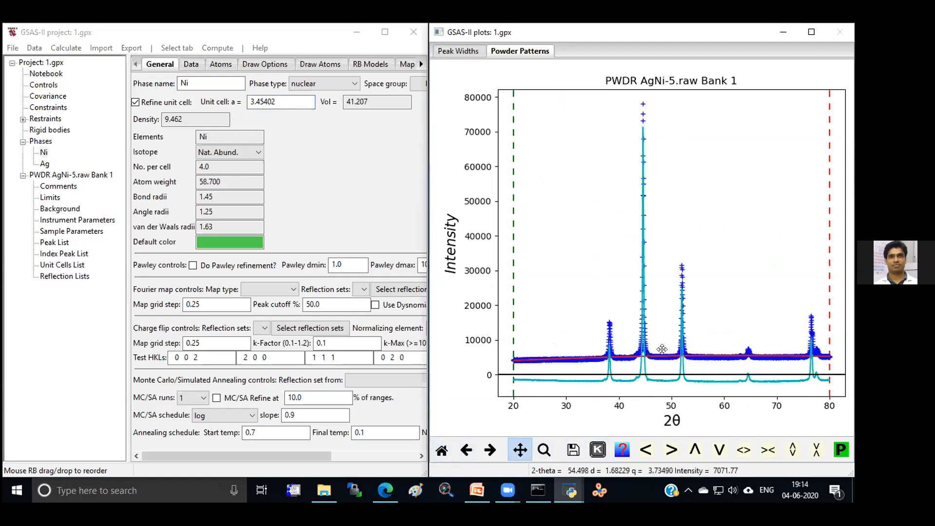
click(544, 450)
drag(634, 343, 662, 366)
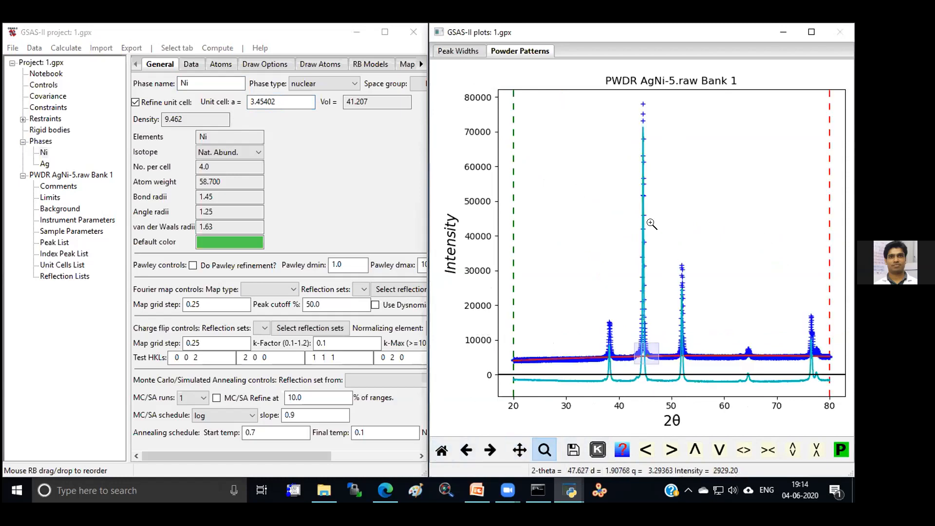
drag(684, 287, 676, 281)
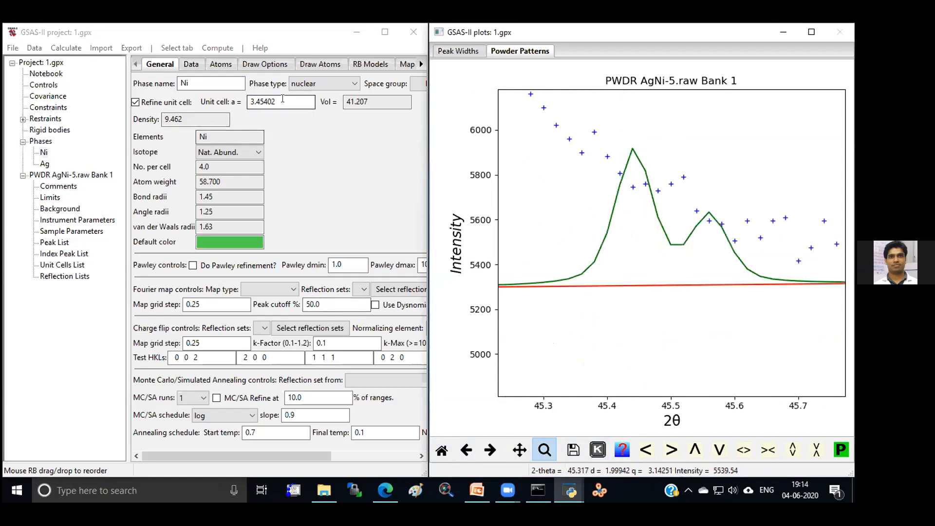
Step: Set the Ni phase's unit cell length a to 3.5
click(263, 99)
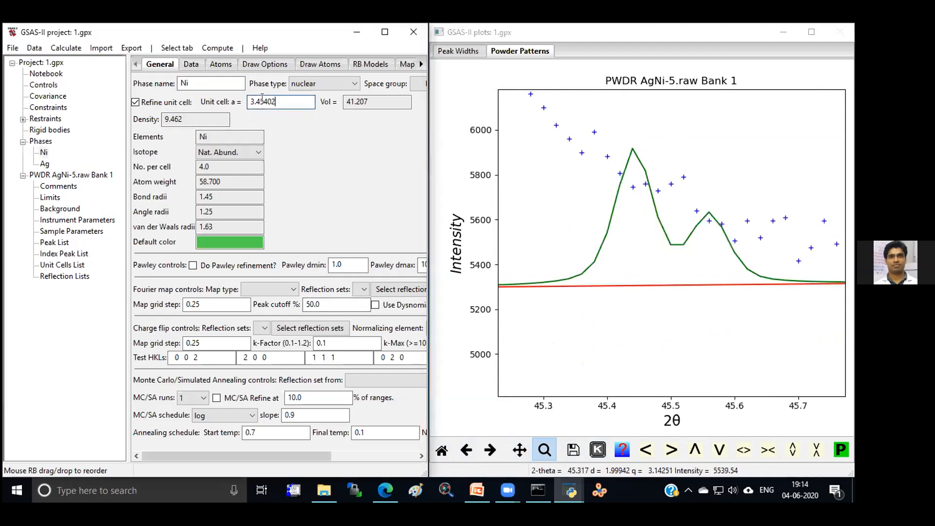
key(shift+Left)
key(shift+Left)
key(shift+Left)
key(shift+Left)
text(5)
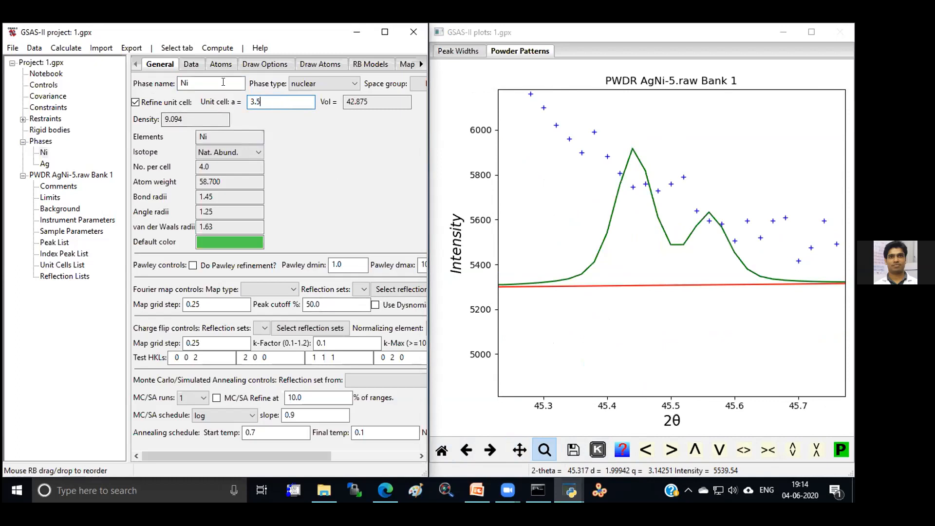
Step: Refine twice from the new Ni cell length, loading each result, and magnify the peak near 2θ 44.6 in between
click(66, 49)
click(73, 90)
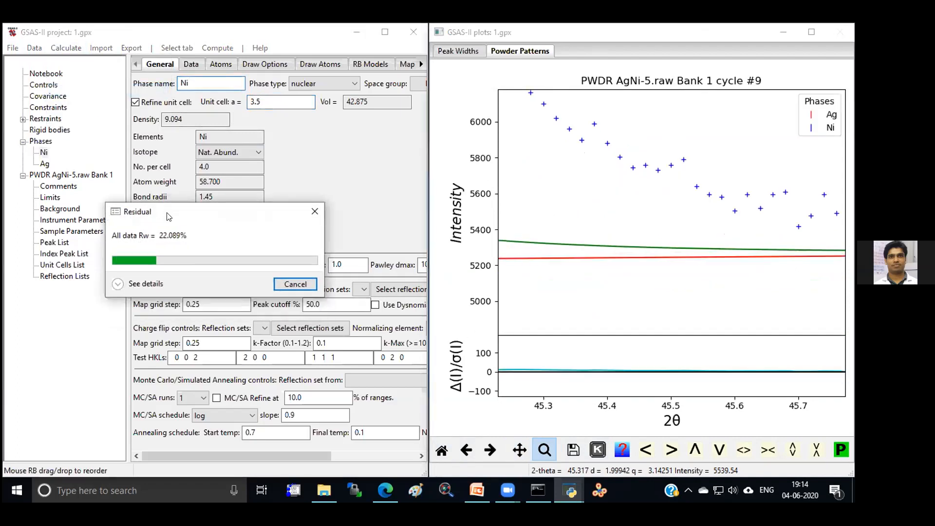
click(242, 269)
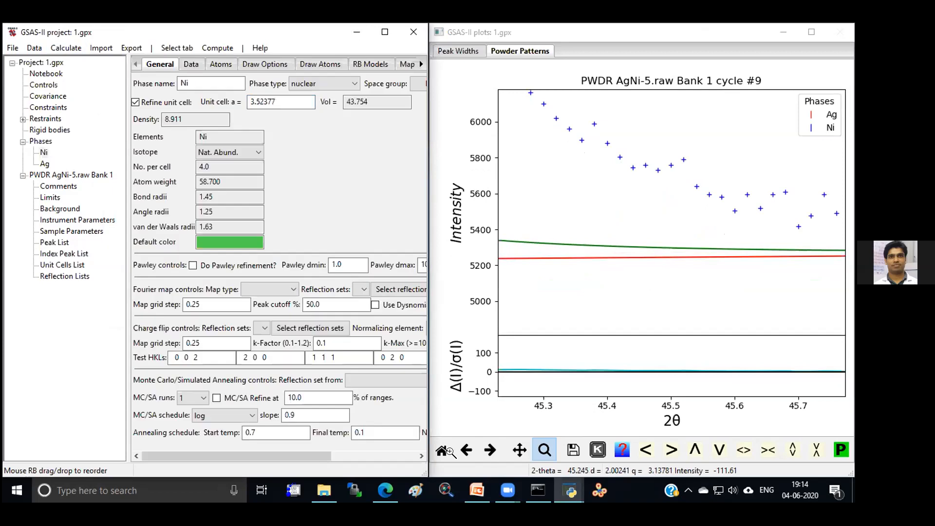
drag(621, 93, 659, 306)
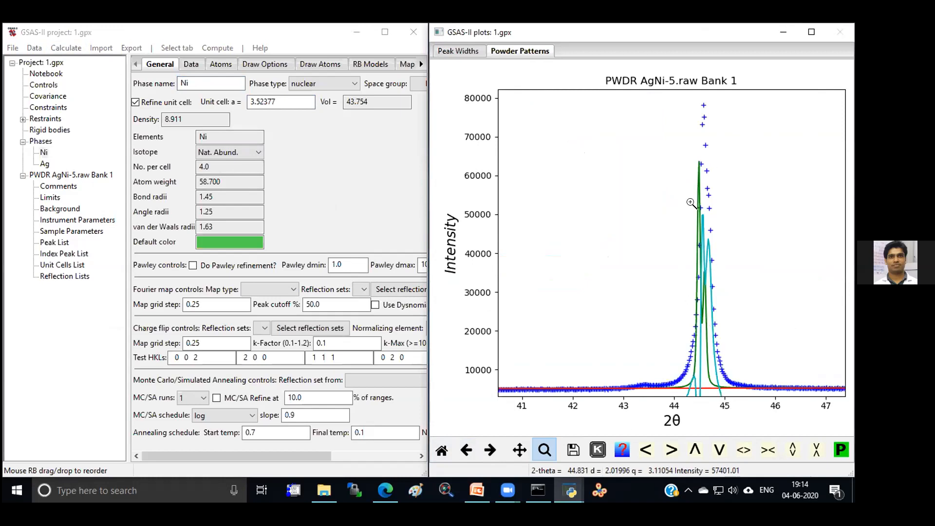
click(66, 48)
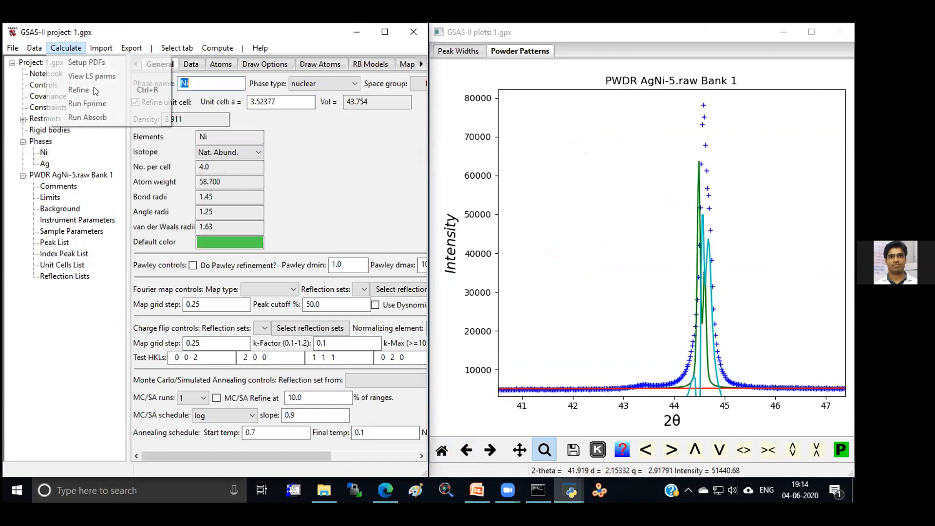
click(95, 89)
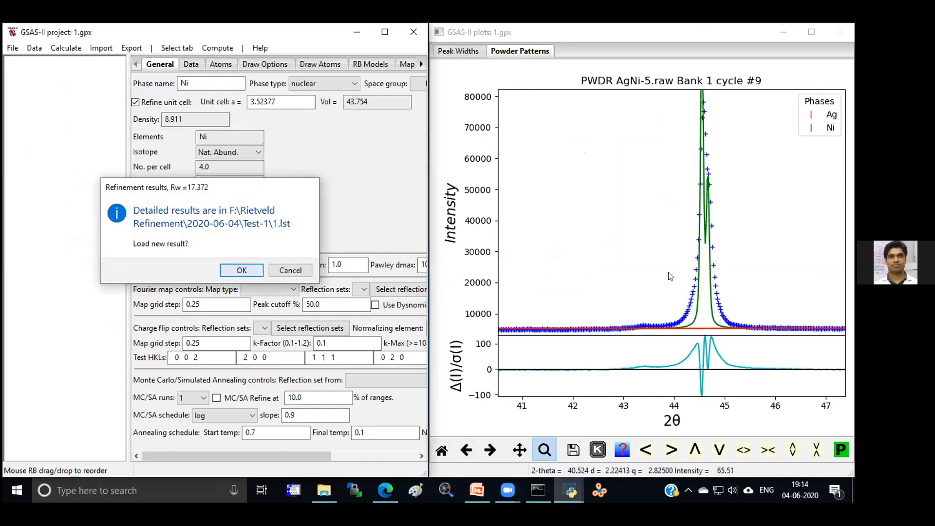
key(Return)
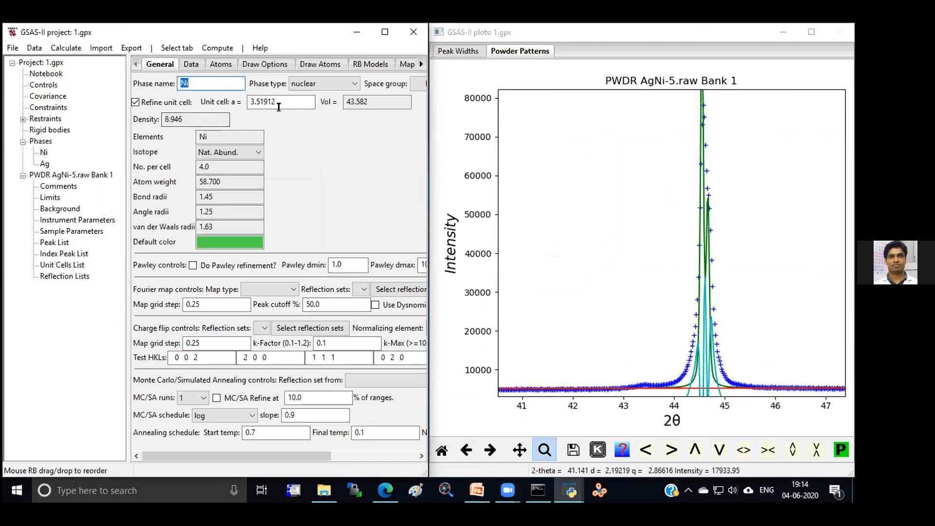
Step: Set the instrument's source type to CuKa and enable refinement of I(L2)/I(L1), Zero and Polariz
click(73, 222)
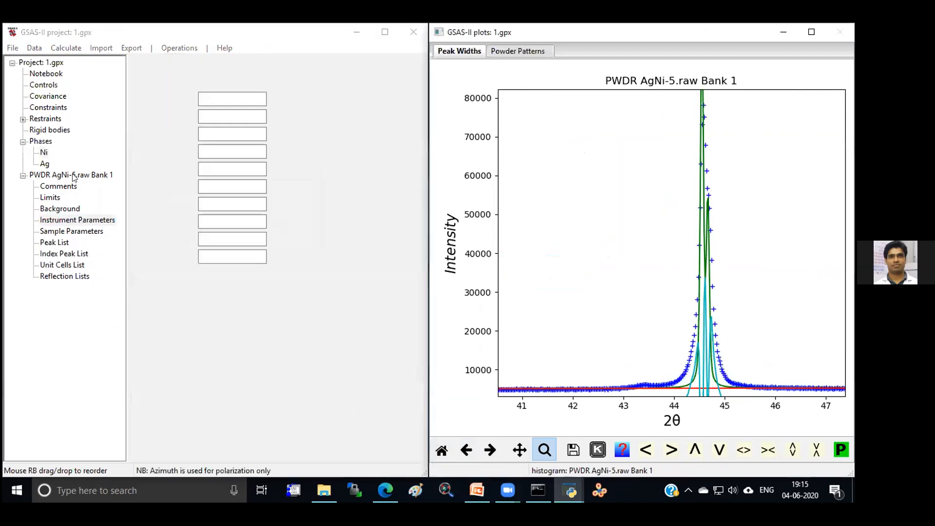
click(341, 71)
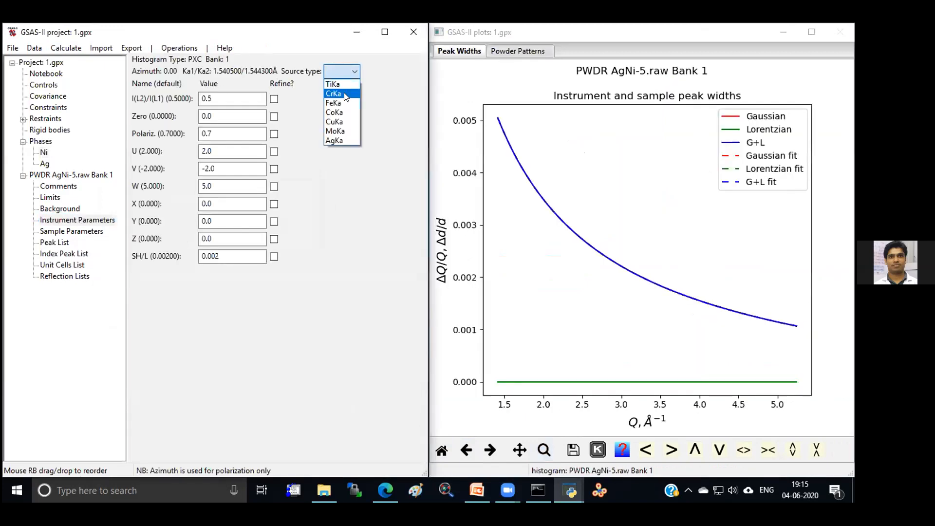
click(337, 83)
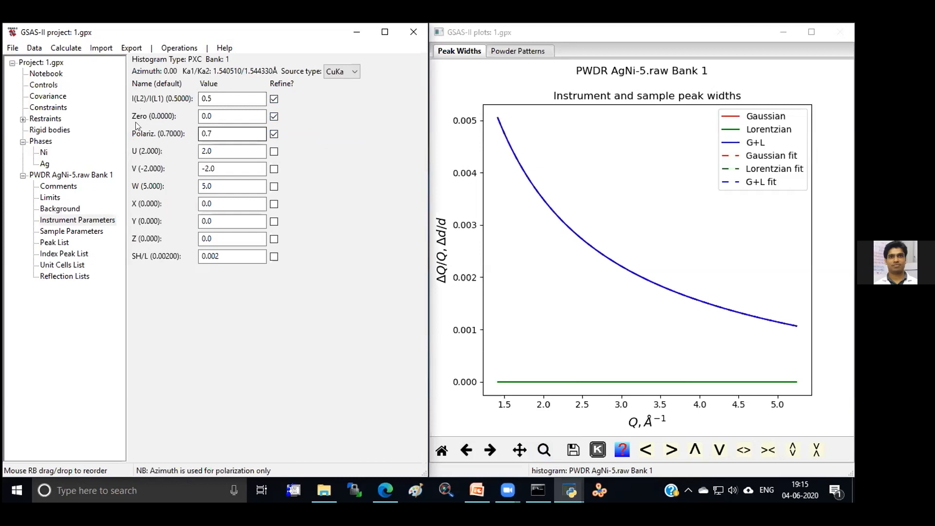
Step: Refine the enabled intensity ratio, zero and polarization parameters and load the new result
click(68, 48)
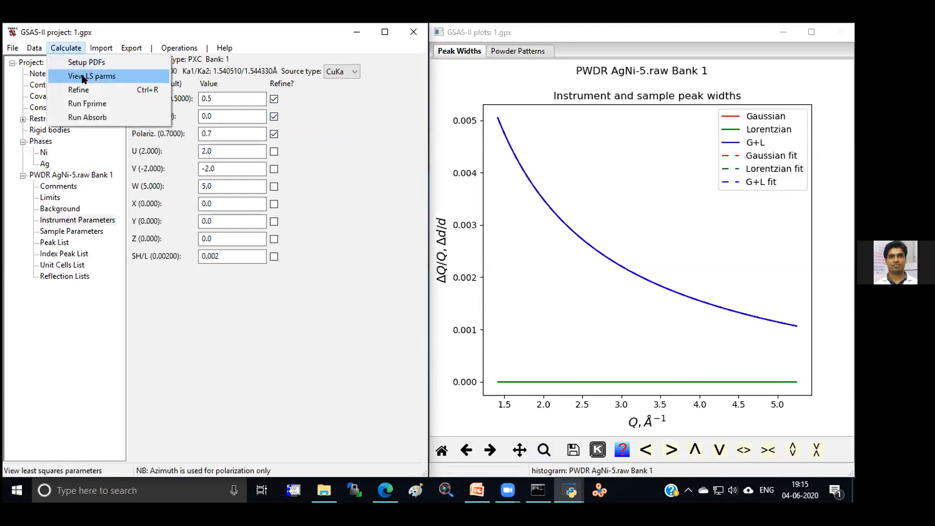
click(83, 90)
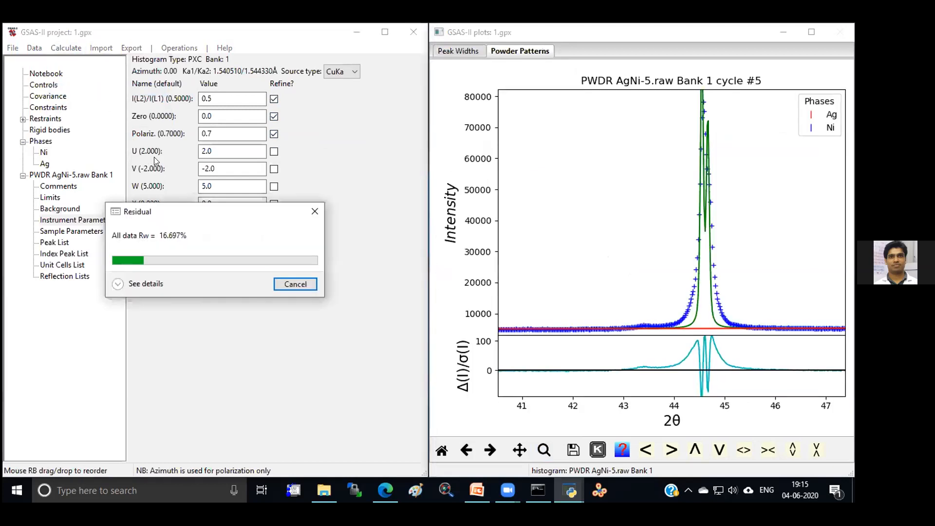
click(246, 269)
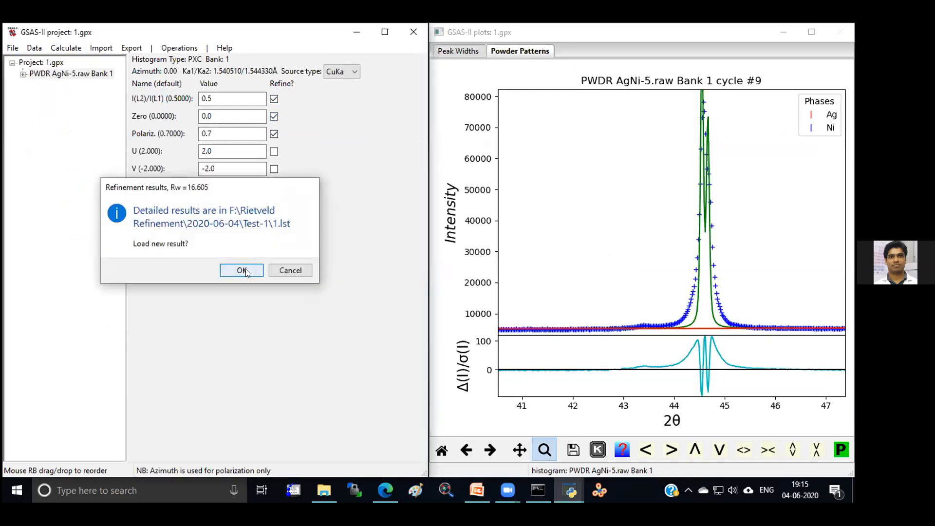
Step: Disable refinement of I(L2)/I(L1), Zero and Polariz., and enable it for the peak-shape parameters U, V and W
click(273, 134)
click(274, 117)
click(274, 99)
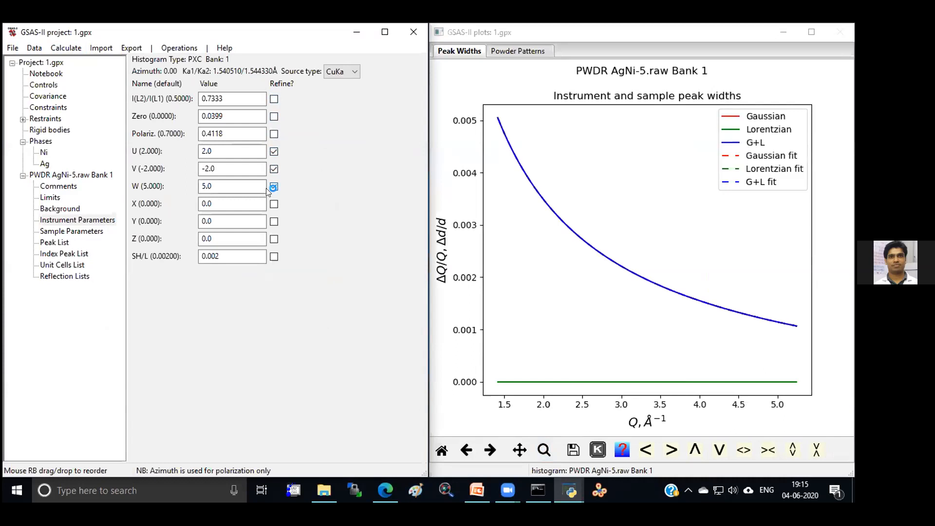
Step: Refine the U, V and W instrument parameters in two consecutive runs, loading each new result
click(65, 48)
click(84, 88)
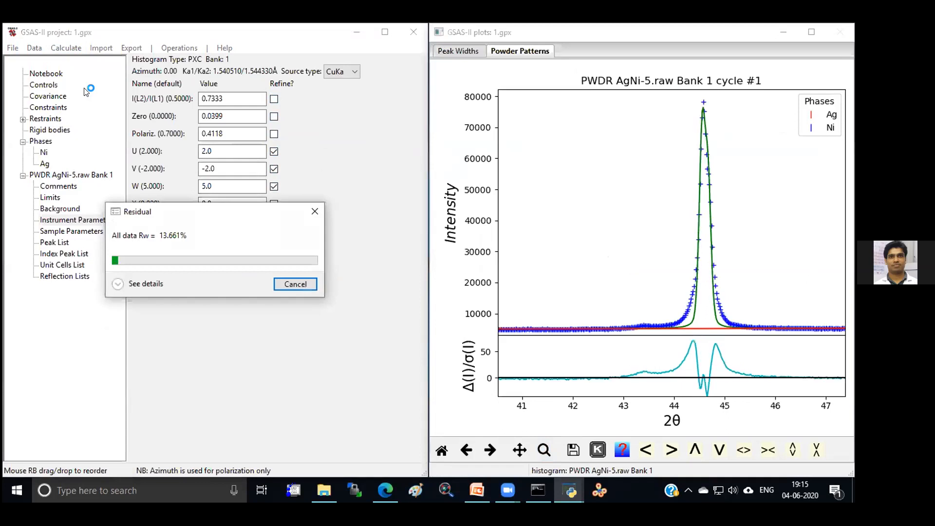
key(Return)
click(66, 48)
click(87, 92)
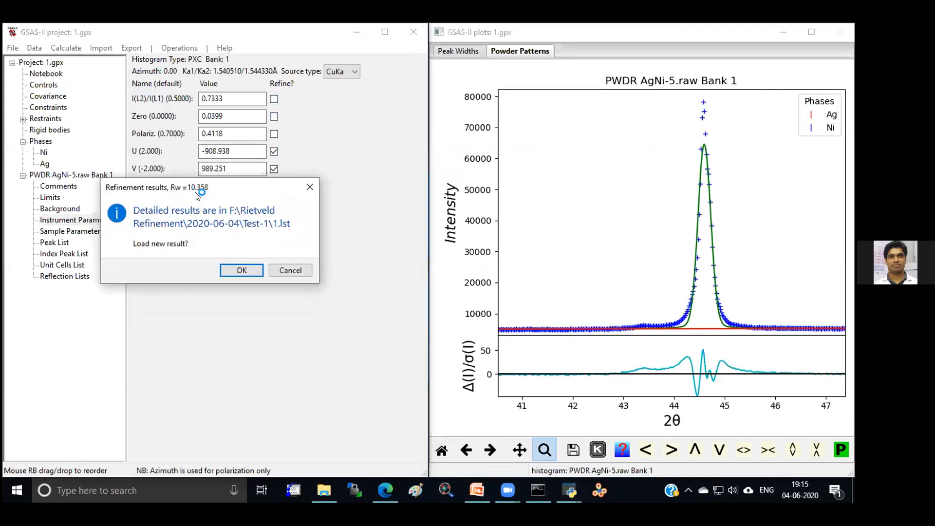
key(Return)
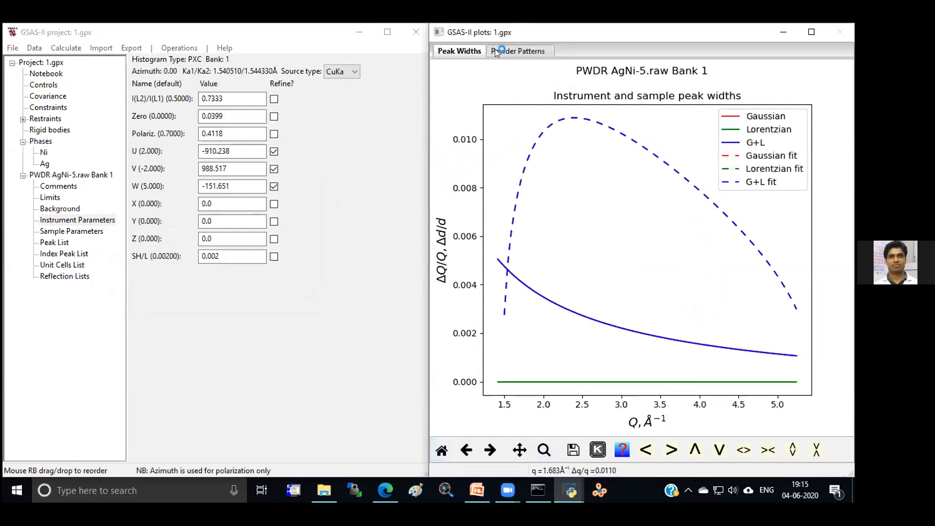
Step: Examine the fit over the full powder pattern and magnify the peak near 2θ 38.2
click(495, 51)
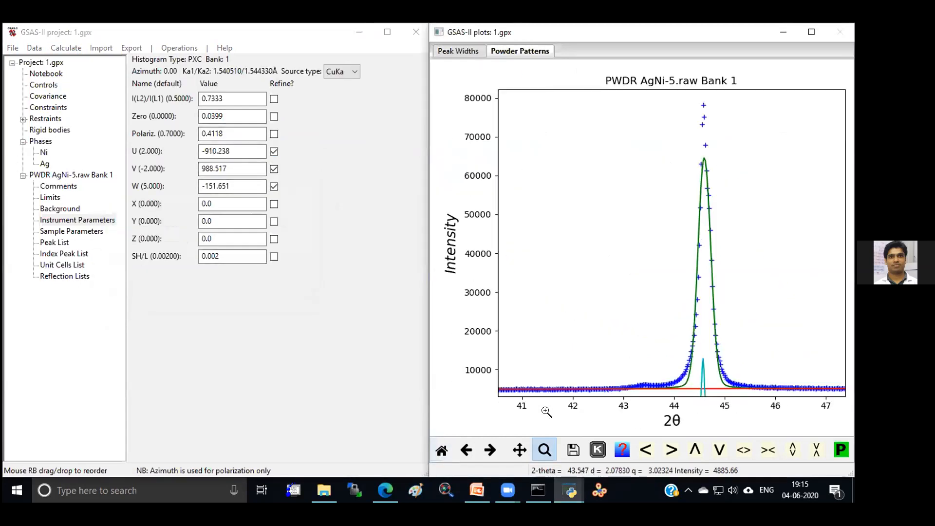
click(441, 450)
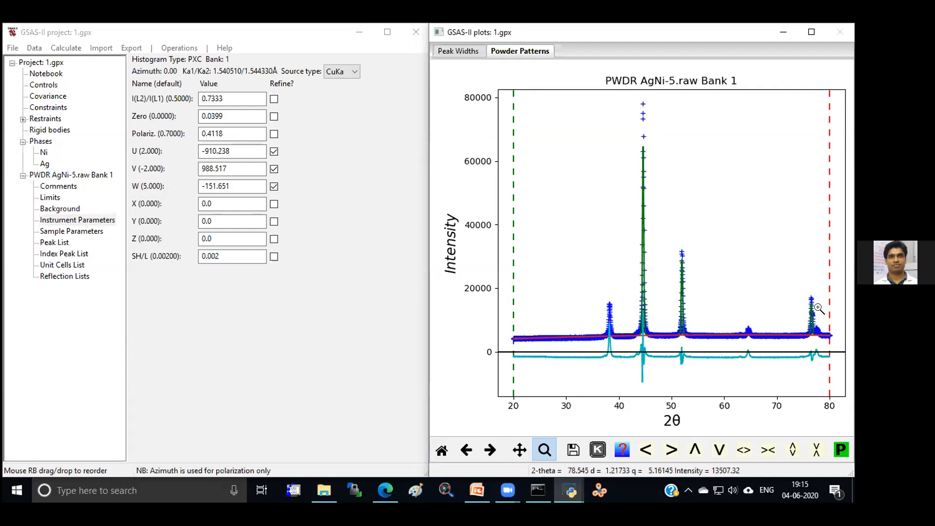
drag(600, 295, 620, 340)
drag(547, 348, 592, 370)
click(443, 448)
drag(590, 291, 623, 345)
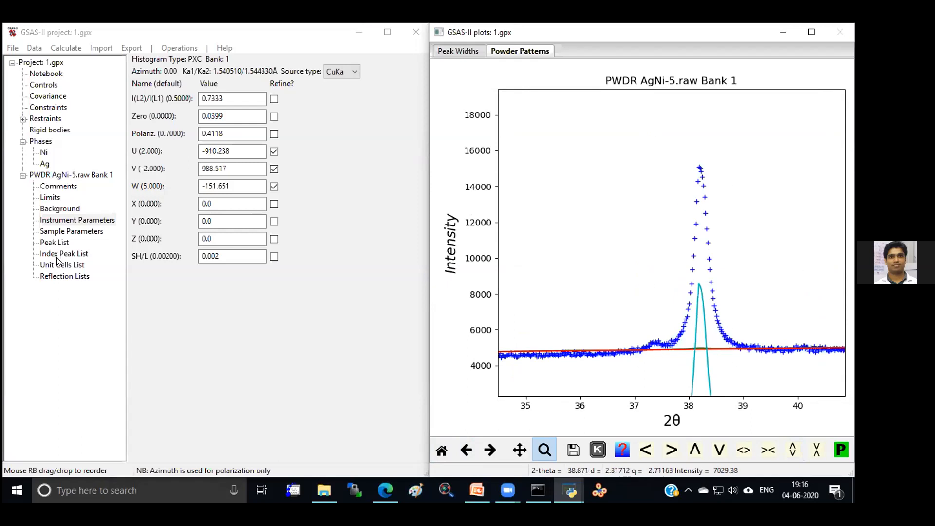
Step: Enable unit cell refinement for the Ag phase, run the refinement and load the new result
click(42, 165)
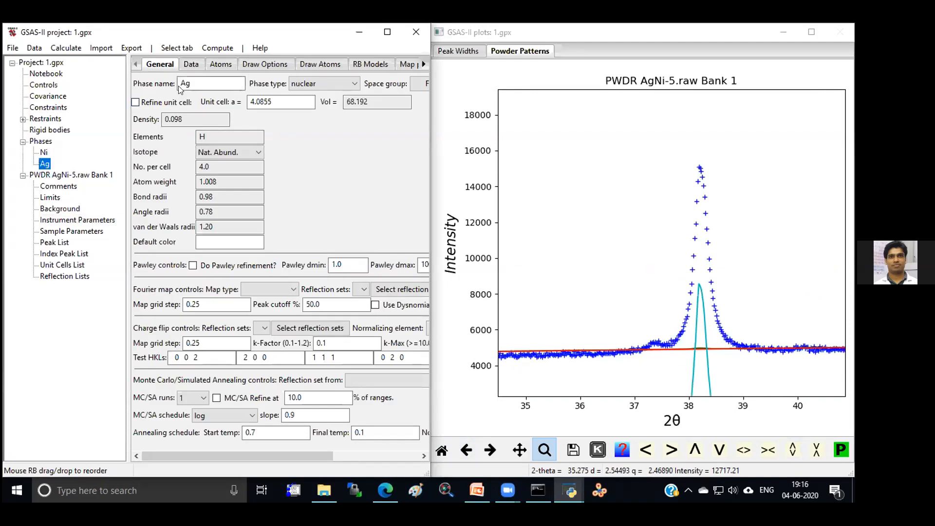
click(135, 103)
click(63, 47)
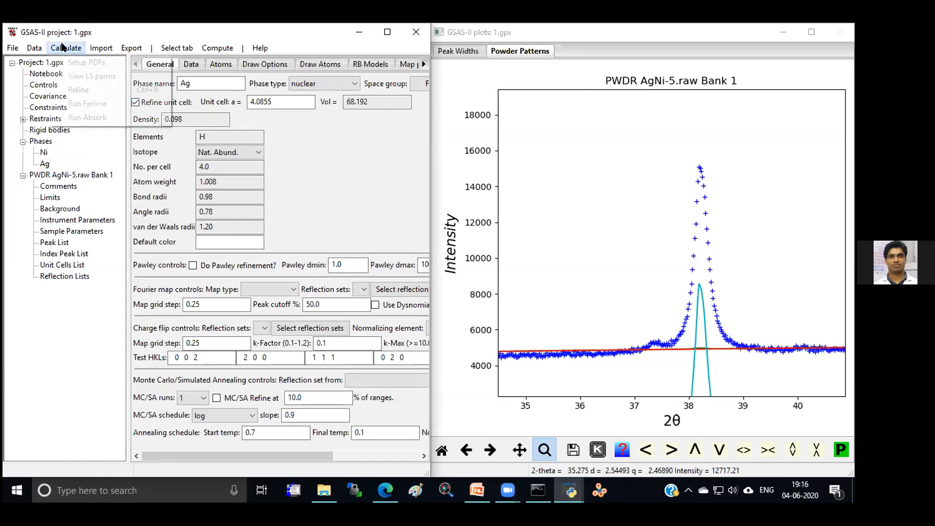
click(77, 88)
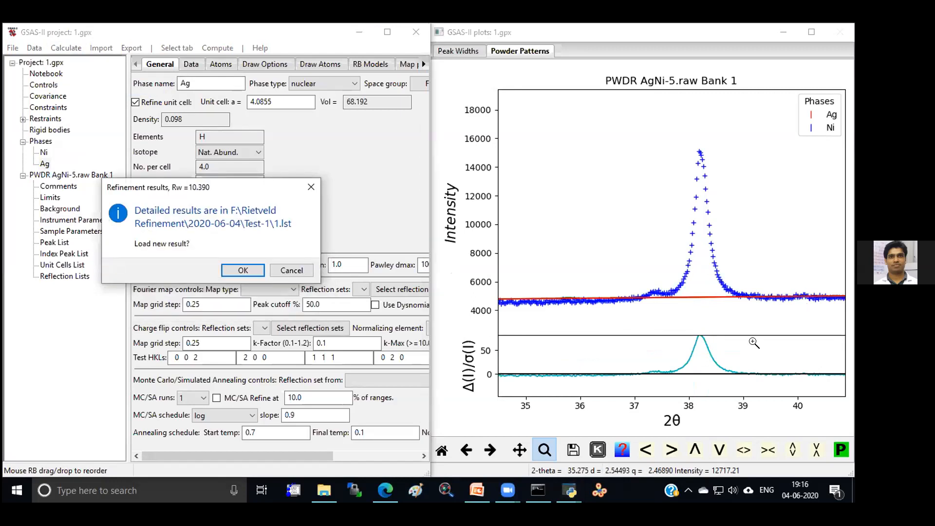
key(Return)
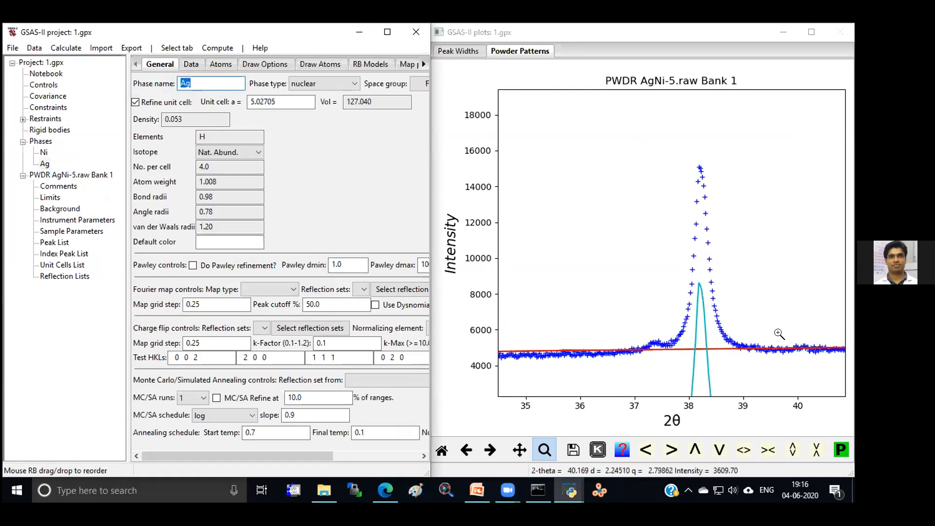
Step: Examine the calculated pattern against the data around 2θ 34–41, including the small calculated bump near 35.8
drag(777, 335, 817, 368)
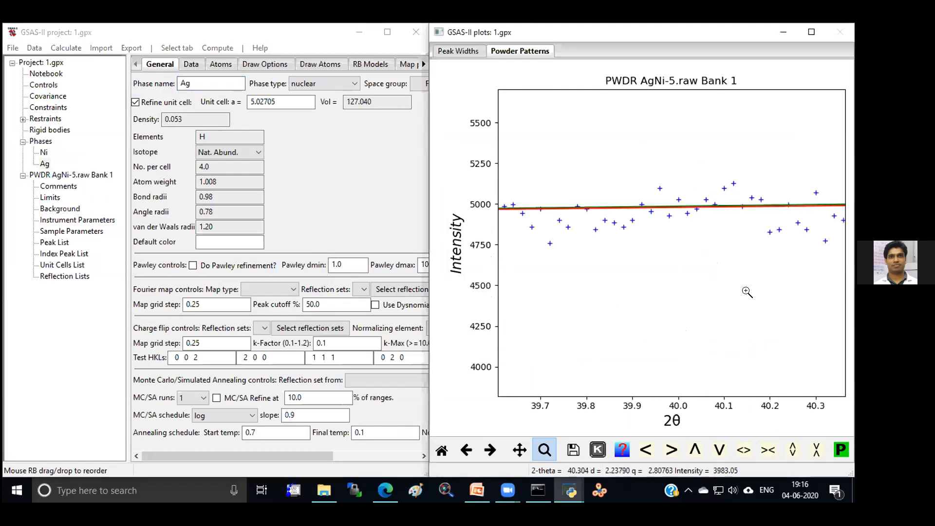
click(442, 450)
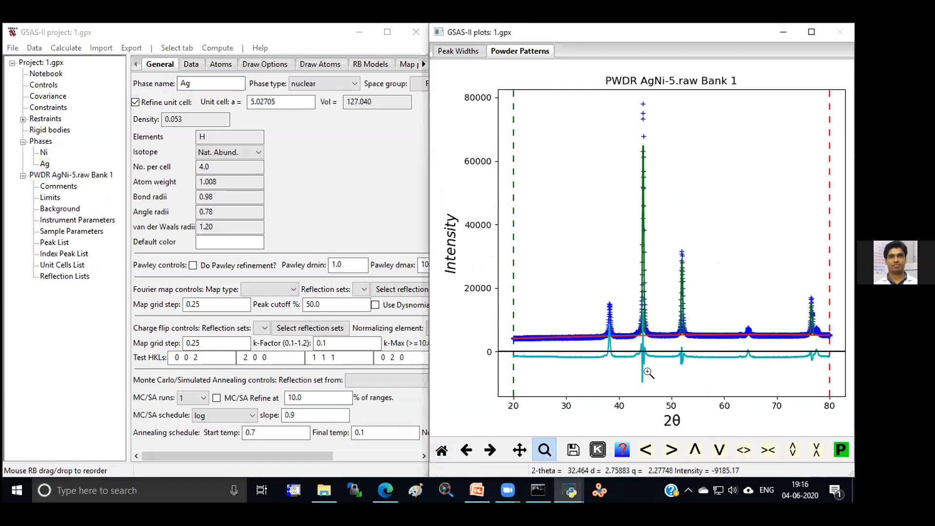
click(280, 101)
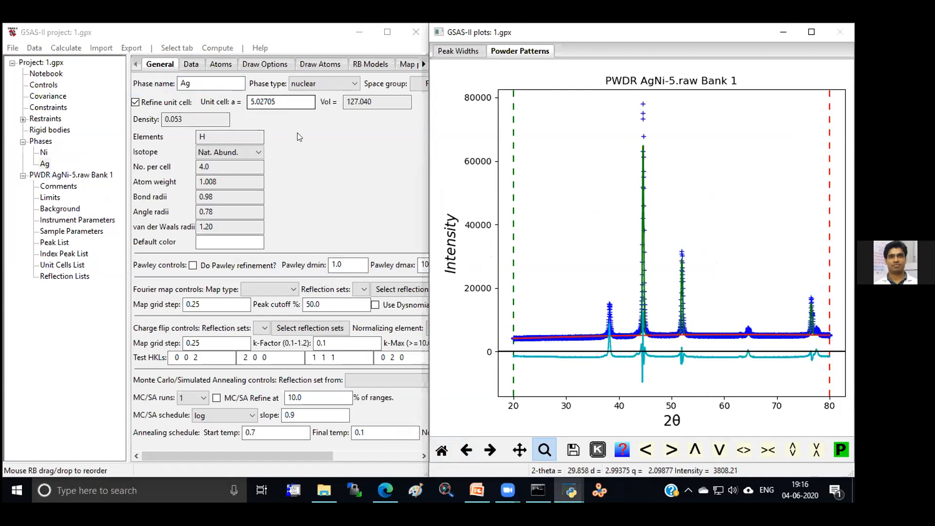
drag(574, 301, 628, 344)
drag(578, 309, 817, 359)
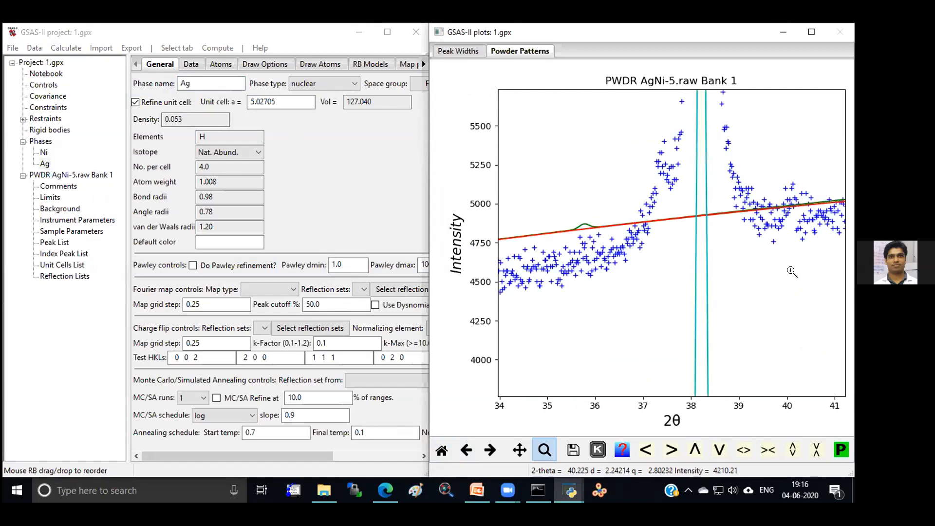
drag(559, 210, 609, 239)
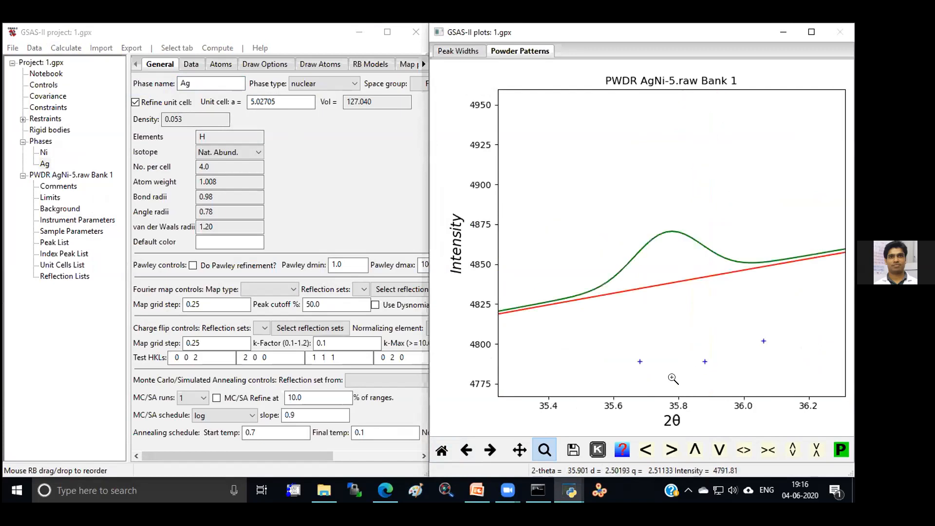
click(439, 449)
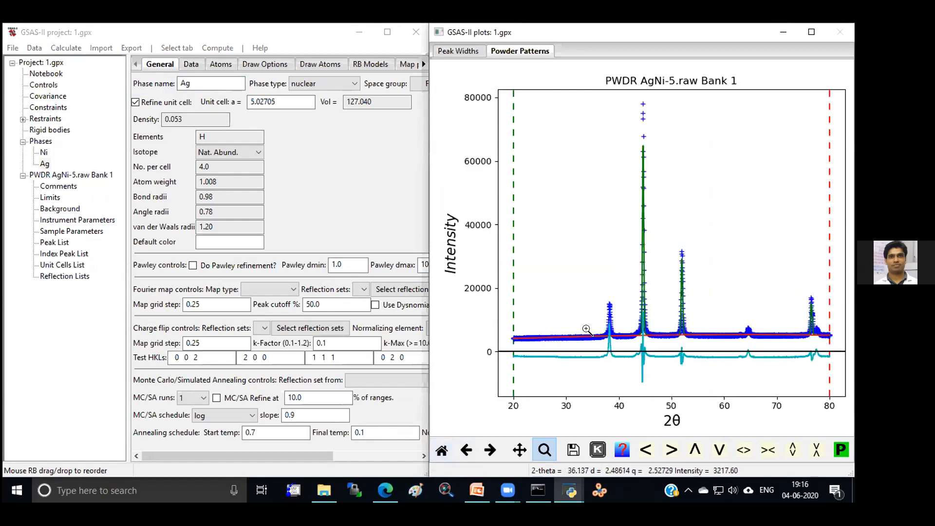
drag(583, 324, 619, 345)
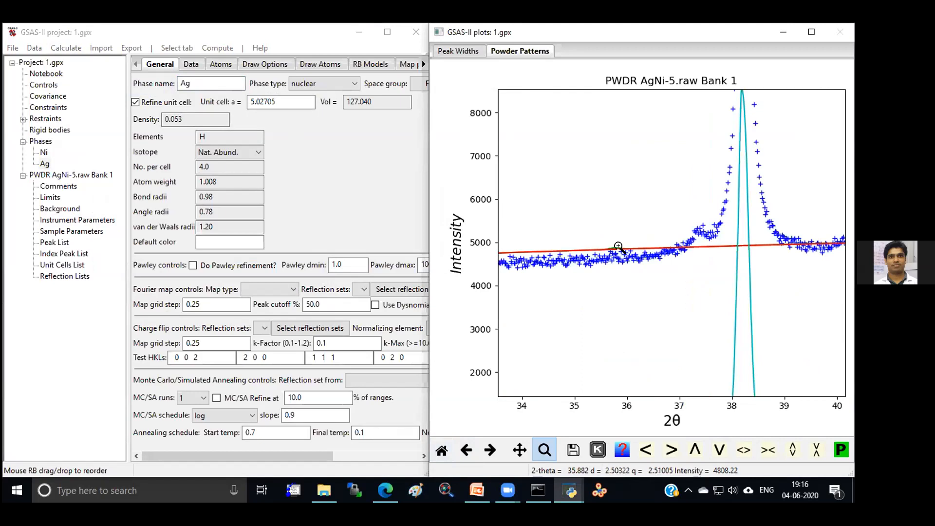
Step: Set the Ag unit cell parameter a to 4.17, run the refinement and load the new result
drag(286, 105, 249, 102)
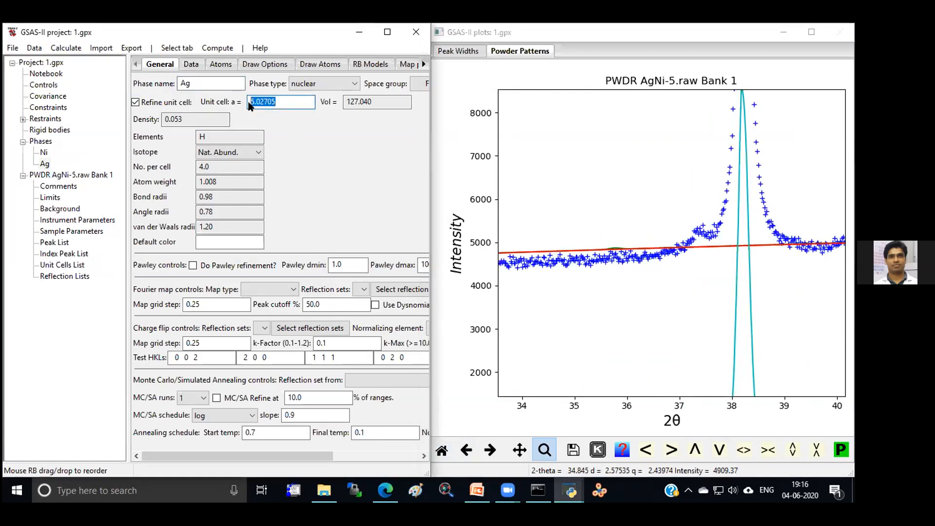
text(4.17)
key(Return)
click(66, 48)
click(91, 91)
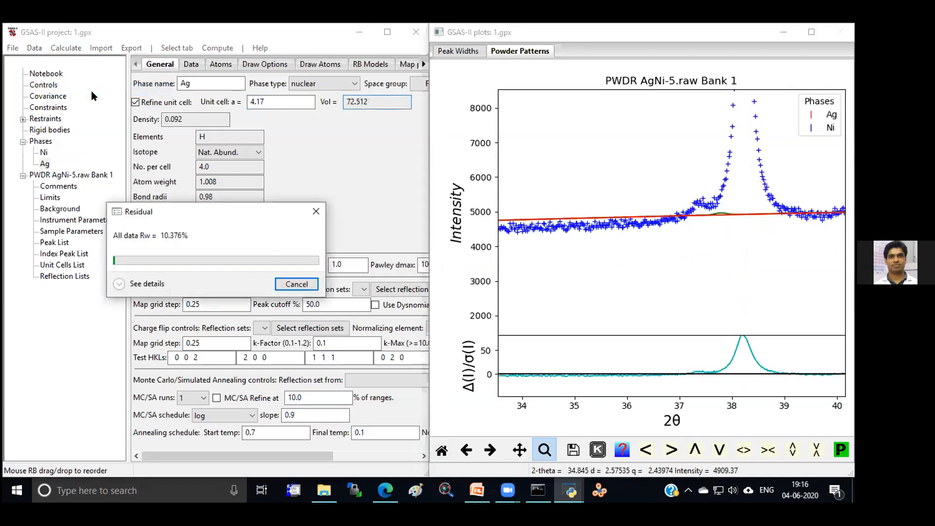
key(Return)
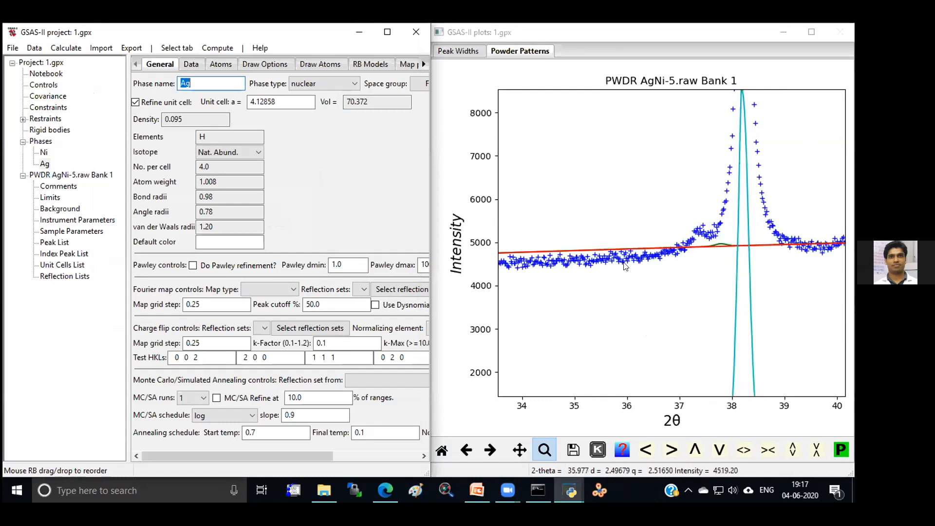
Step: Reset the Ag cell parameter a to 4.17, disable its unit cell refinement, then refine and load the new result
drag(295, 101, 235, 106)
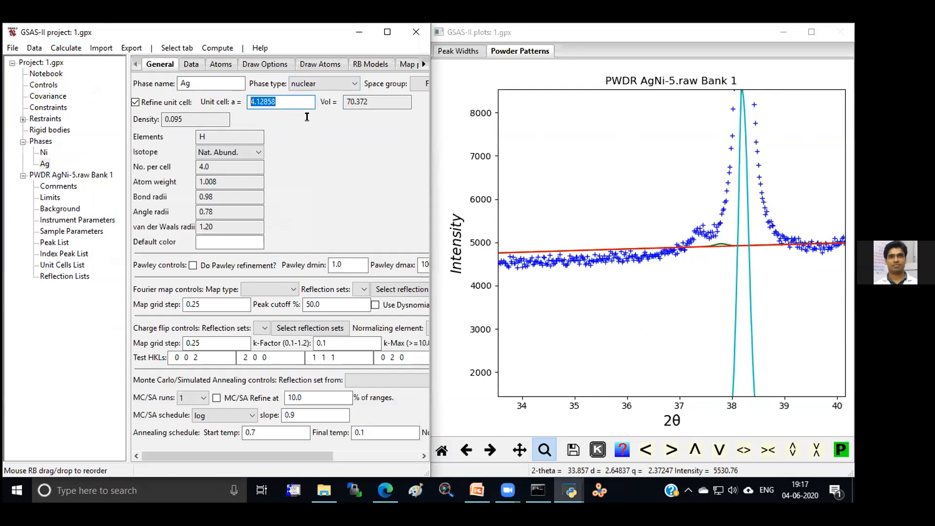
click(278, 99)
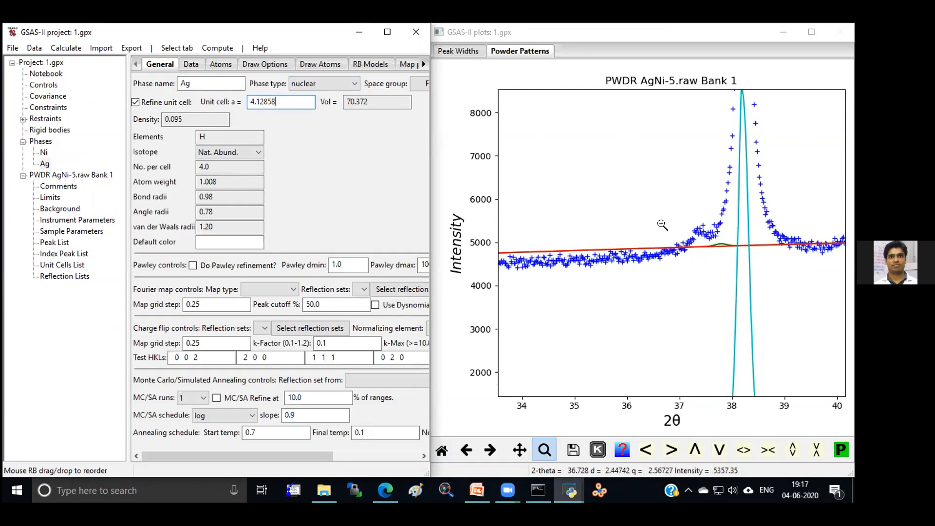
drag(291, 100, 222, 109)
text(4)
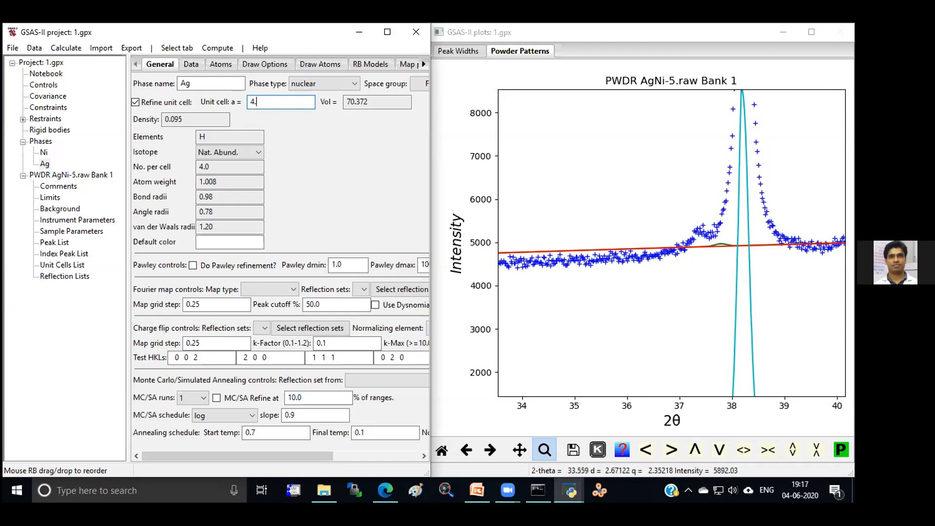
text(.0)
key(Return)
key(Return)
click(66, 50)
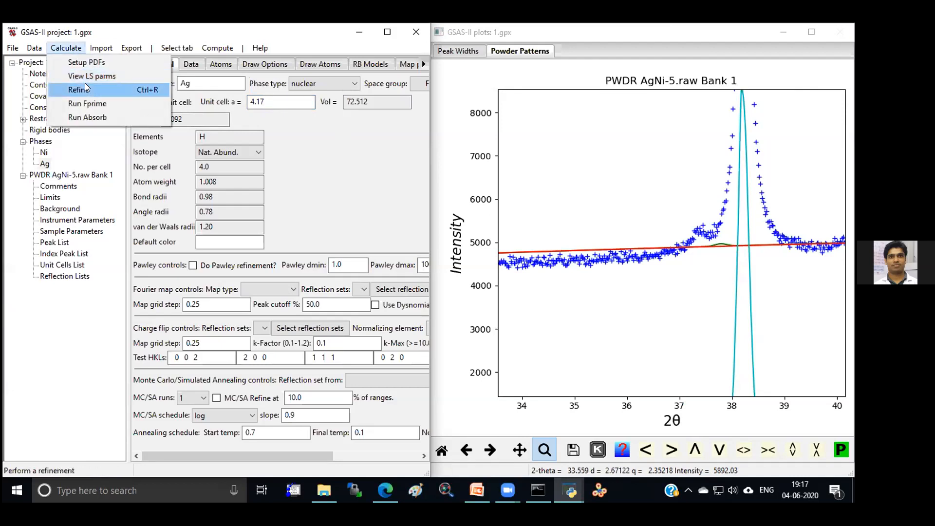
click(73, 88)
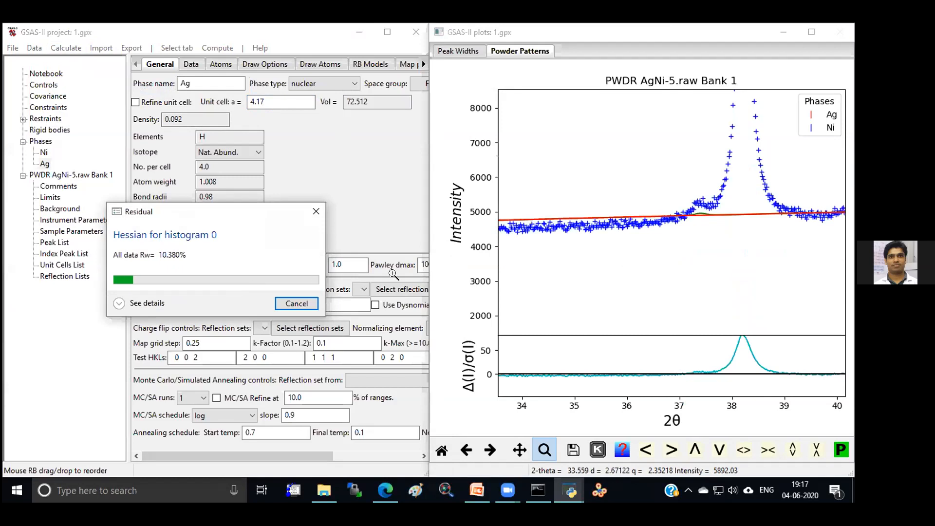
key(Return)
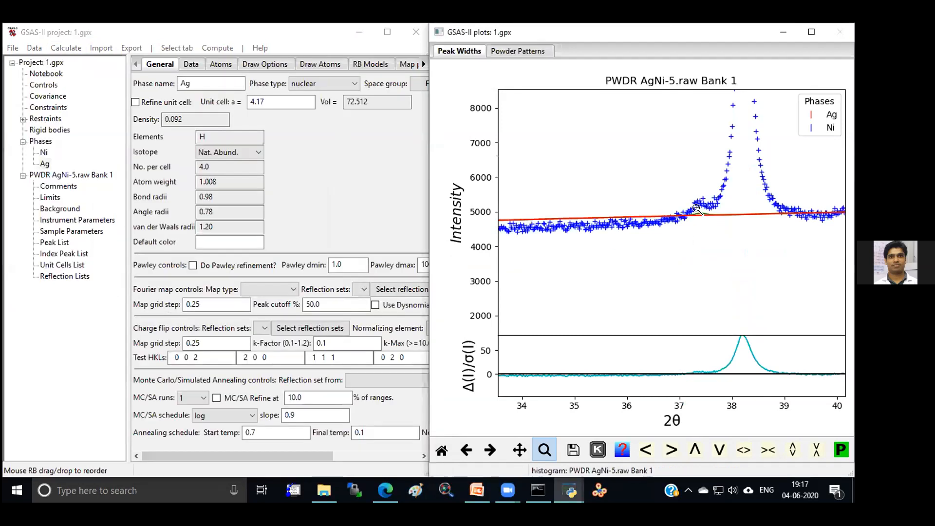
Step: Examine the fit at the shoulder near 2θ 37.4 and at the main Ag peak near 38.2
drag(696, 227, 718, 259)
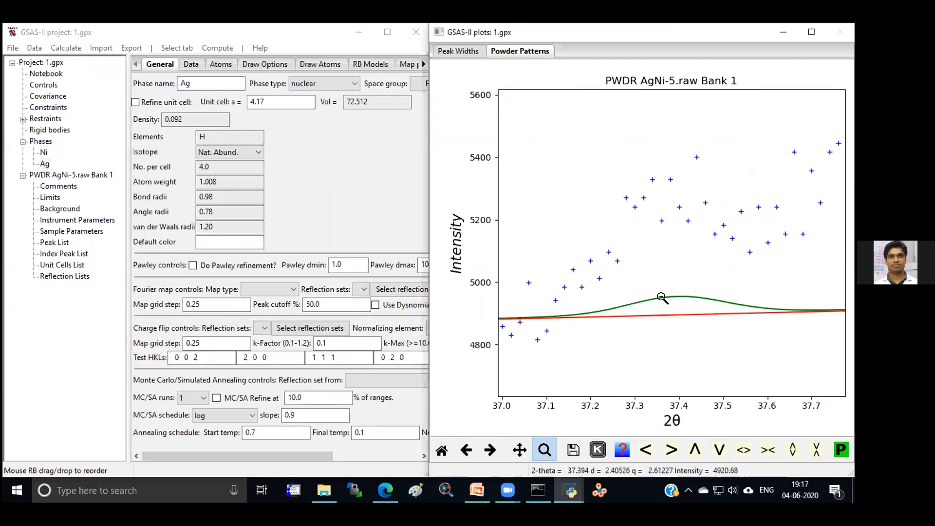
click(442, 450)
drag(604, 294, 620, 344)
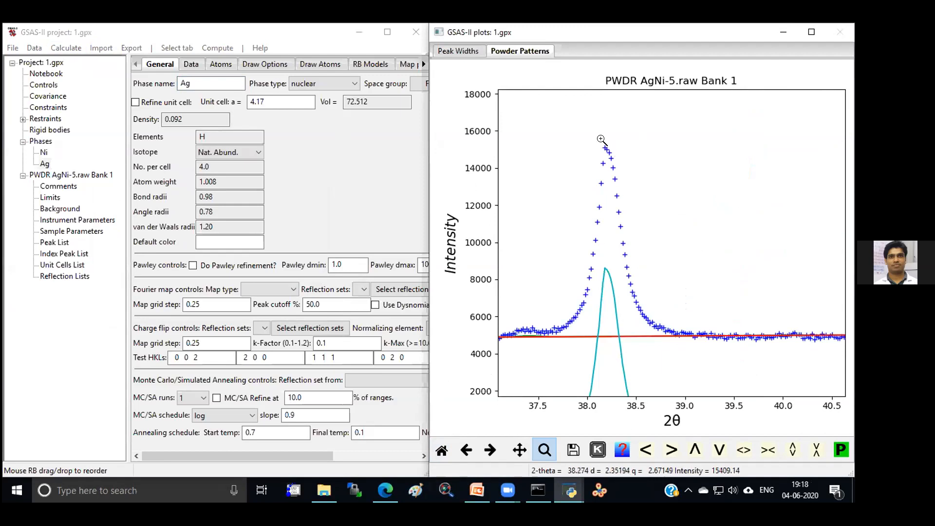
click(442, 450)
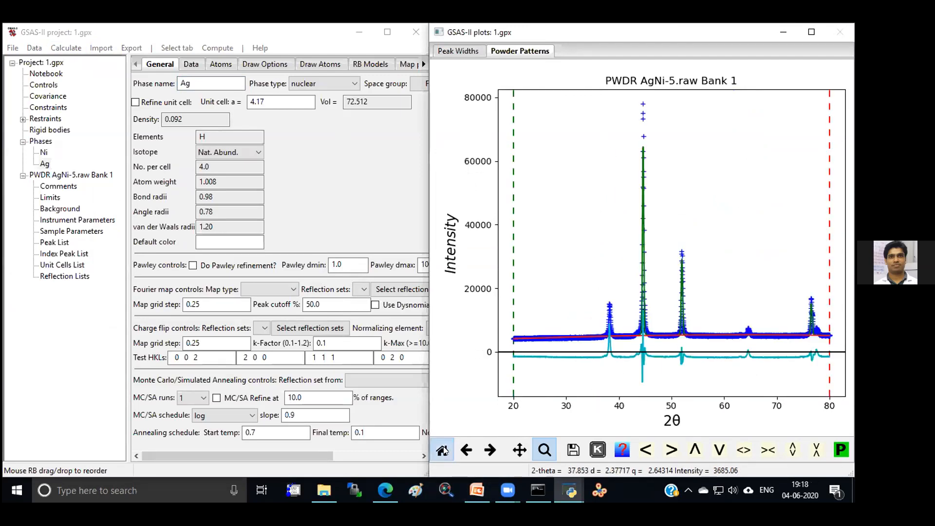
drag(600, 298, 623, 349)
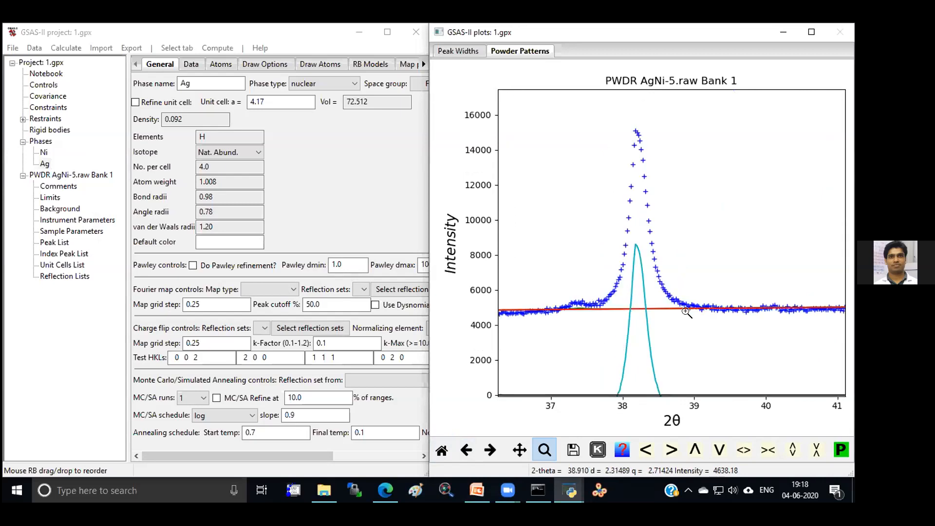
click(442, 450)
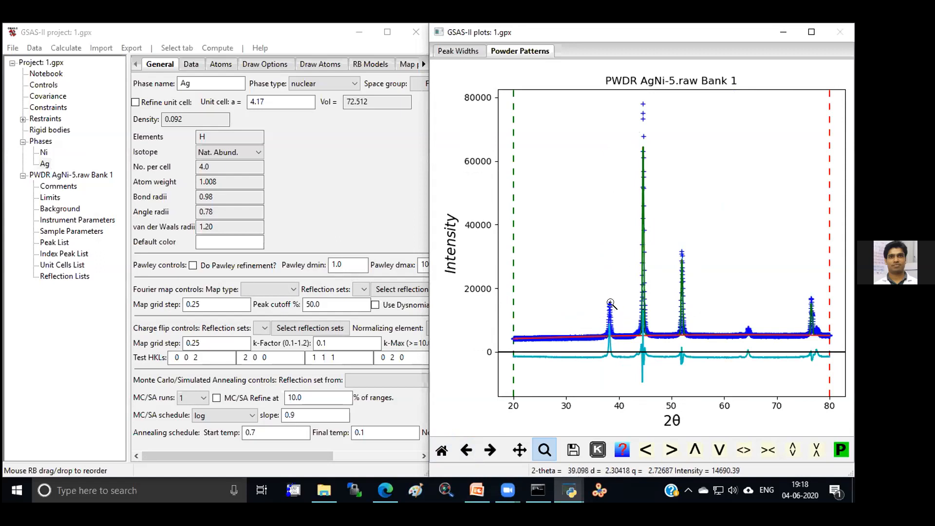
drag(584, 292, 626, 341)
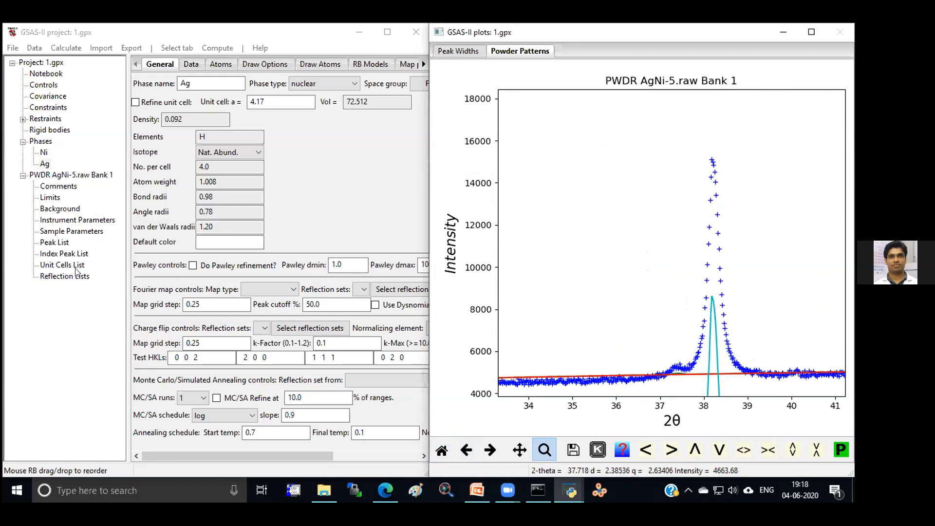
Step: Enable unit cell refinement for the Ag phase and append a second atom to its atom list
click(44, 164)
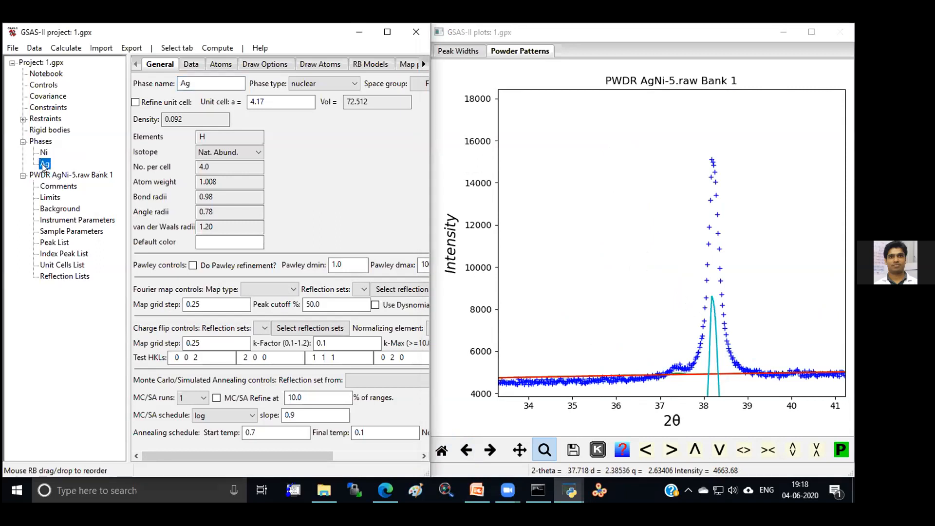
click(134, 100)
click(222, 64)
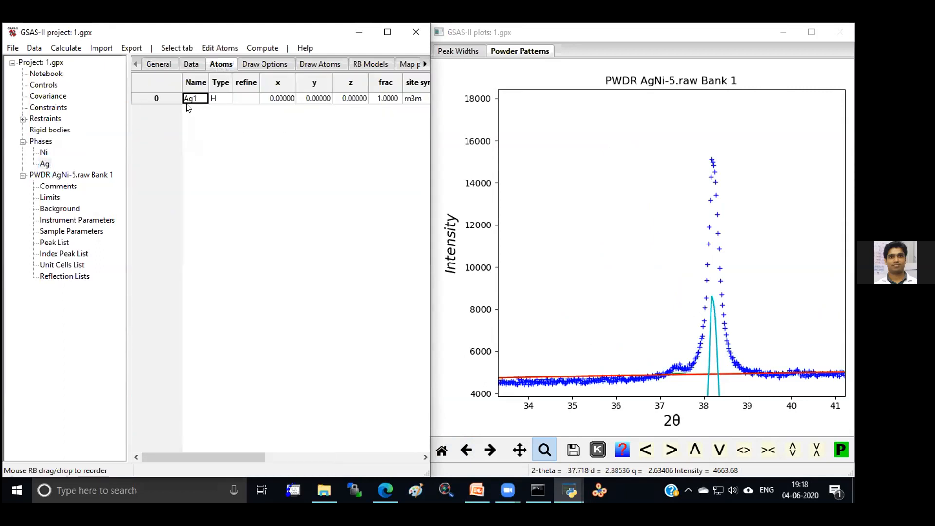
click(224, 48)
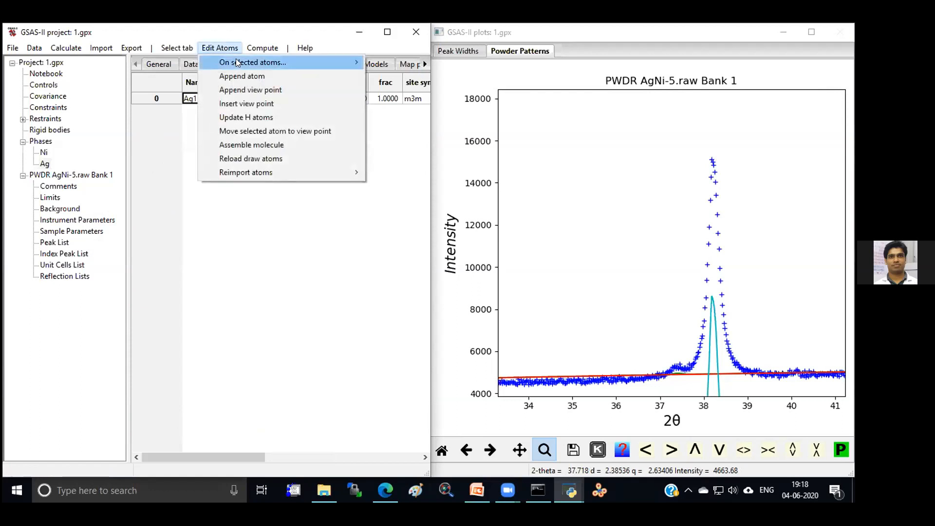
mouse_move(238, 62)
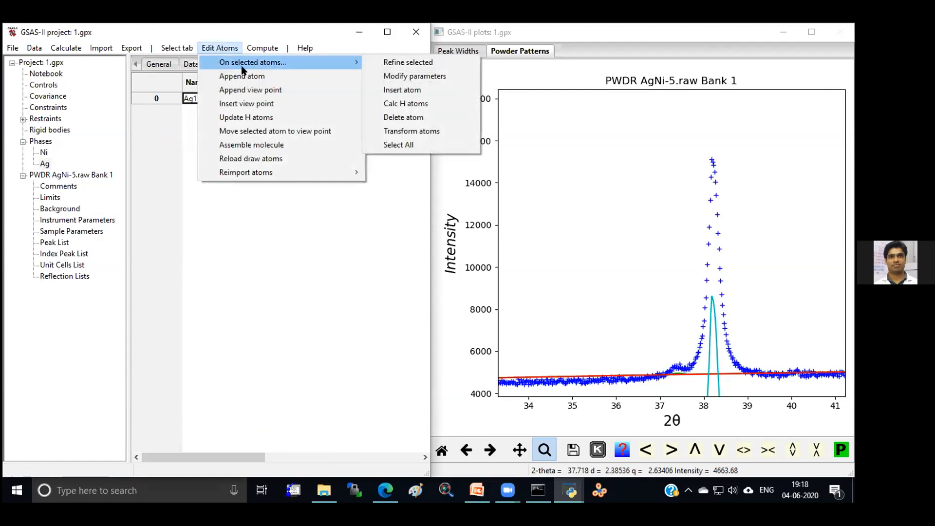
click(242, 74)
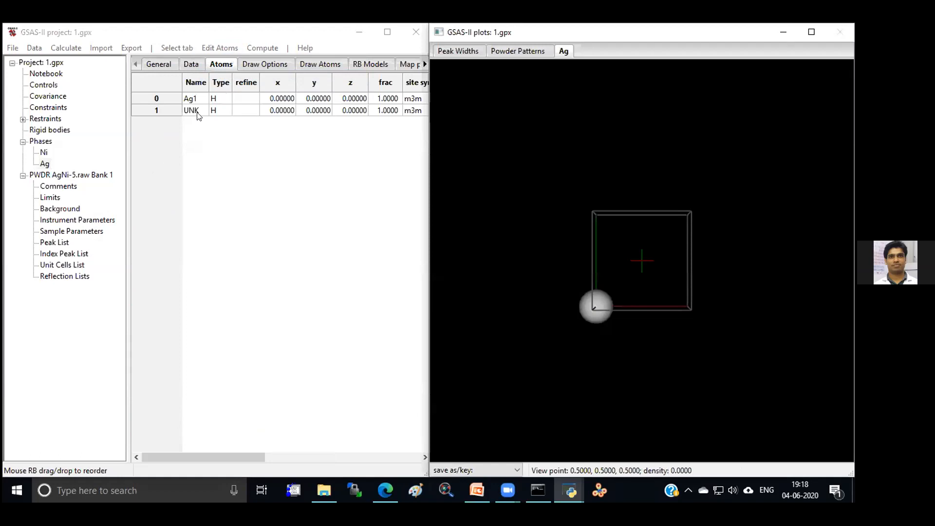
Step: Change the element type of the appended atom in the Ag phase to Ni
click(197, 113)
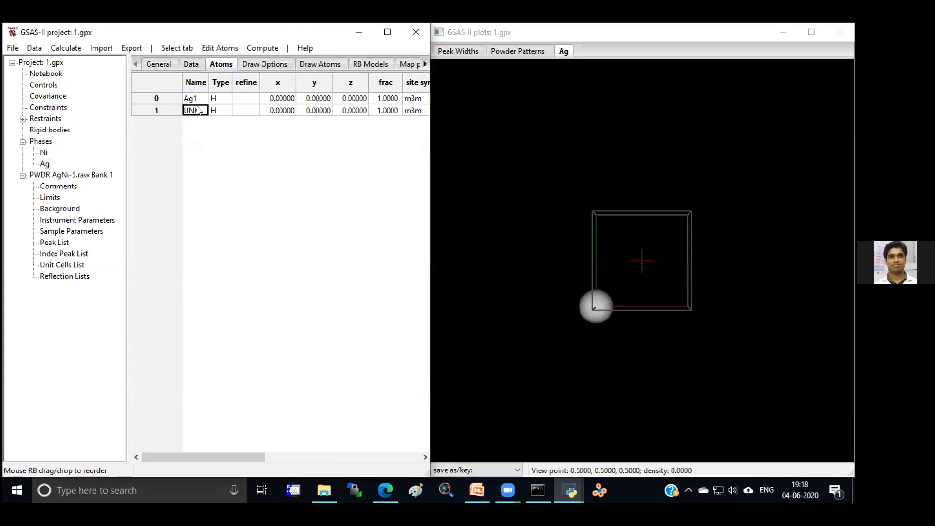
click(218, 111)
click(219, 110)
click(363, 264)
click(330, 249)
click(330, 249)
click(315, 261)
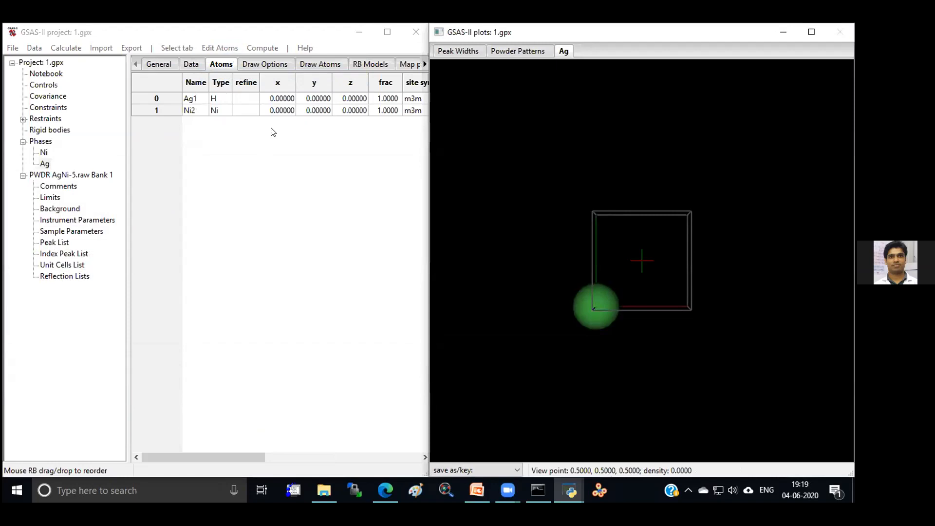
Step: Set the site fractions in the Ag phase to 0.05 for atom Ag1 and 0.95 for atom Ni2
click(386, 100)
text(0.05)
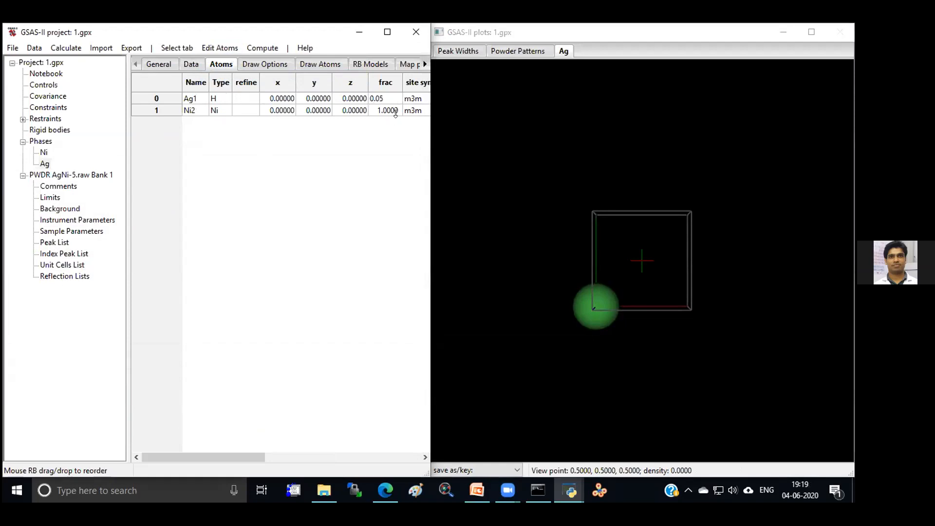
key(Return)
click(395, 116)
text(0.95)
key(Return)
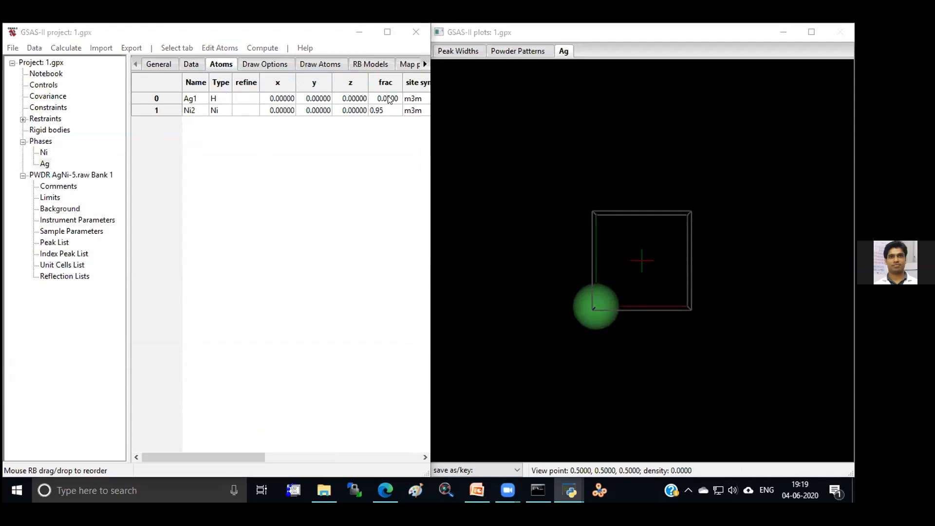
Step: Run the refinement with the Ag unit cell refined, load the result and examine the fit around the peak near 2θ 38.2
click(162, 66)
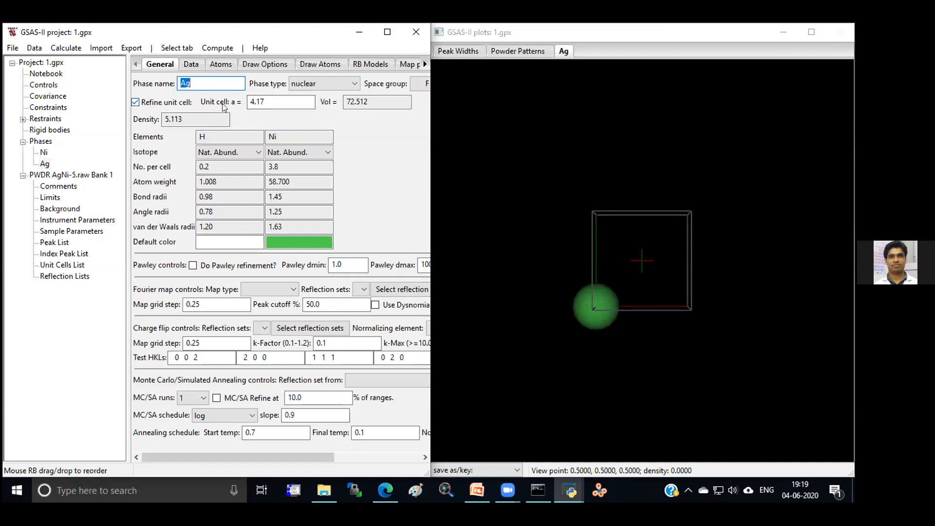
click(260, 102)
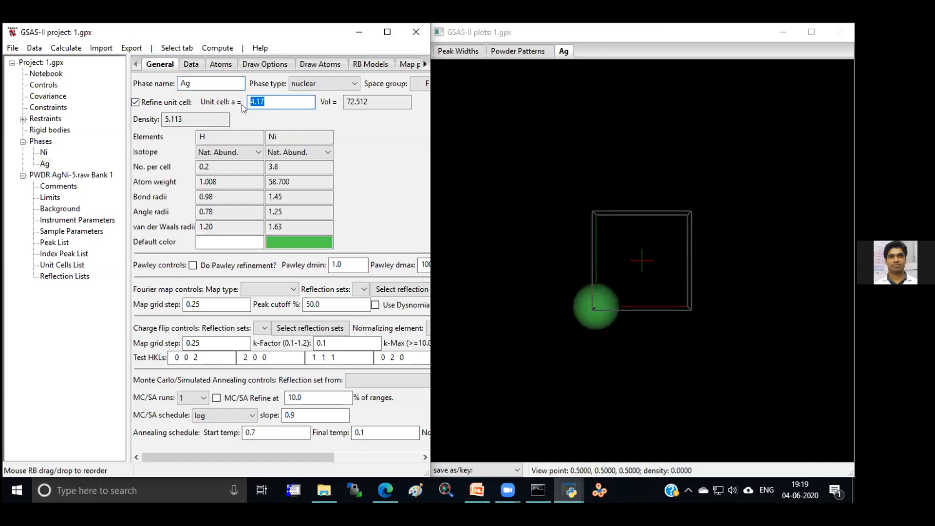
click(136, 102)
click(66, 48)
click(93, 89)
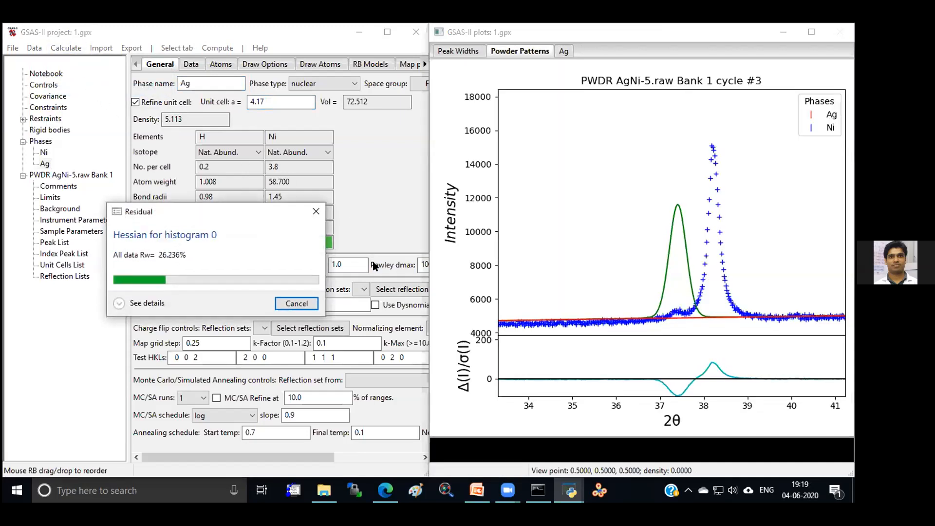
click(225, 270)
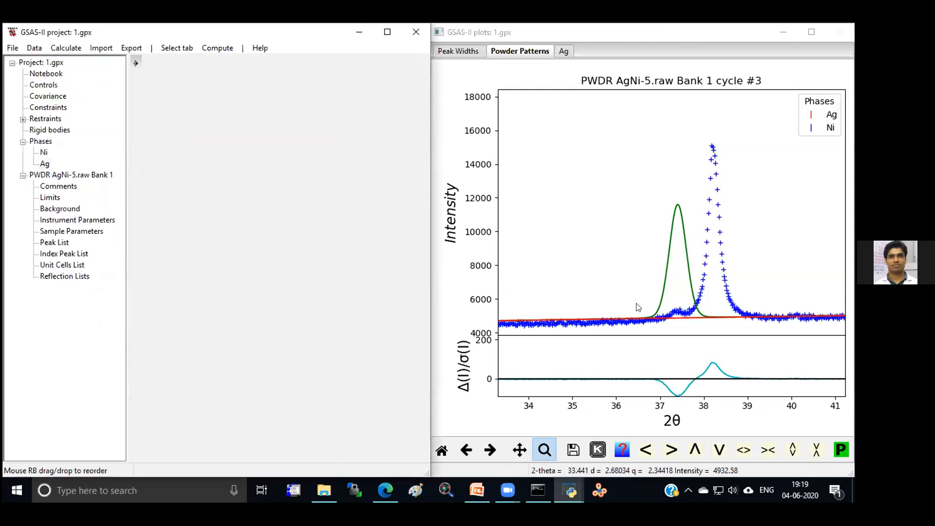
click(441, 449)
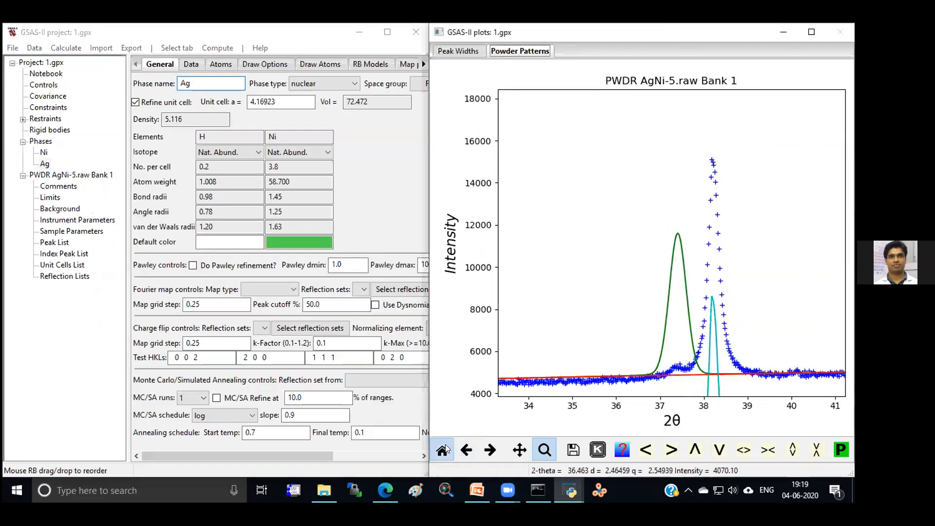
drag(597, 292, 622, 345)
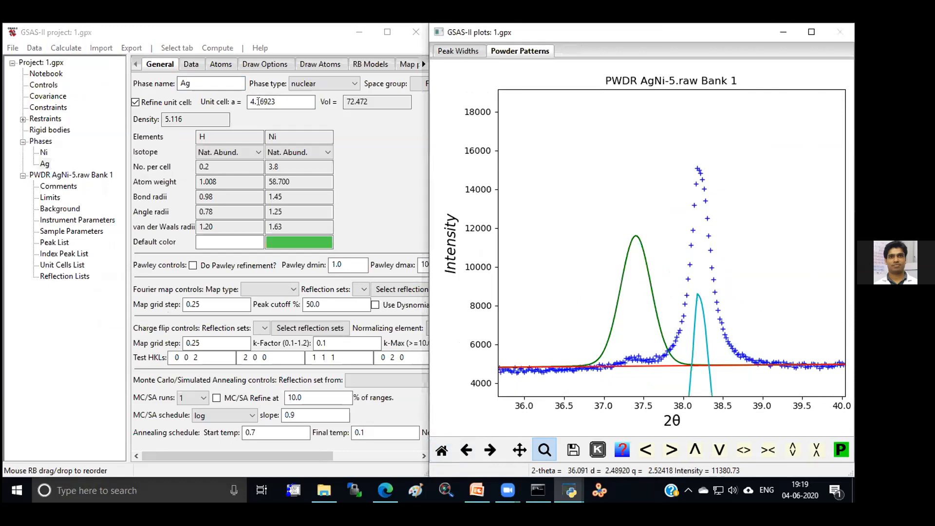
Step: Set the Ag phase's unit cell a to 4.0, rerun the refinement and load the new result
drag(251, 101, 273, 101)
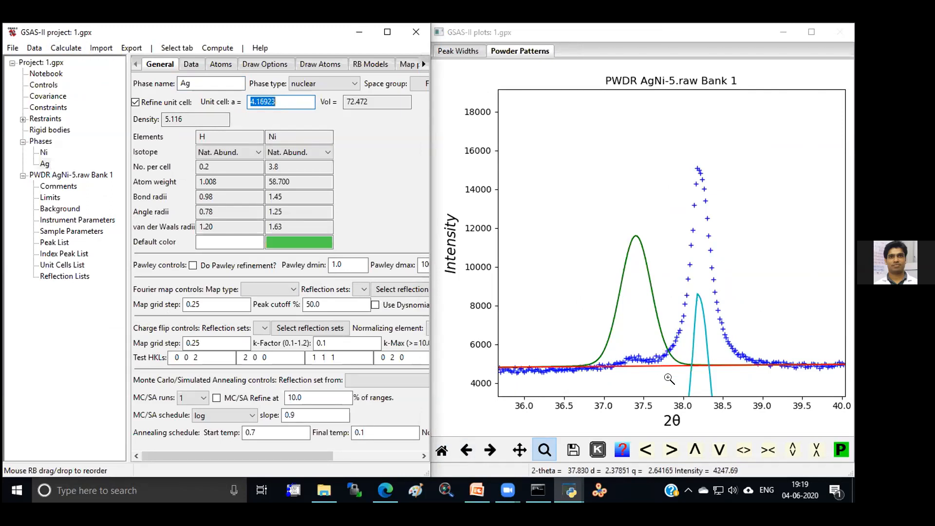
click(264, 100)
drag(272, 100, 250, 101)
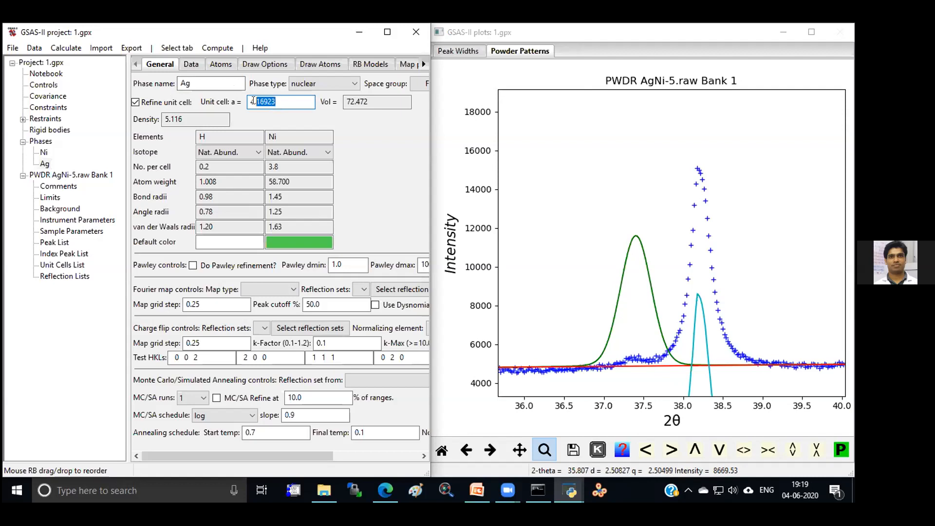
drag(275, 99, 256, 99)
text(0)
key(Return)
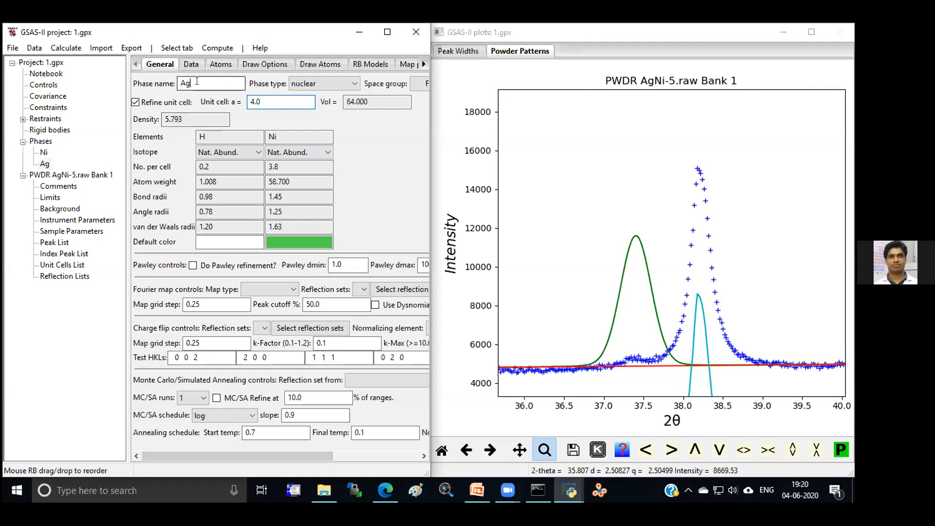
click(63, 43)
click(83, 86)
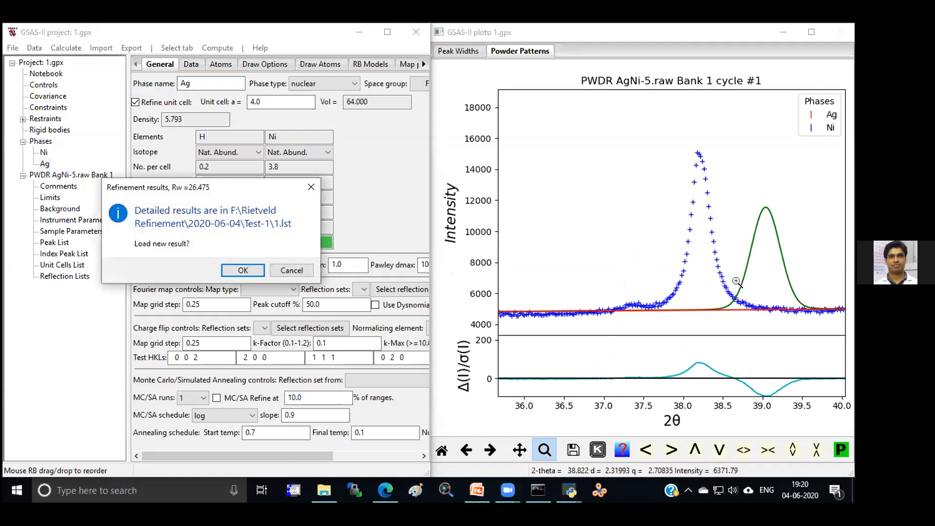
click(243, 269)
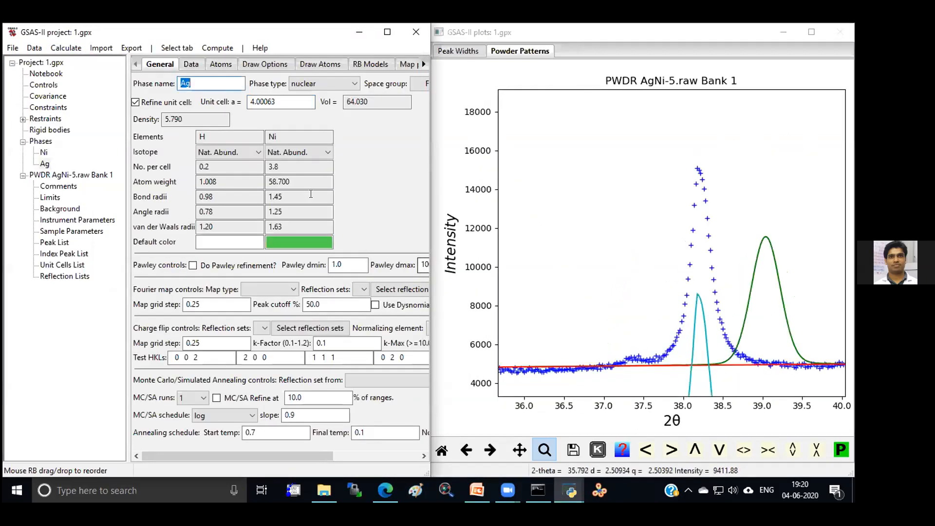
Step: Set the Ag phase's unit cell a to 4.1 with cell refinement off, rerun the refinement and load the result
drag(273, 97, 253, 99)
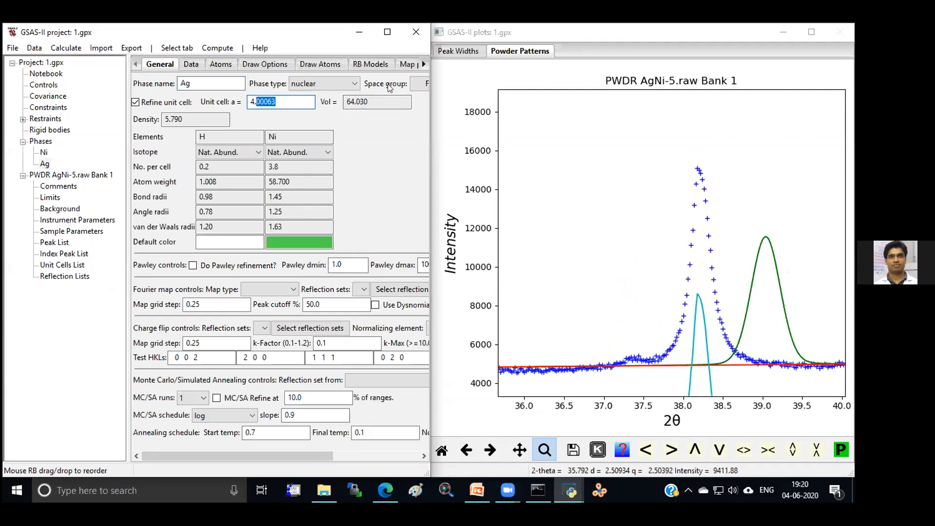
text(08)
key(BackSpace)
key(BackSpace)
text(1)
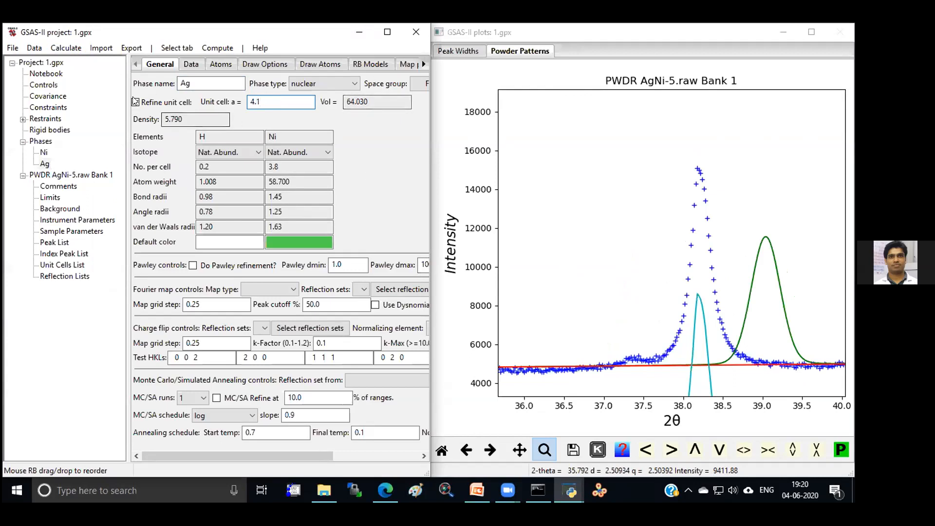
click(65, 48)
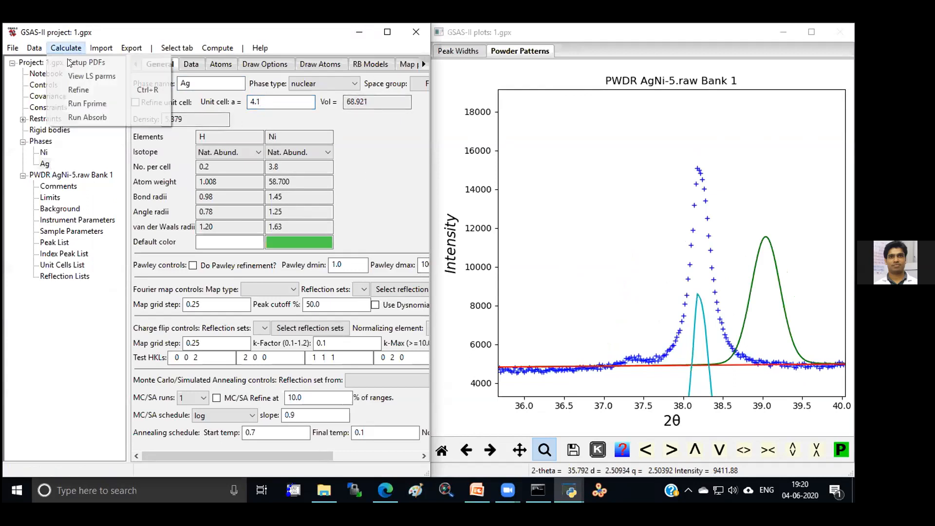
click(80, 90)
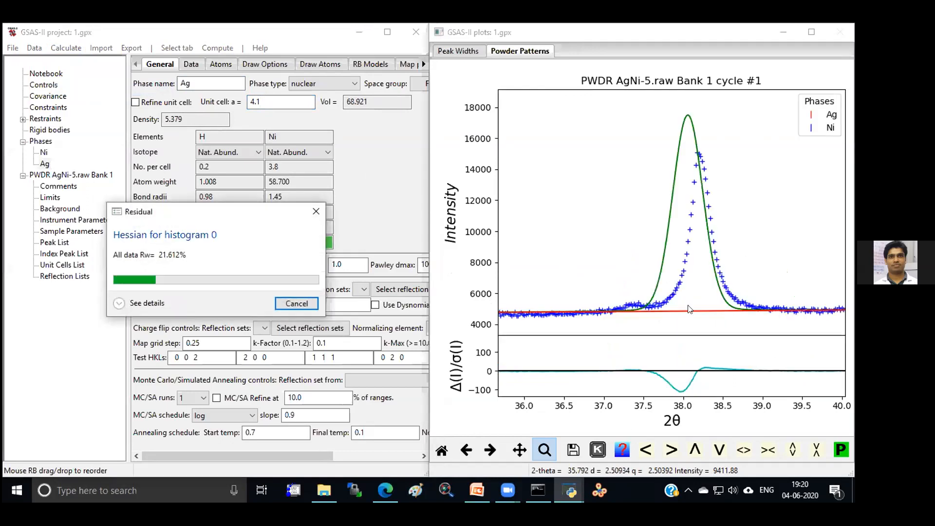
key(Return)
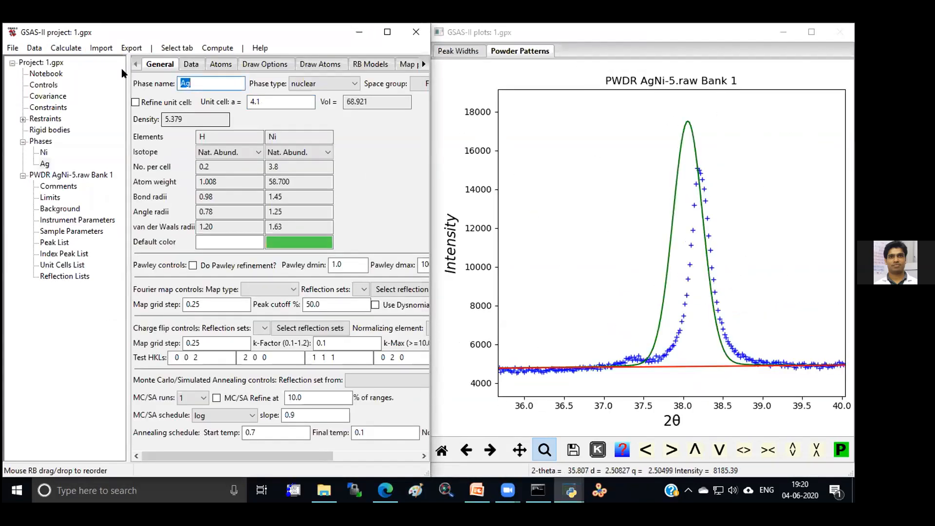
Step: Set the Ag phase's unit cell a to 4.08 with cell refinement off, rerun the refinement and load the result
click(135, 102)
click(256, 101)
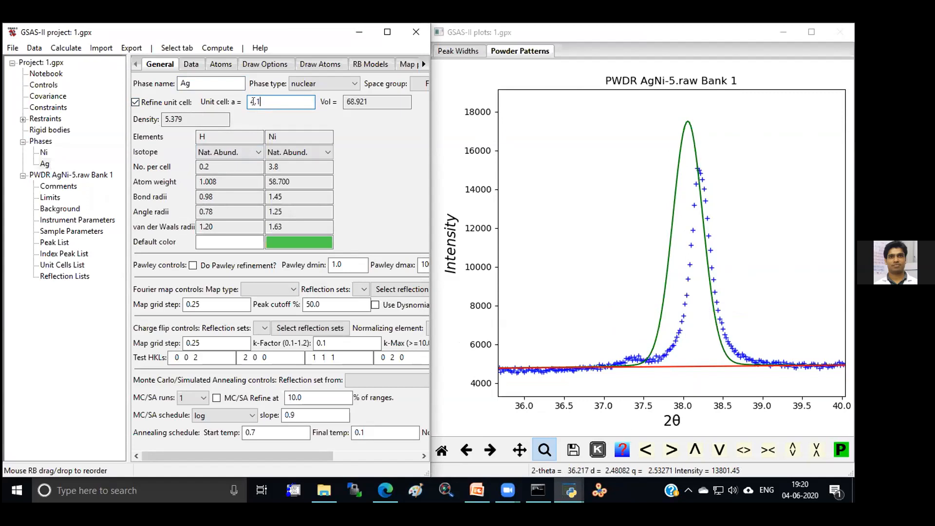
key(Return)
click(66, 48)
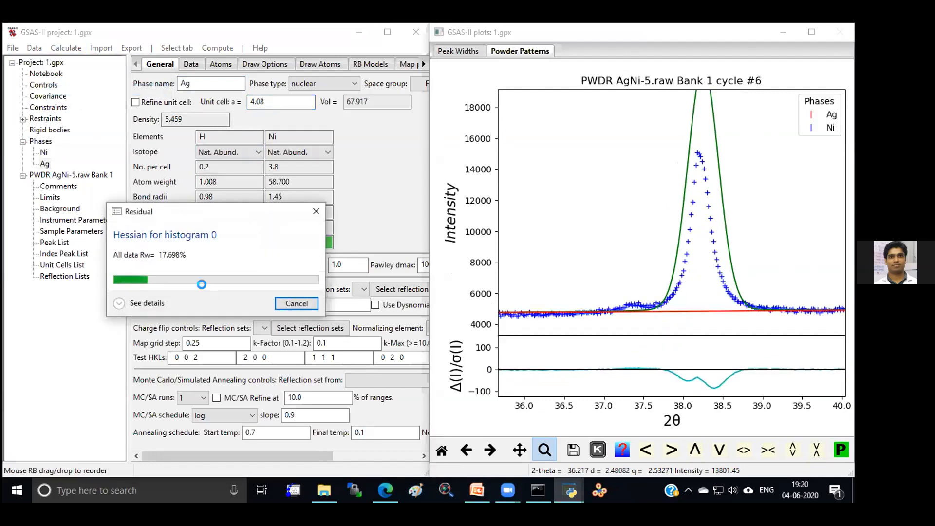
click(242, 269)
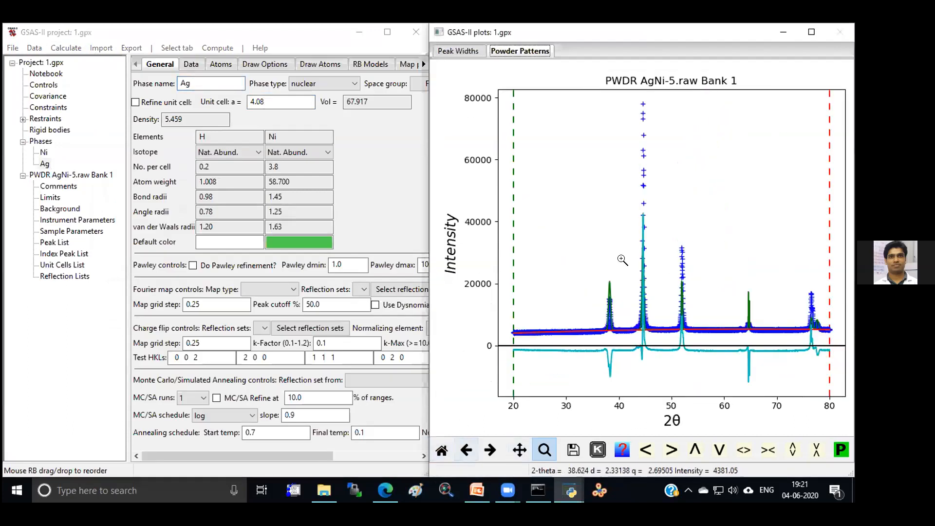
Step: Examine the fit at the peaks near 2θ 38.2, 44.6, 64.6 and 76.5 in the powder pattern
drag(595, 279, 626, 359)
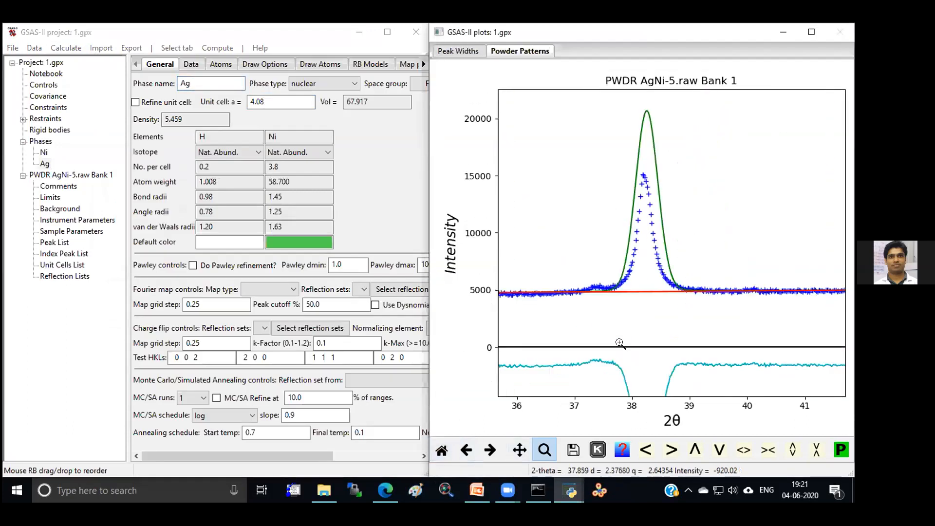
click(441, 451)
drag(624, 94, 657, 343)
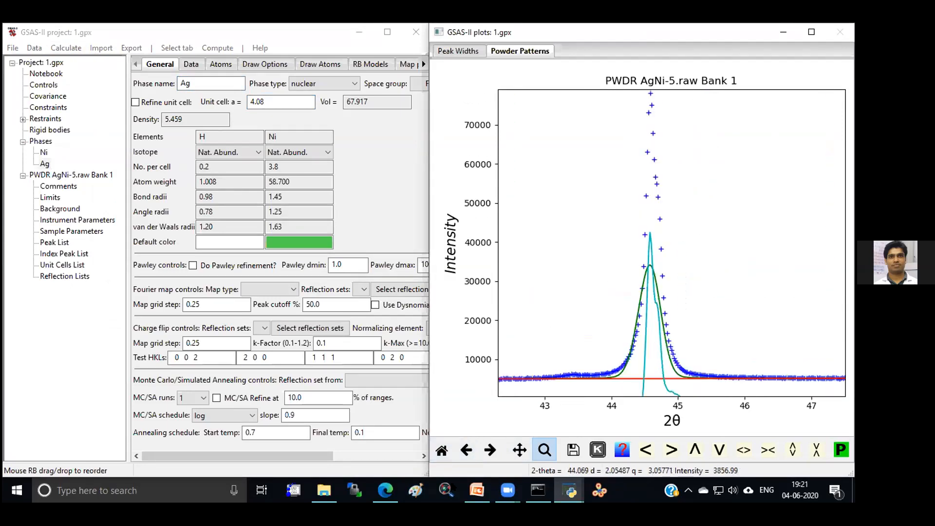
click(441, 451)
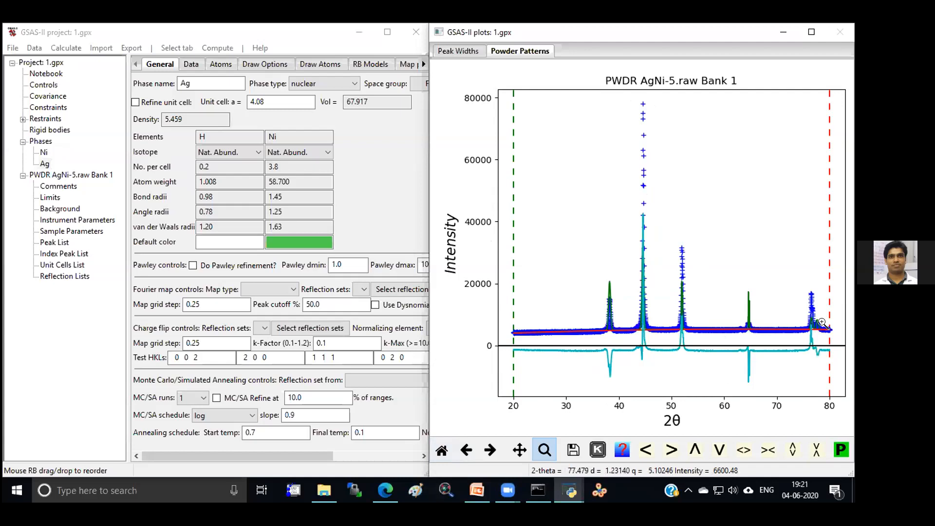
drag(736, 284, 762, 336)
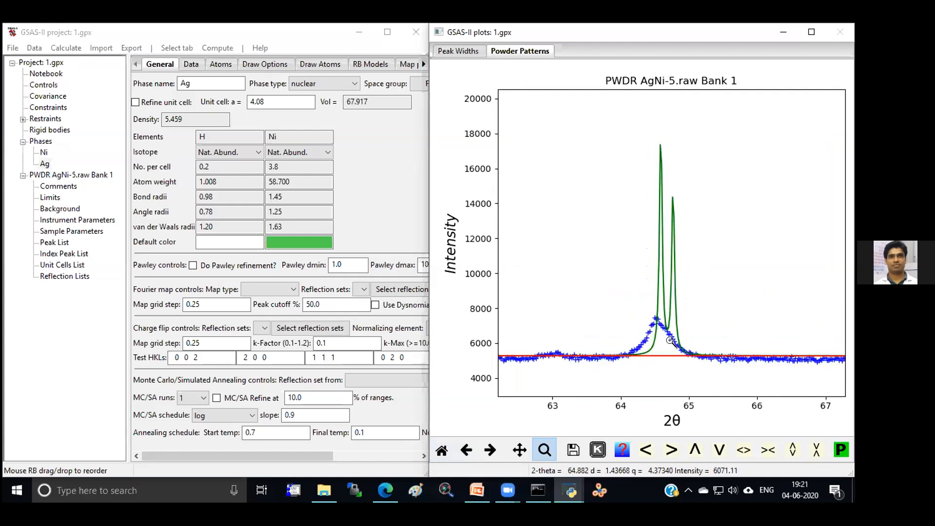
click(441, 451)
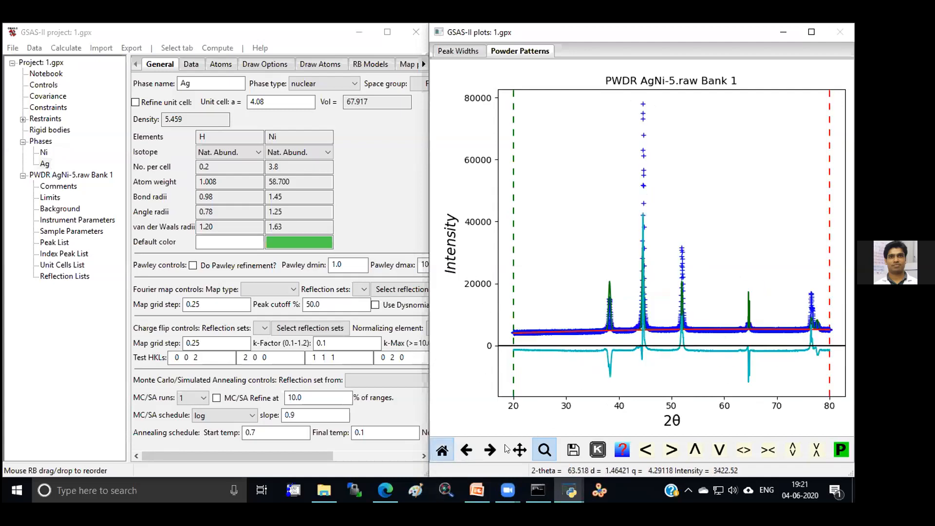
drag(803, 287, 825, 341)
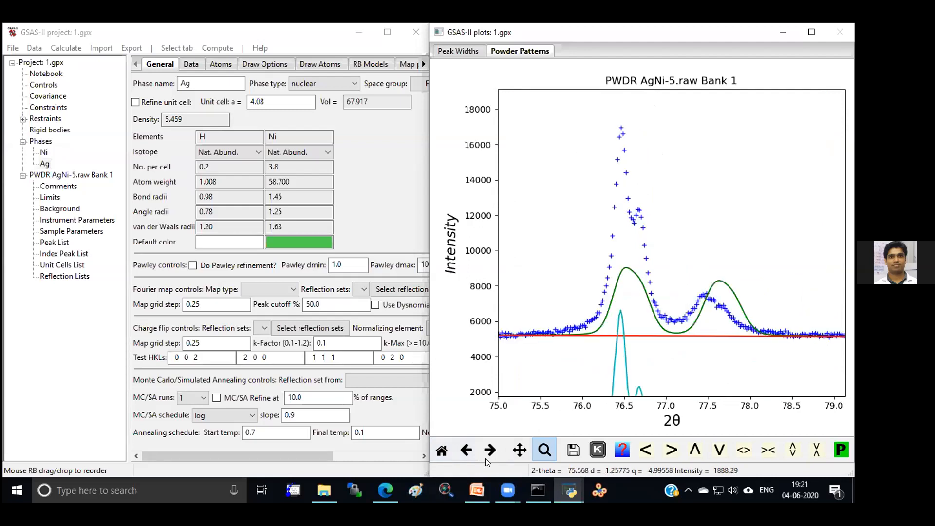
Step: Examine the fit along the magnified pattern from the peaks near 2θ 76.5 back to the shoulder near 43.5
click(544, 451)
click(520, 450)
drag(559, 281, 852, 286)
drag(555, 319, 840, 312)
drag(674, 310, 845, 311)
drag(584, 307, 845, 309)
drag(570, 305, 846, 322)
drag(611, 319, 850, 317)
drag(656, 311, 846, 312)
drag(602, 314, 836, 314)
drag(628, 320, 801, 320)
drag(577, 317, 643, 309)
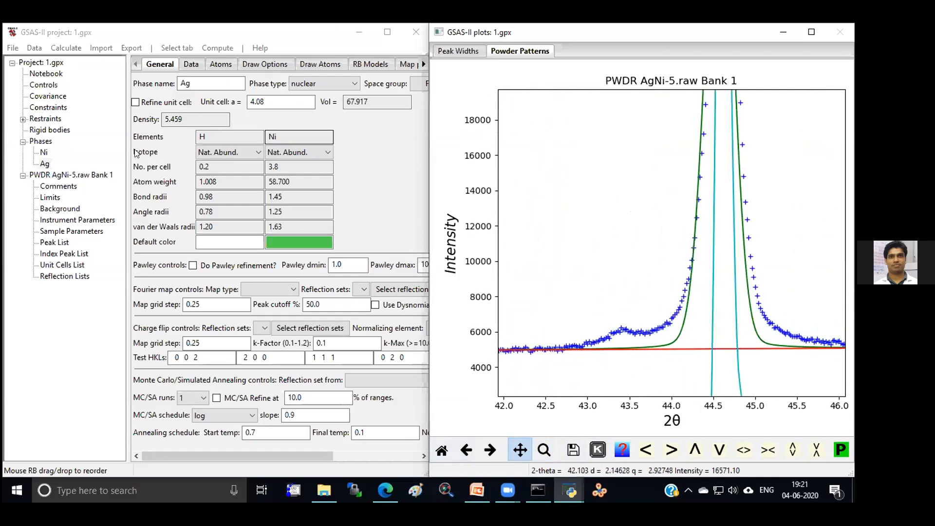
Step: Rename the Ag phase as Ag0.05Ni0.95 and enable refinement of its unit cell
click(43, 152)
click(44, 164)
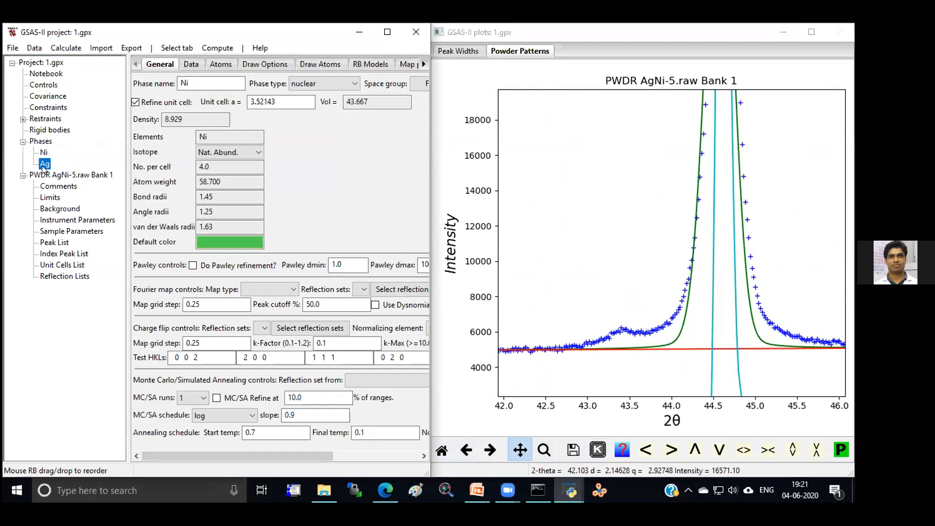
click(209, 80)
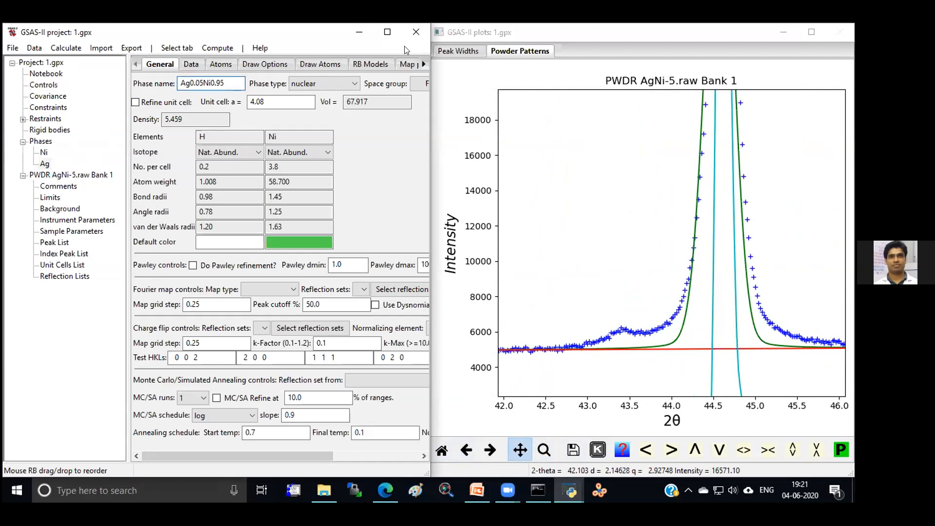
click(136, 103)
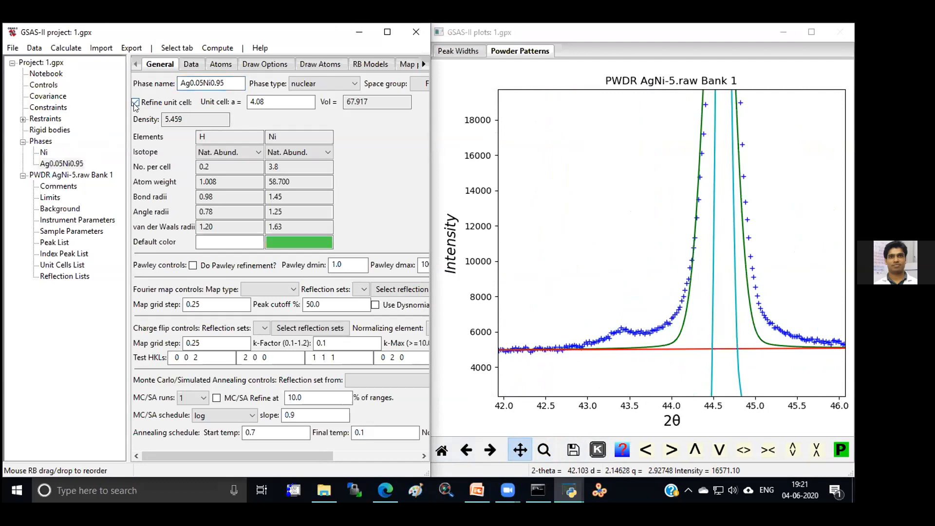
Step: Examine the Ni phase's unit cell parameter and the fit at the main peak near 2θ 44.6
click(44, 152)
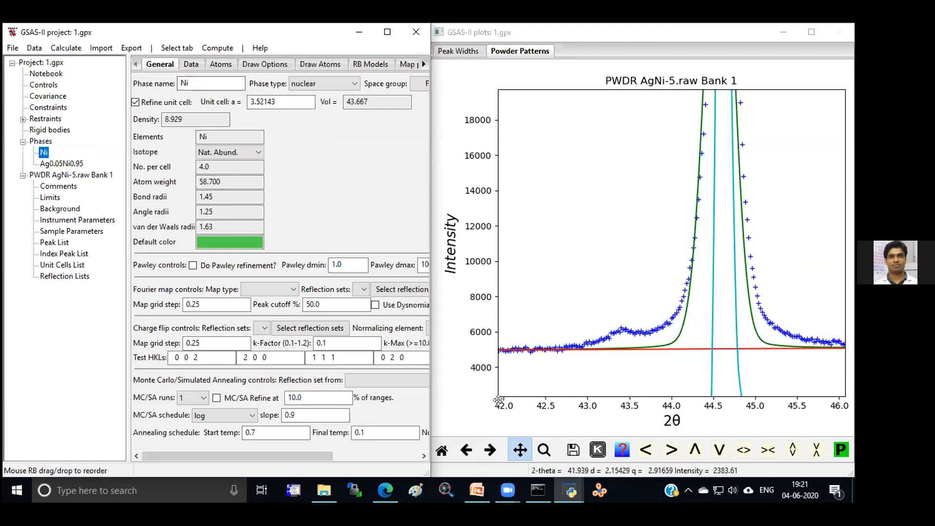
drag(759, 265, 442, 428)
click(441, 450)
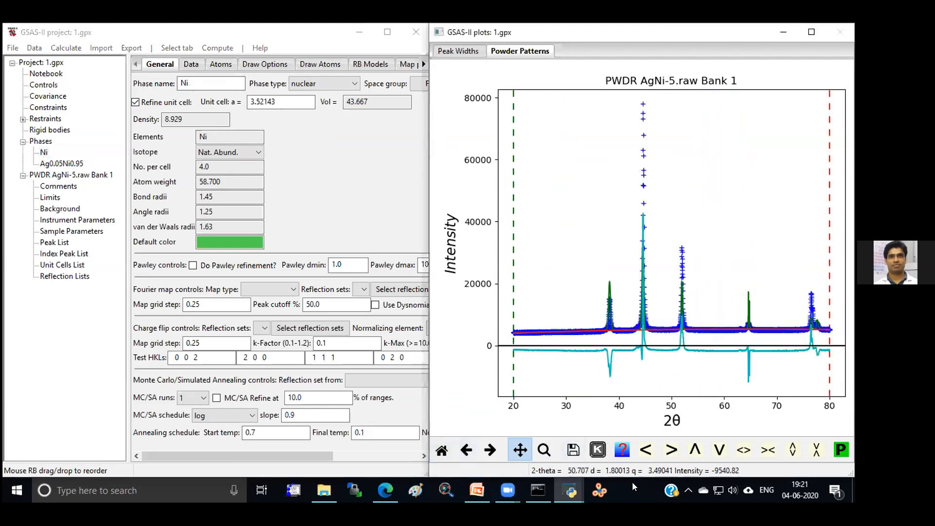
click(540, 451)
drag(633, 97, 652, 343)
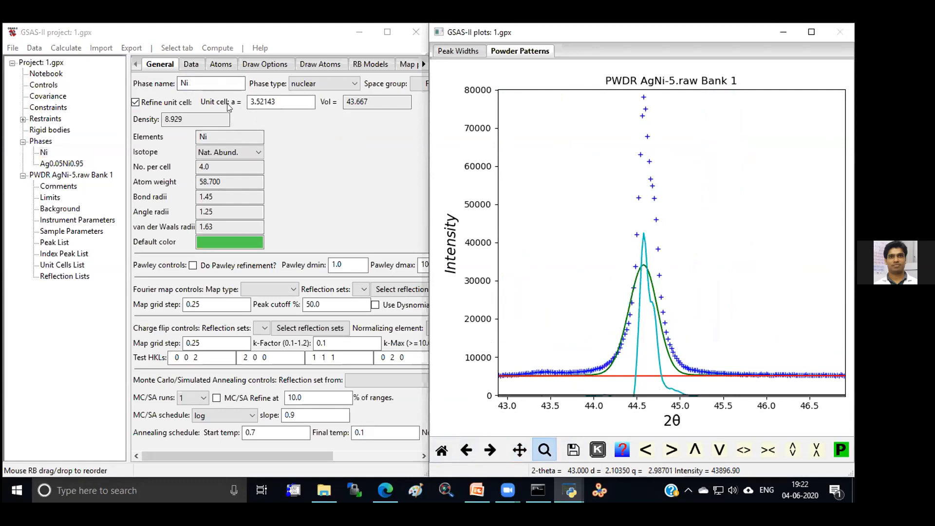
click(253, 102)
drag(249, 99, 288, 100)
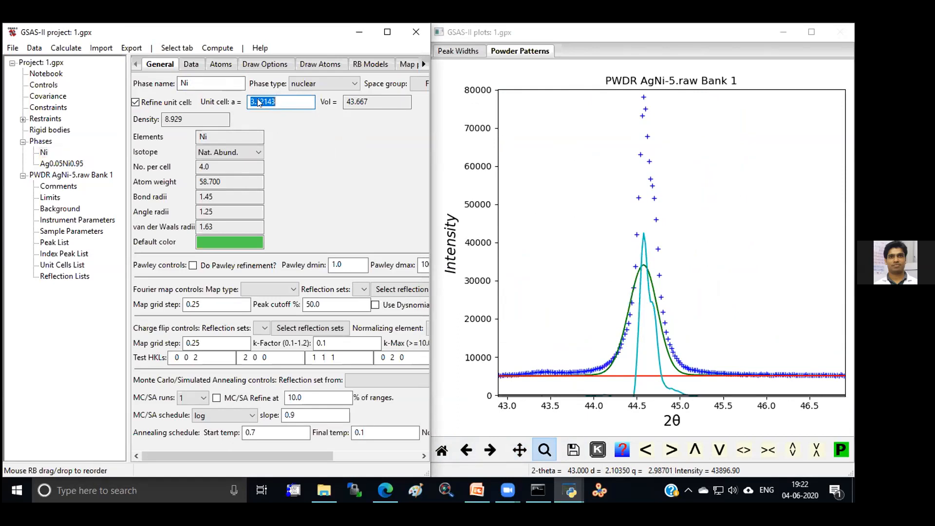
Step: Append a second atom to the Ni phase's atom list and set its element to Ag
click(212, 68)
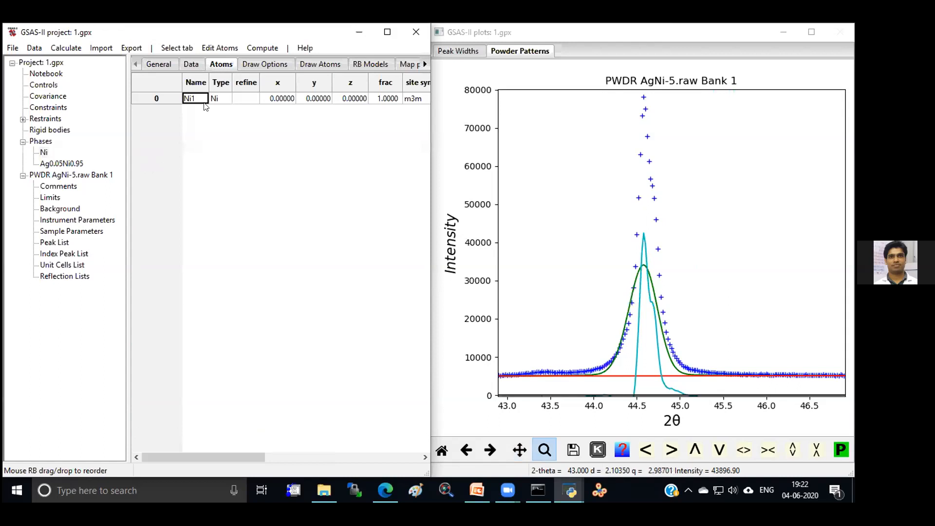
click(217, 48)
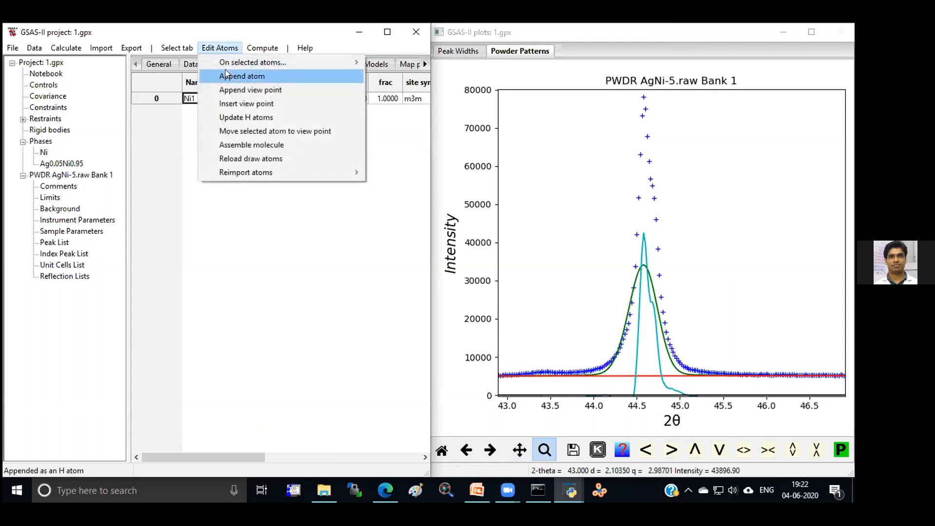
click(225, 74)
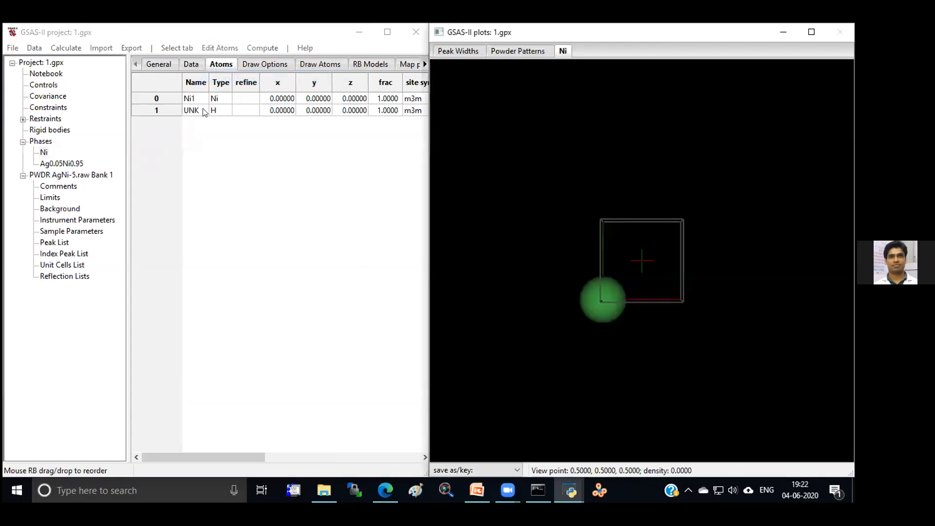
click(200, 112)
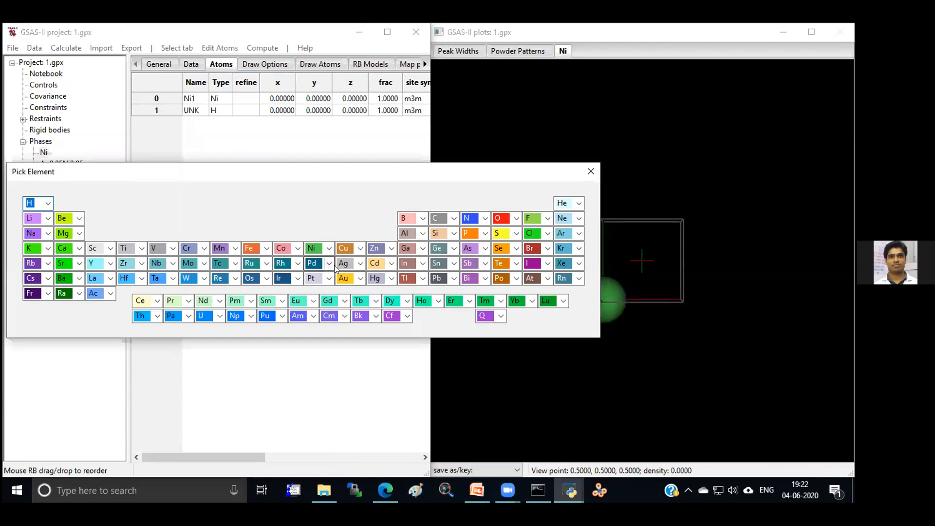
click(359, 263)
click(344, 263)
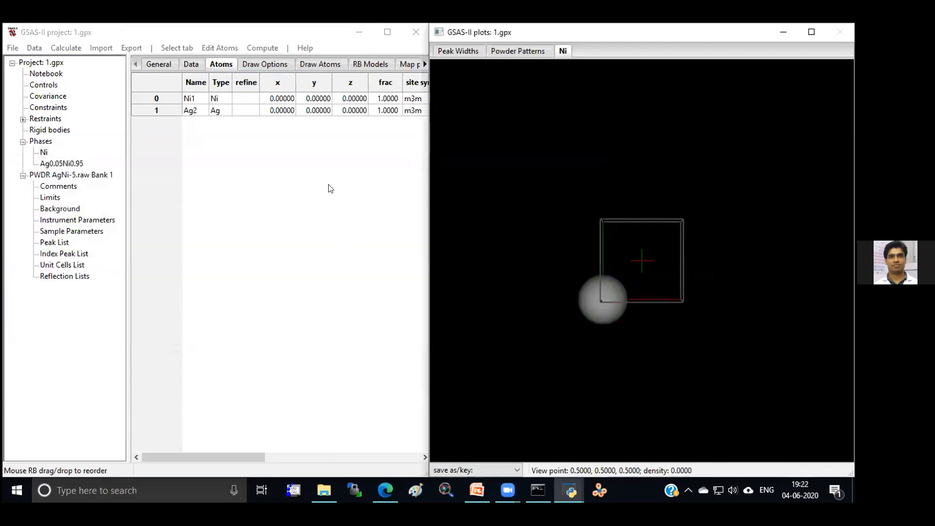
Step: Set the site fractions in the Ni phase to 0.05 for the Ag atom and 0.95 for the Ni atom
click(400, 110)
text(0.05)
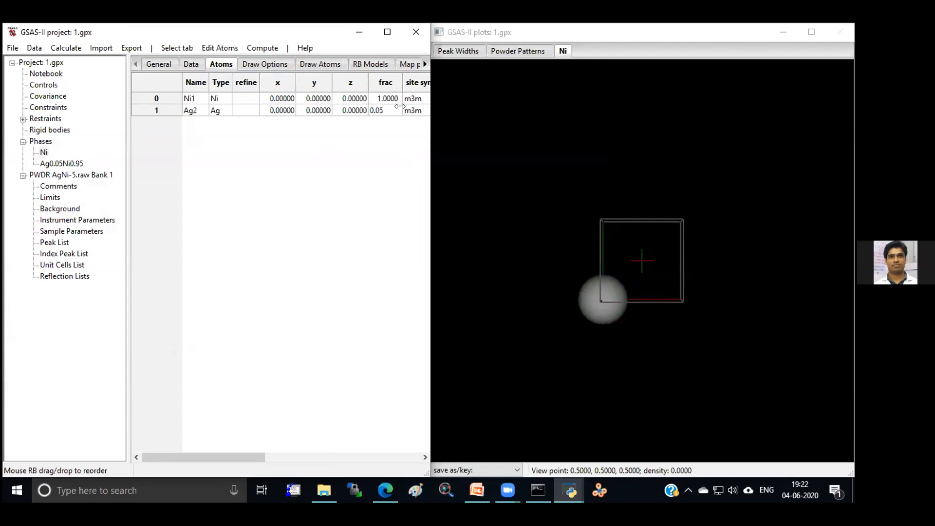
click(396, 99)
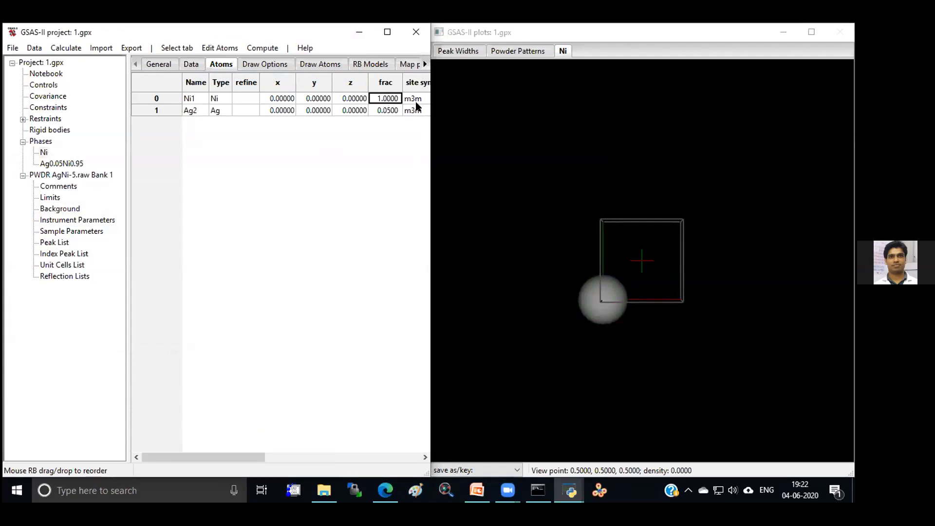
text(0.95)
key(Return)
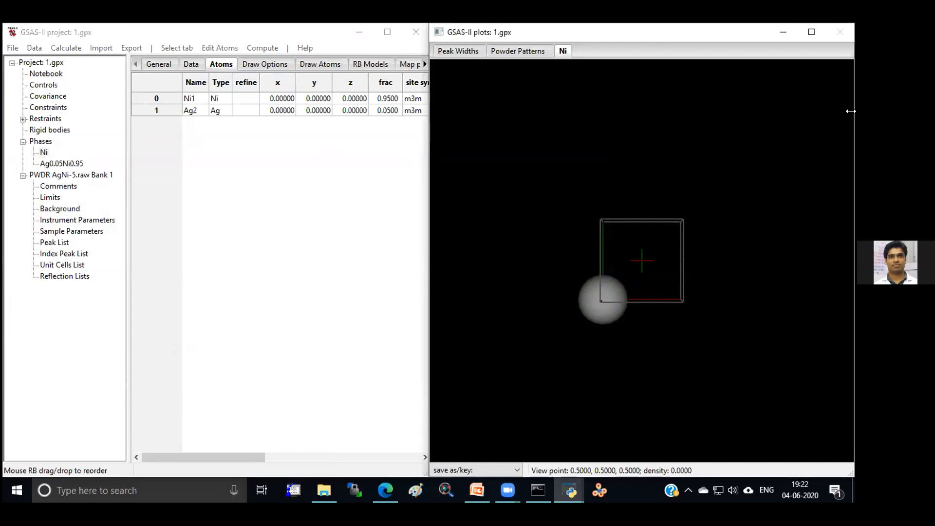
Step: Run repeated refinements with the mixed Ni and Ag site in the Ni phase and load the new results
click(152, 63)
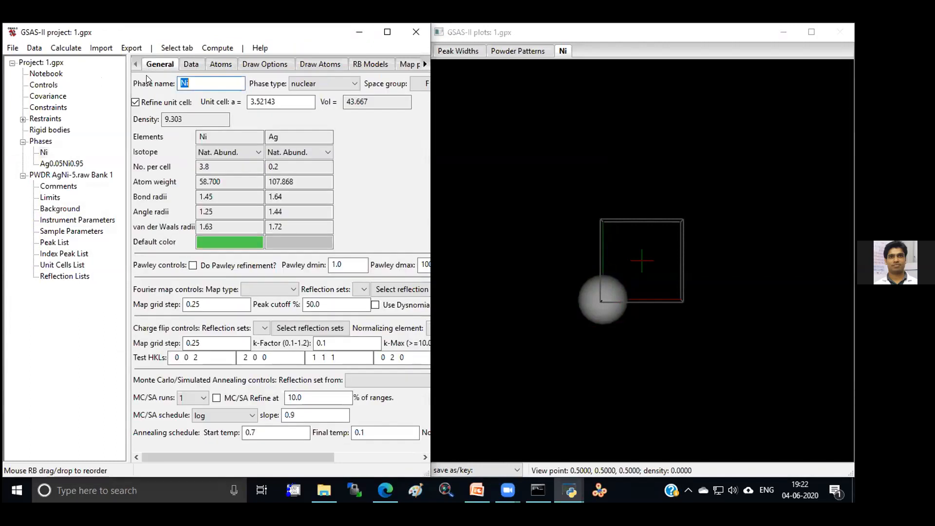
click(70, 47)
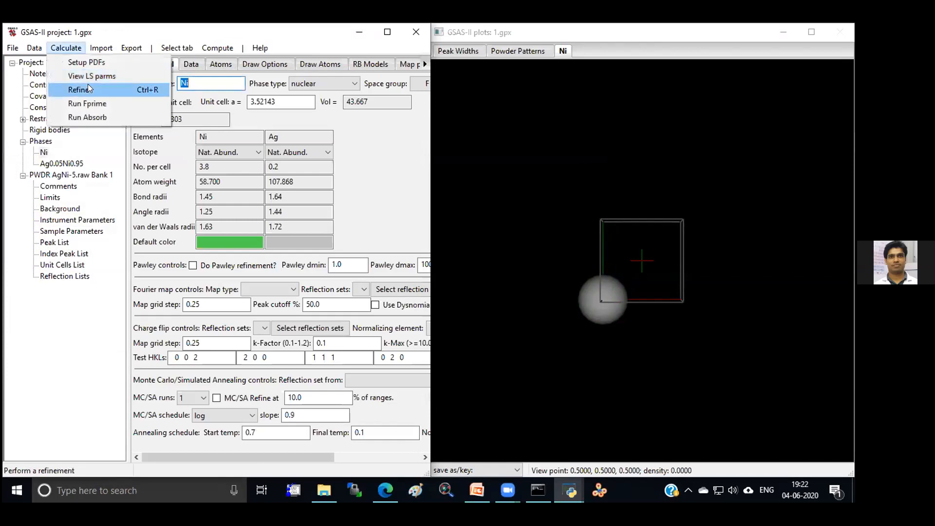
click(78, 88)
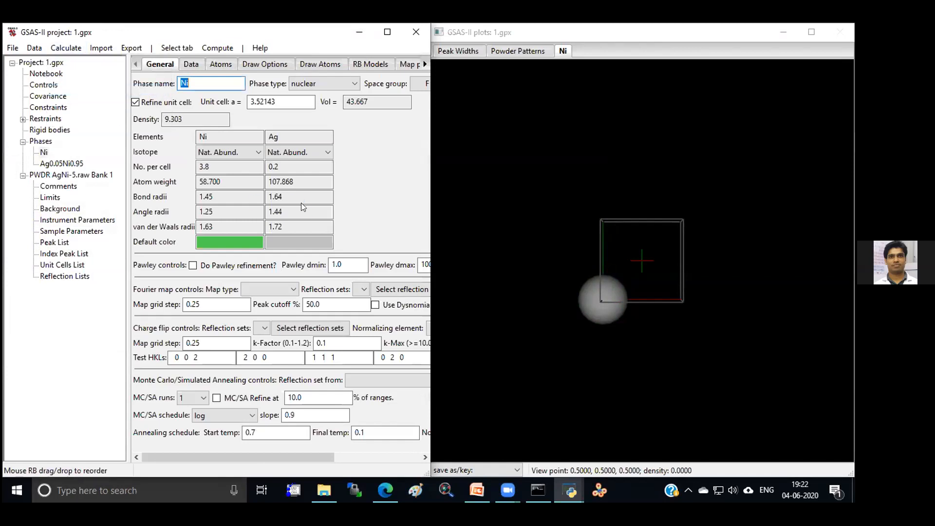
click(458, 51)
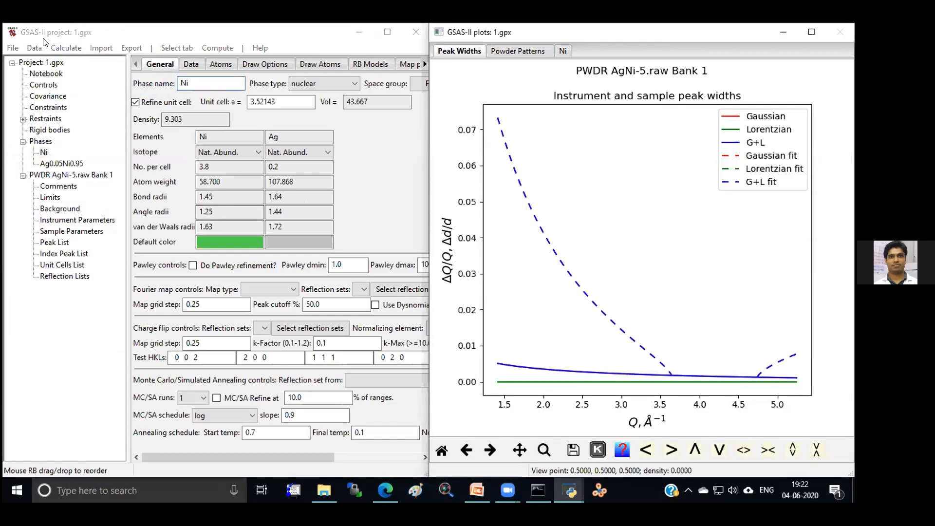
click(65, 48)
click(74, 90)
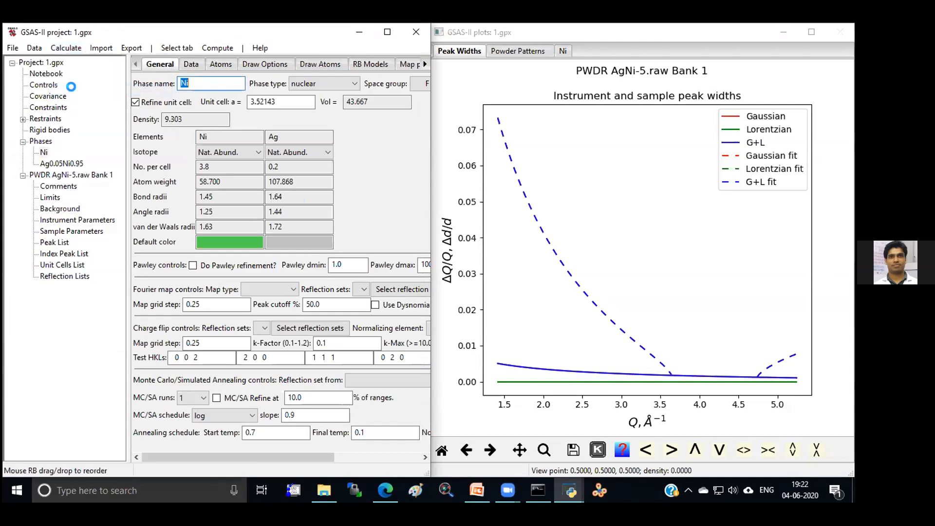
click(187, 65)
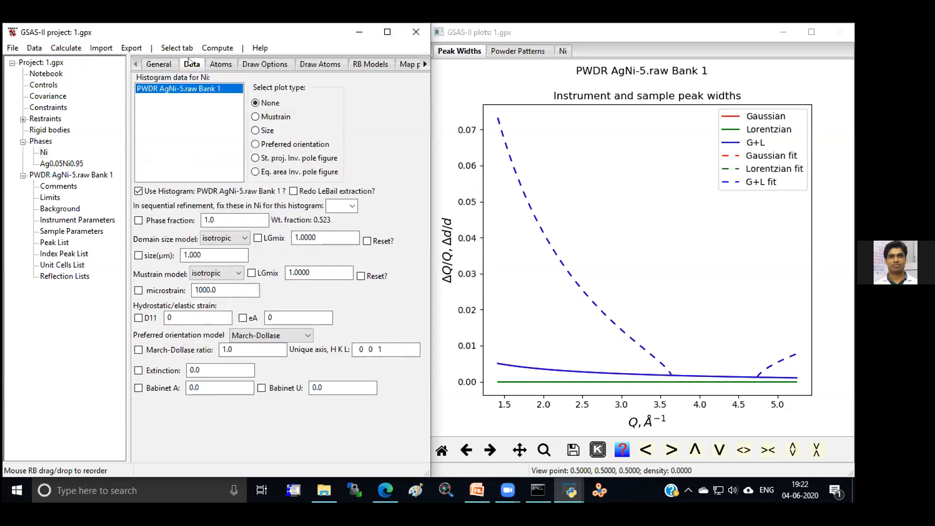
click(68, 47)
click(84, 88)
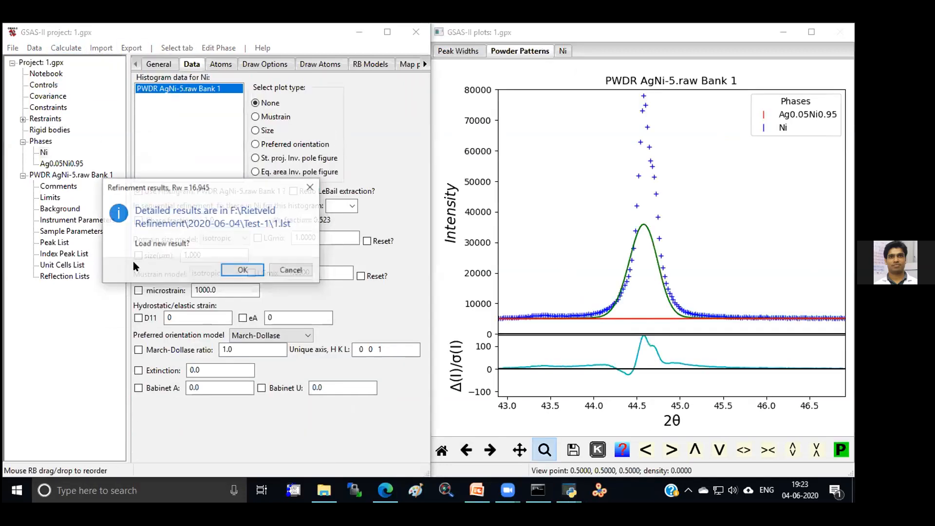
click(230, 272)
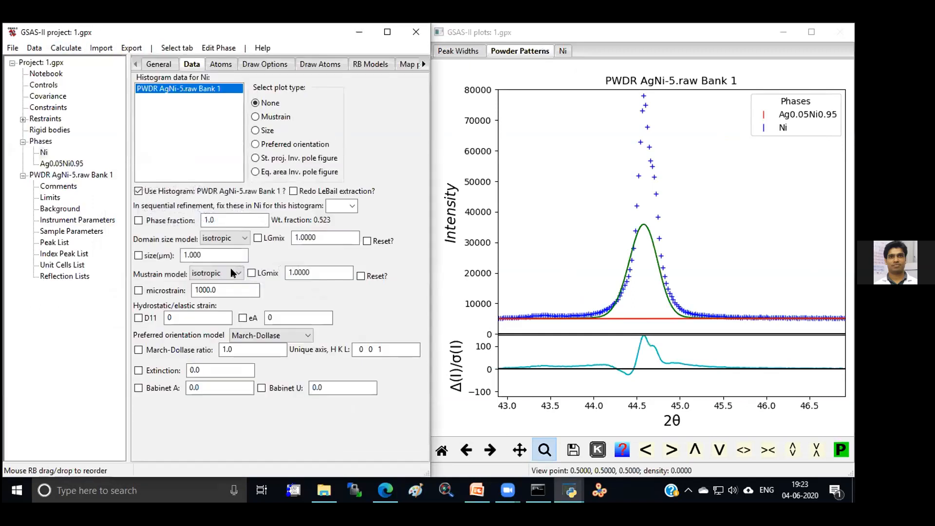
Step: Check the fit between 2θ 35 and 57, and run two more refinements, loading each result
click(467, 450)
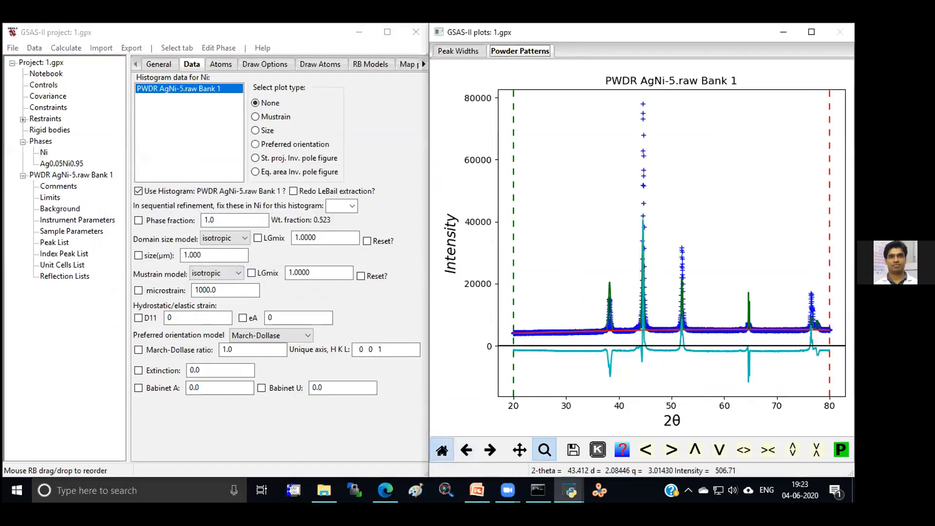
drag(592, 97, 708, 384)
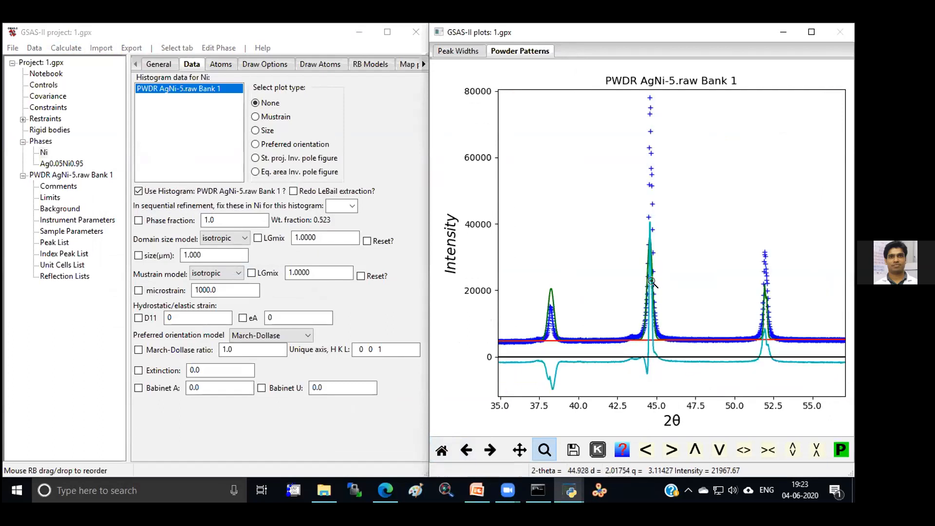
click(68, 49)
click(85, 89)
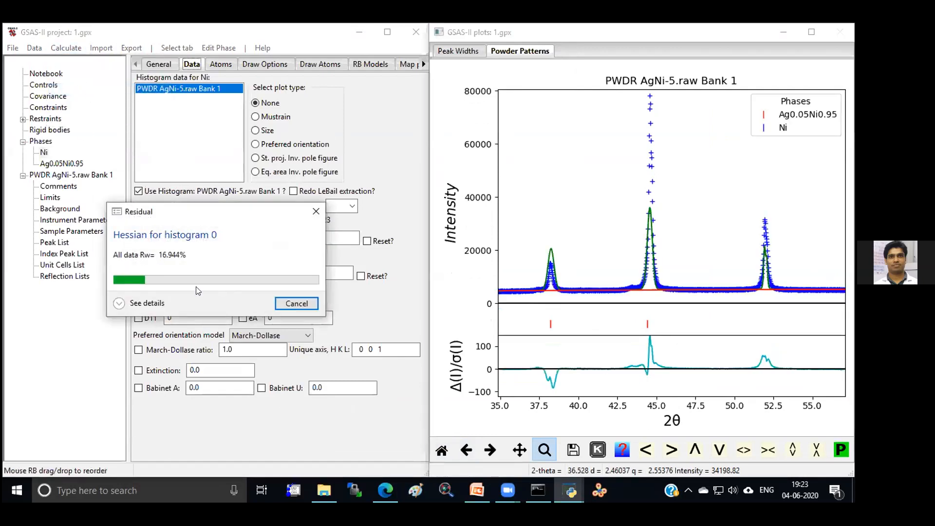
click(227, 272)
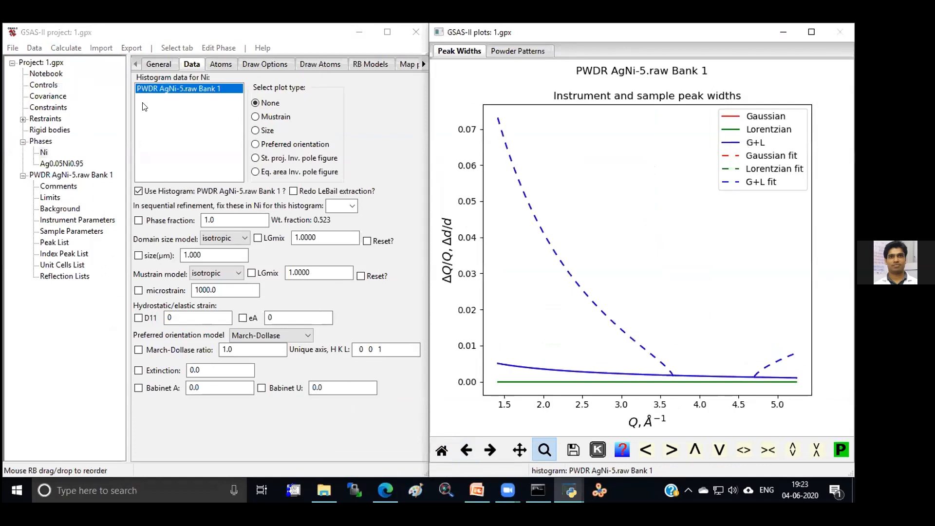
click(66, 48)
click(87, 86)
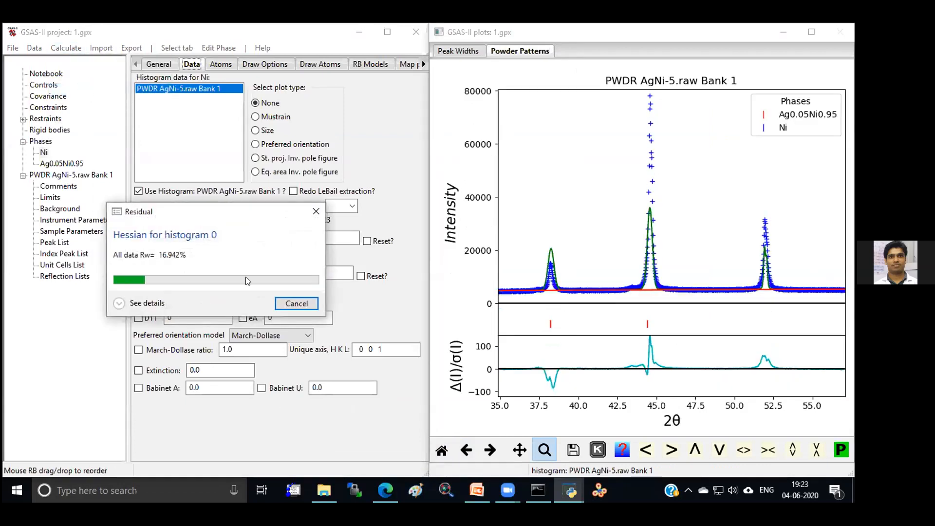
click(244, 268)
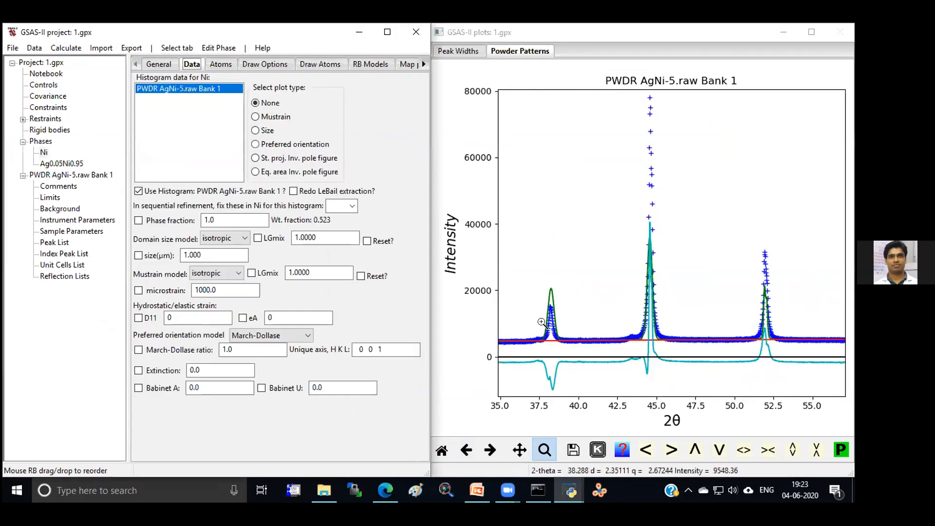
Step: Refine the instrument parameters I(L2)/I(L1), Zero and Polariz. instead of U, V and W, and load the result
click(67, 223)
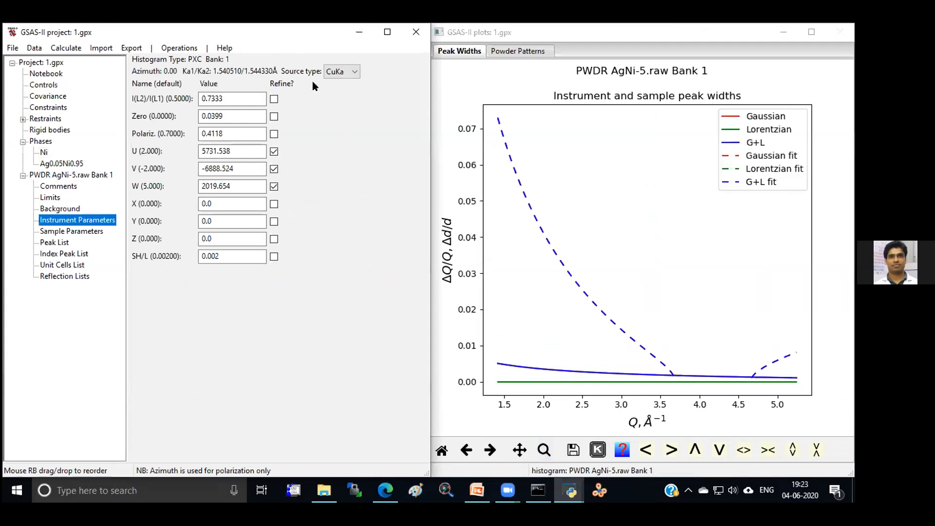
click(274, 152)
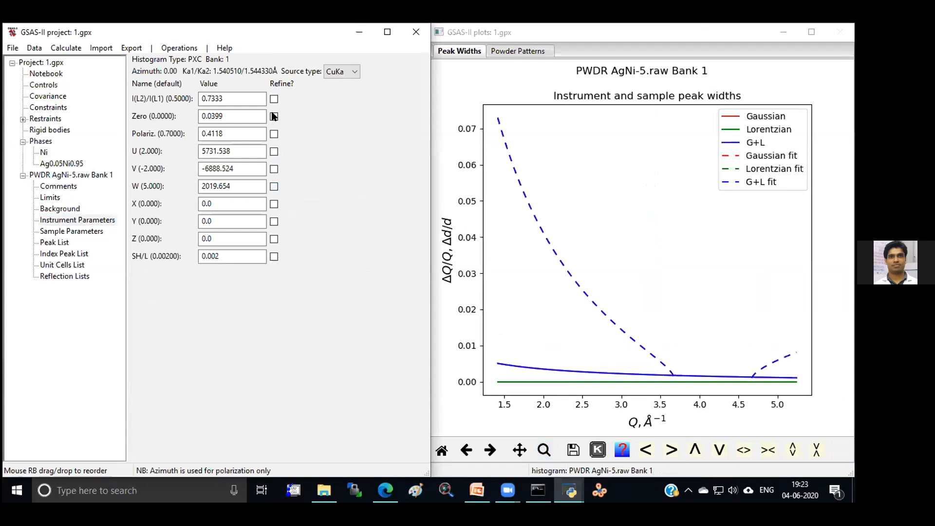
click(274, 134)
click(68, 49)
click(78, 85)
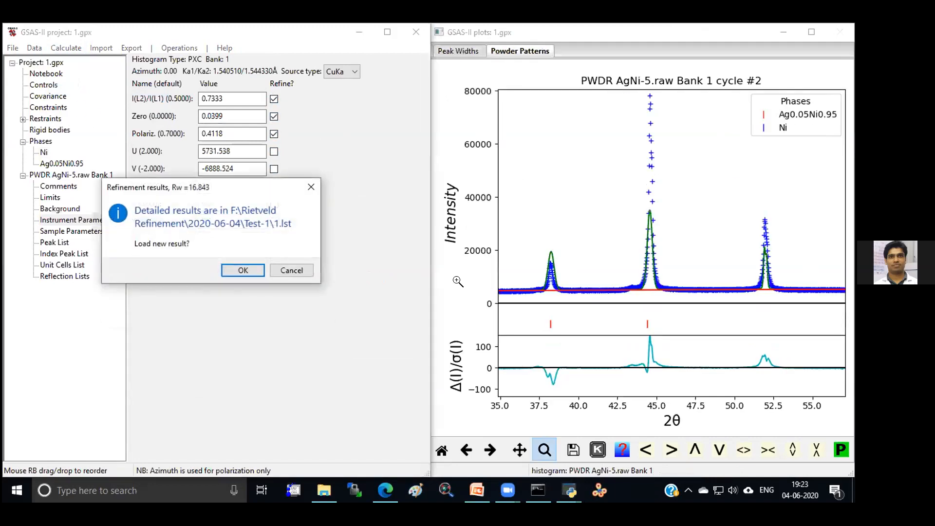
click(256, 269)
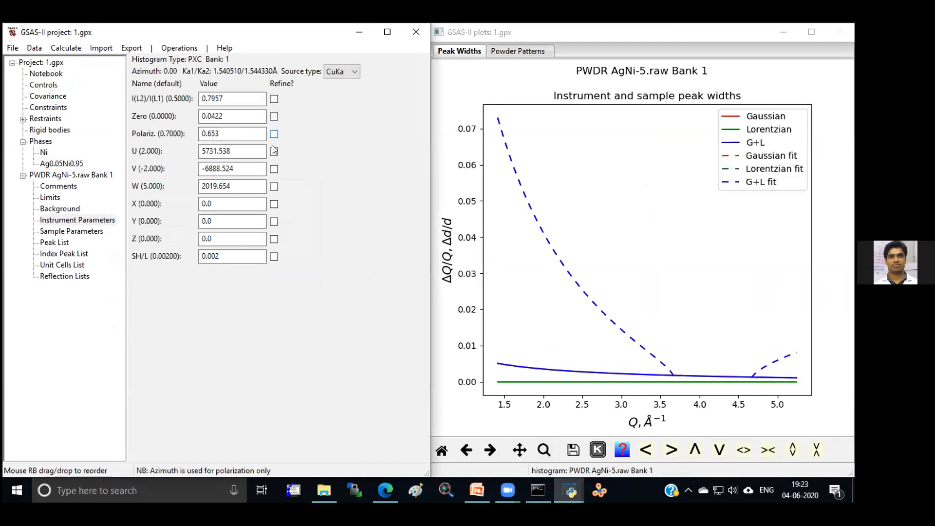
Step: Switch the instrument parameter refinement to U, V and W only, run it and load the result
click(274, 186)
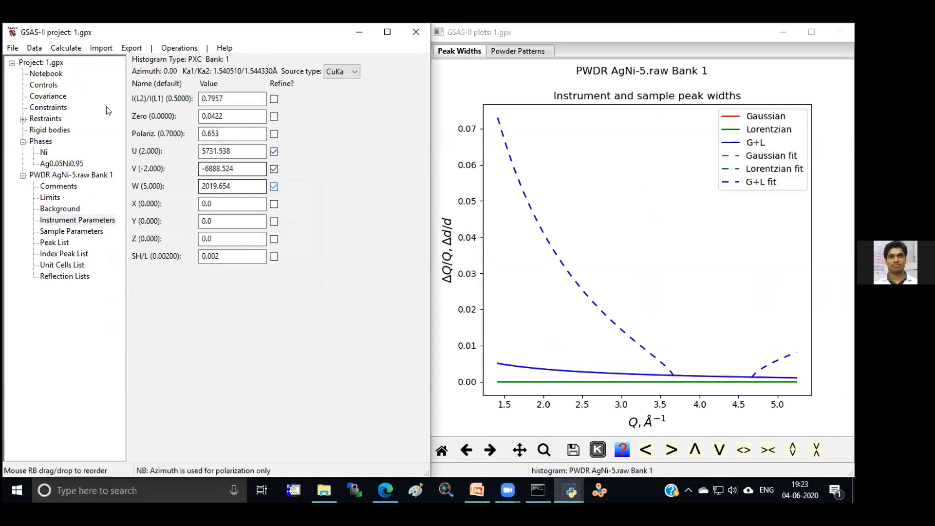
click(66, 48)
click(83, 89)
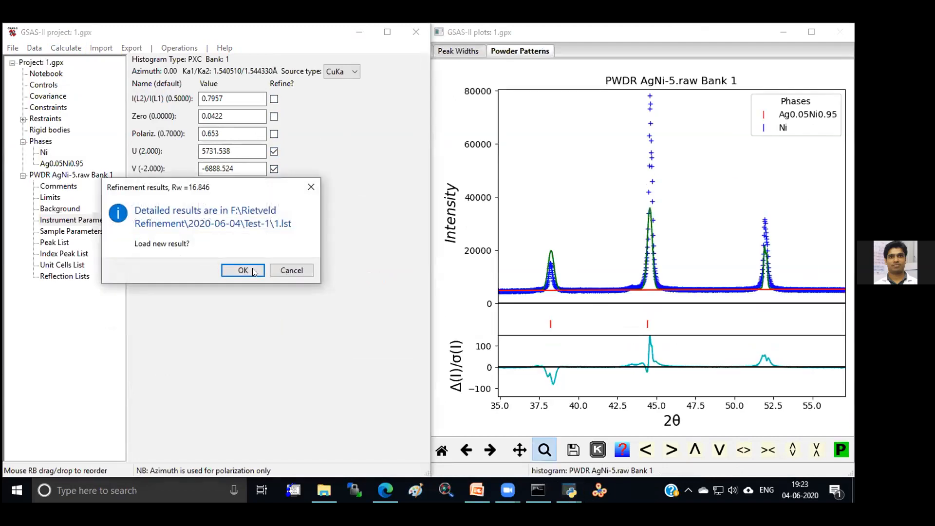
click(252, 268)
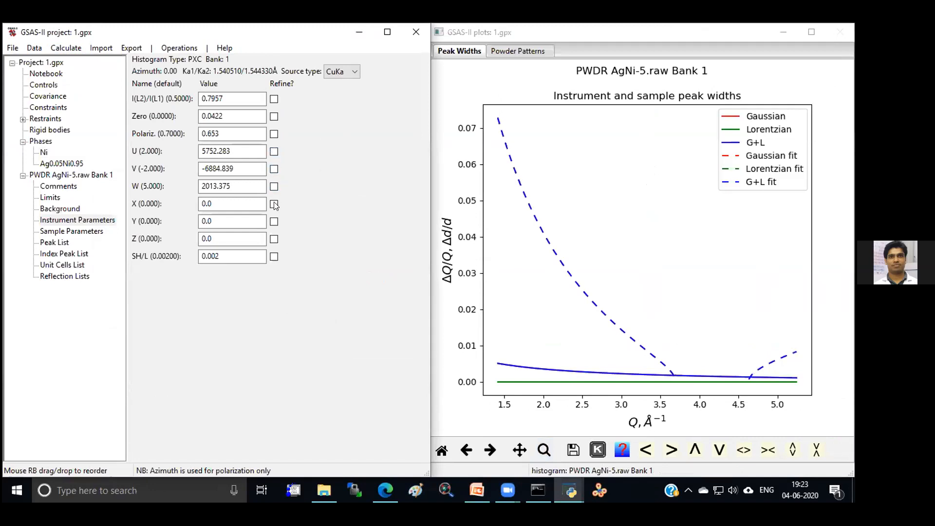
Step: Refine the instrument parameters X, Y and Z with U, V and W fixed, and load the result
click(274, 239)
click(66, 48)
click(86, 88)
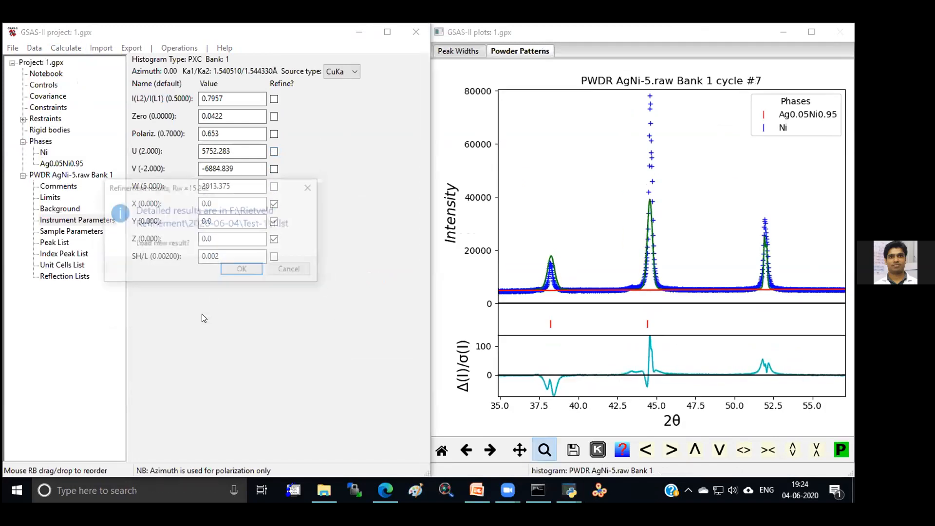
click(228, 266)
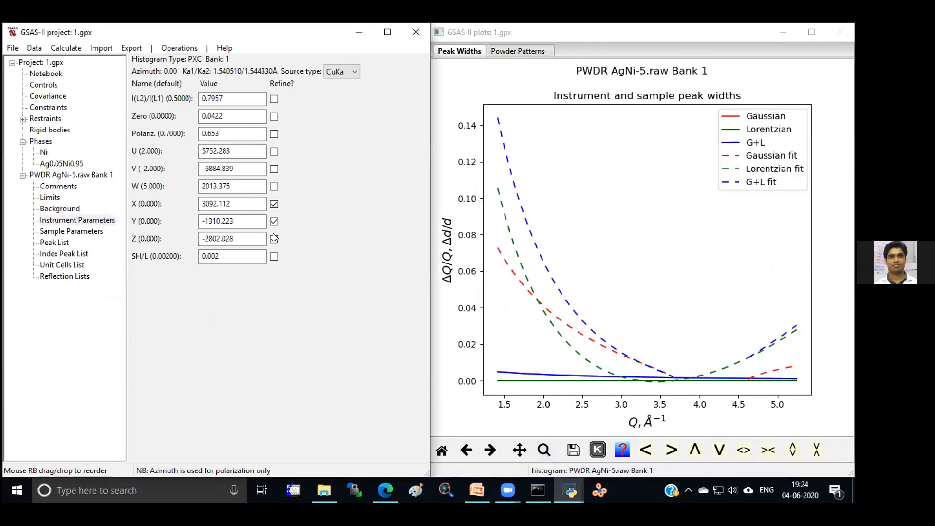
Step: Check the powder pattern fit and the covariance matrix and residuals of the last refinement
click(517, 51)
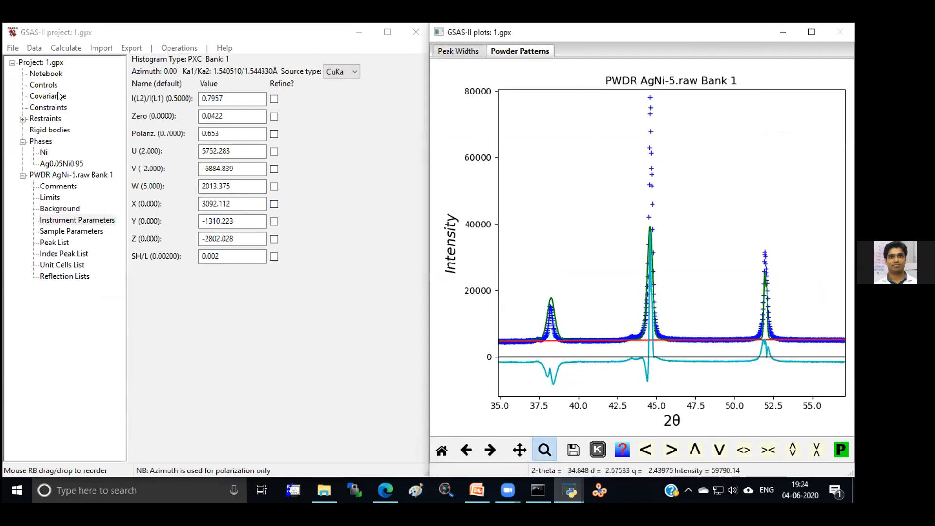
click(48, 97)
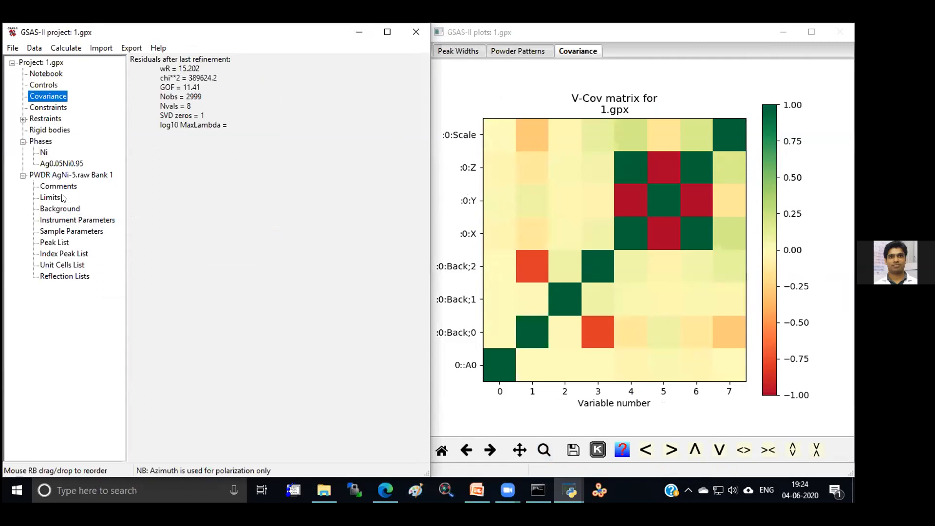
Step: Rename the Ni phase as Ni0.95Ag0.05 in its general settings
click(44, 151)
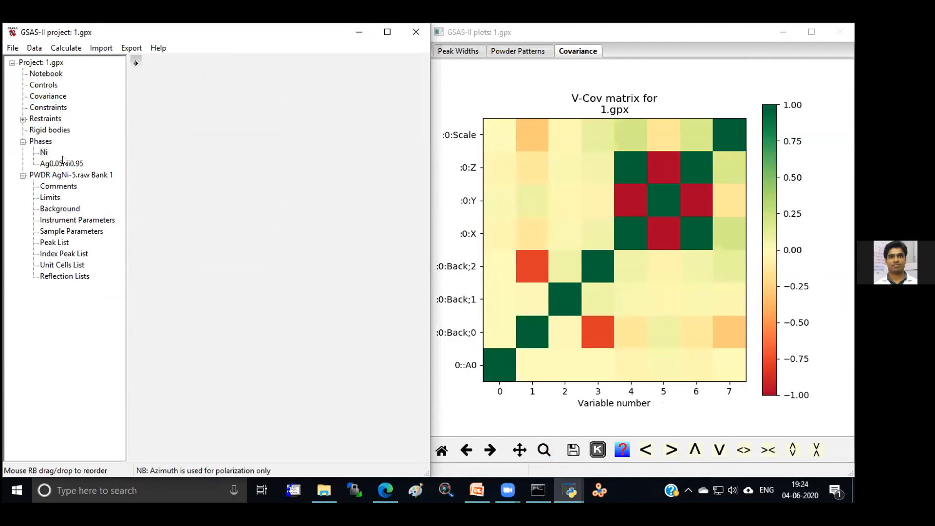
click(65, 166)
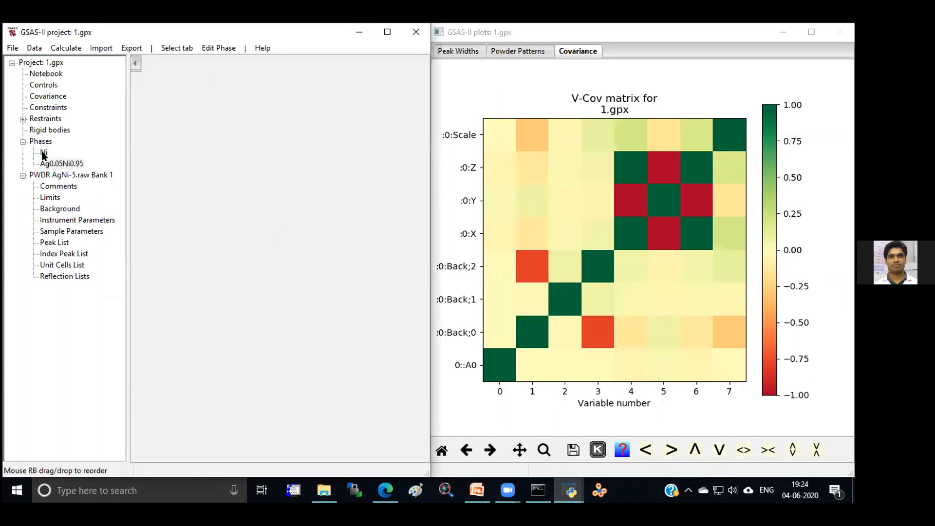
click(43, 152)
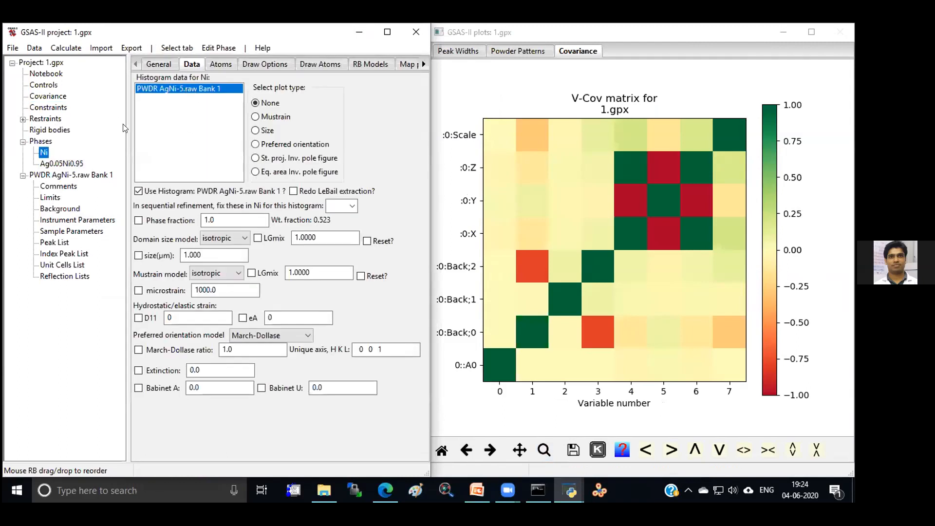
click(158, 63)
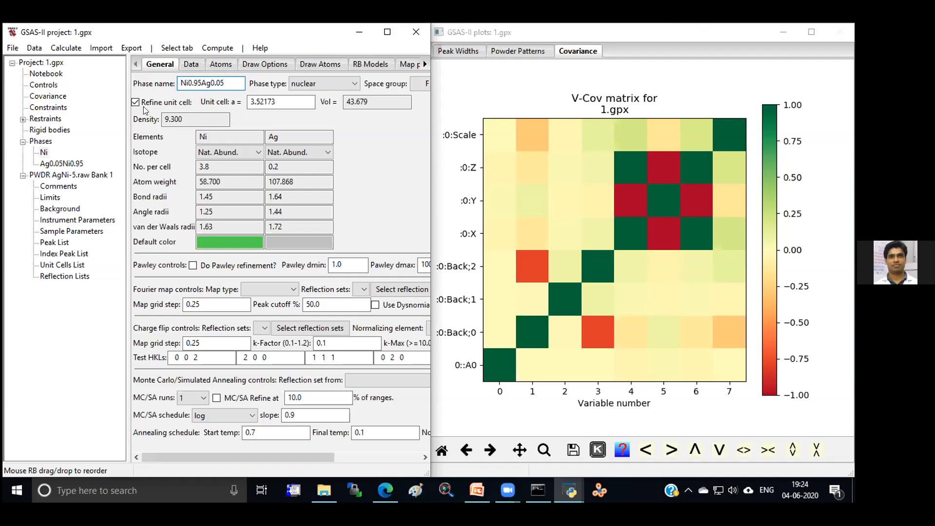
click(54, 163)
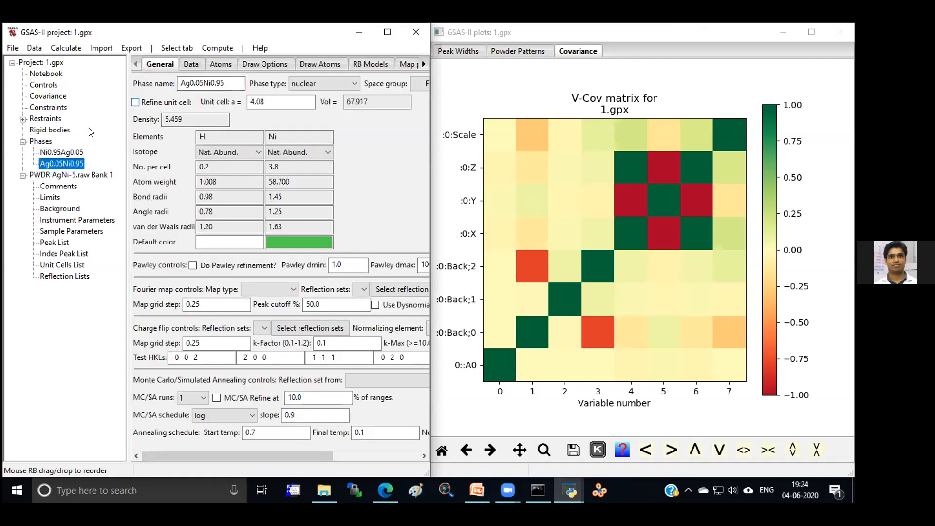
Step: Compare the weight fractions of the Ag0.05Ni0.95 and Ni0.95Ag0.05 phases and view the powder pattern
click(187, 66)
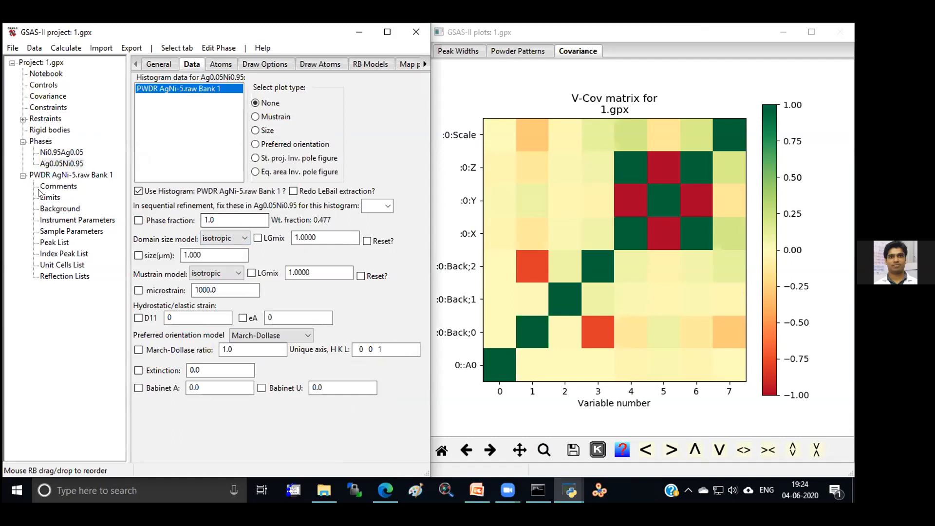
click(69, 153)
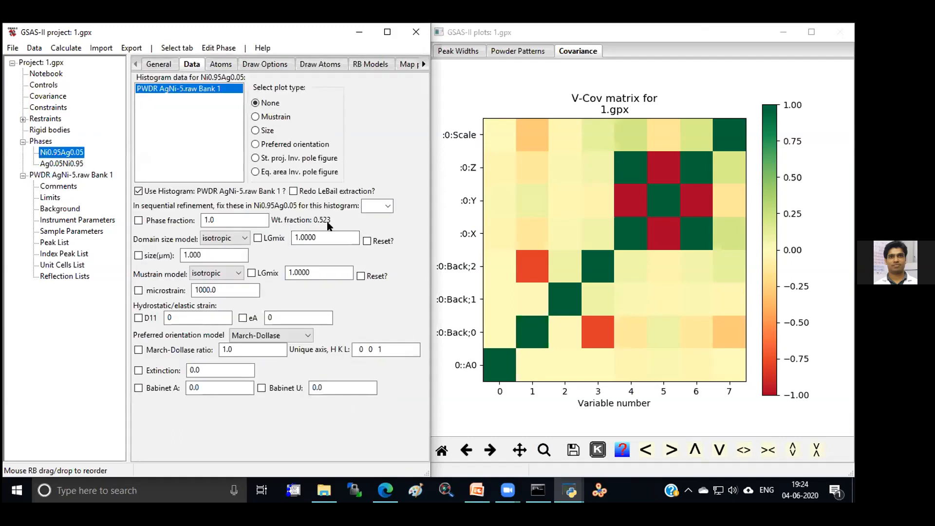
click(57, 164)
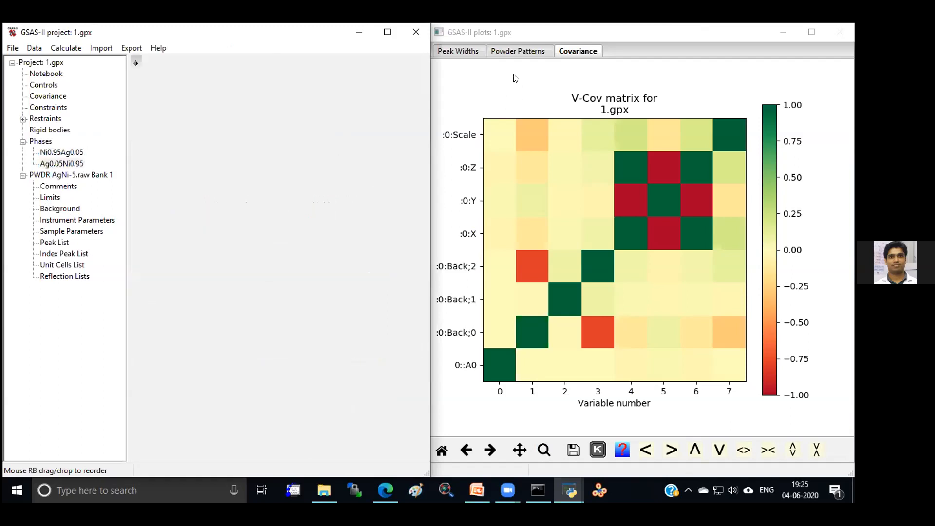
click(494, 53)
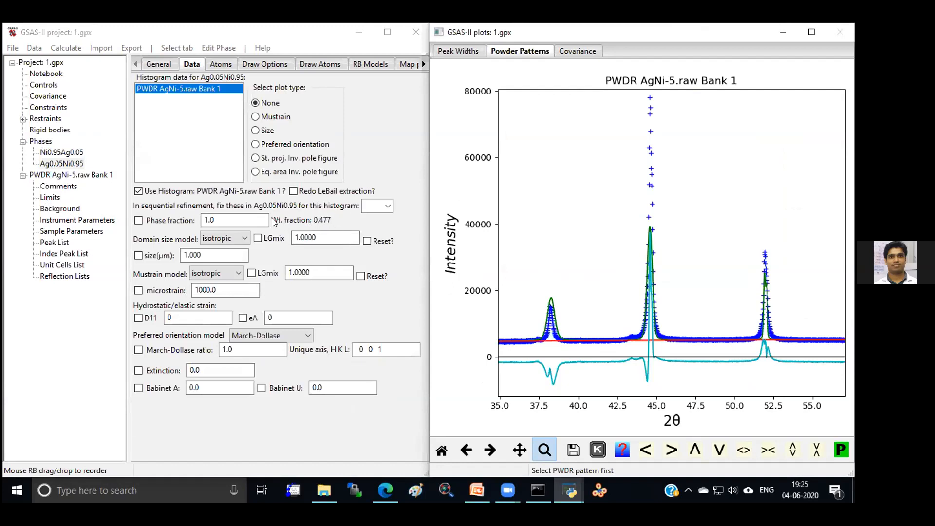
Step: Refine the phase fraction of Ag0.05Ni0.95 and load the result
click(139, 221)
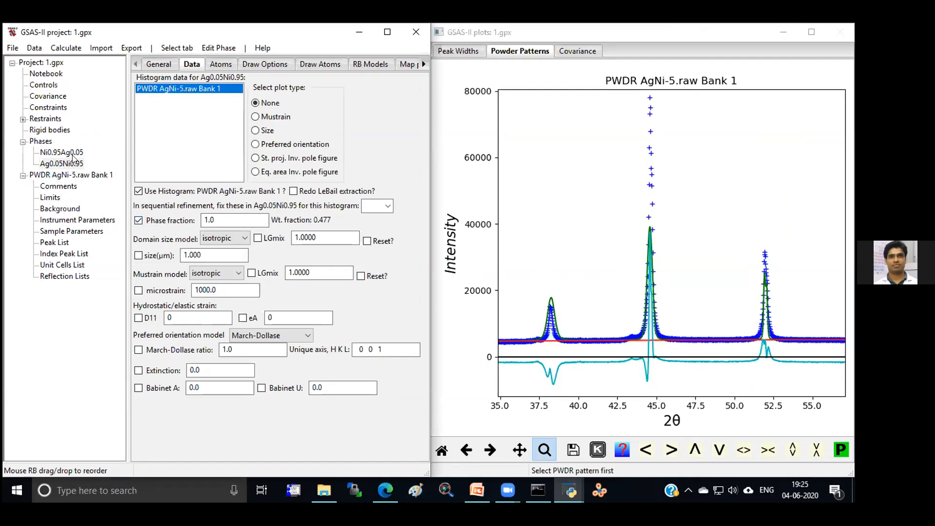
click(66, 48)
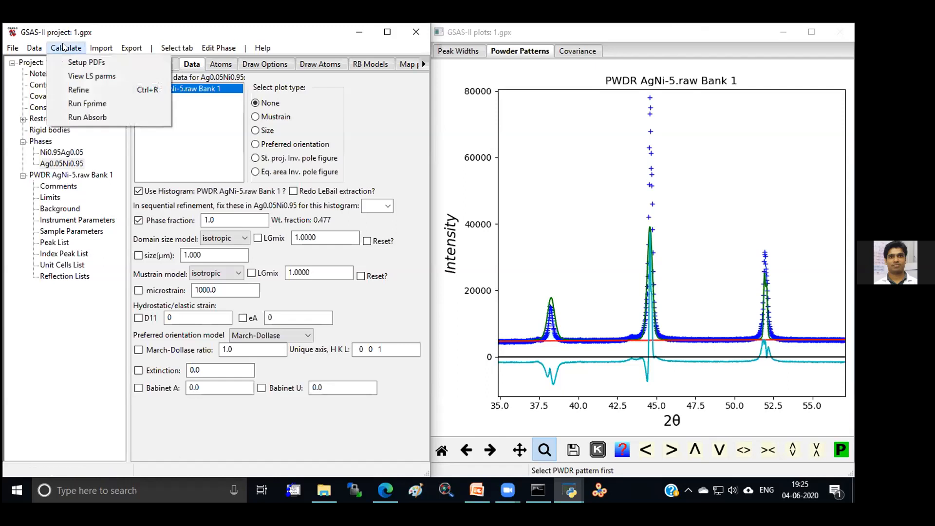
click(83, 90)
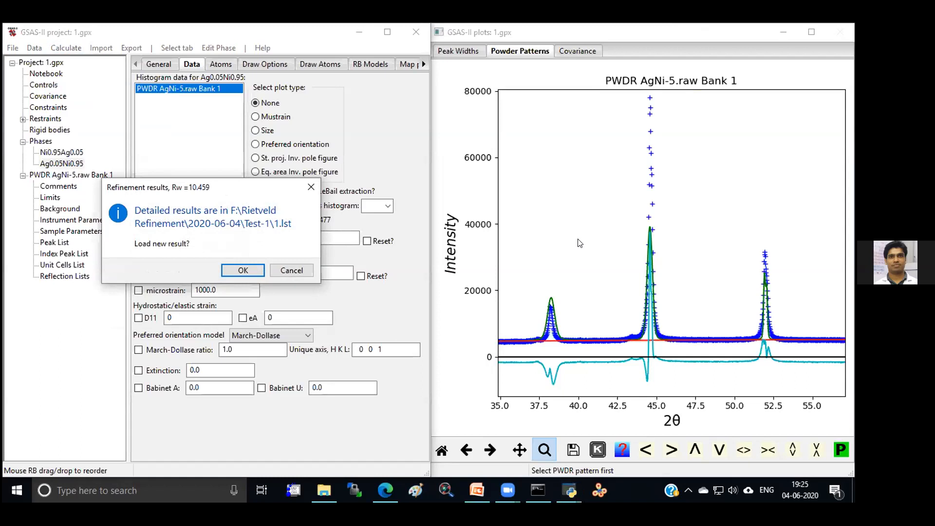
click(244, 272)
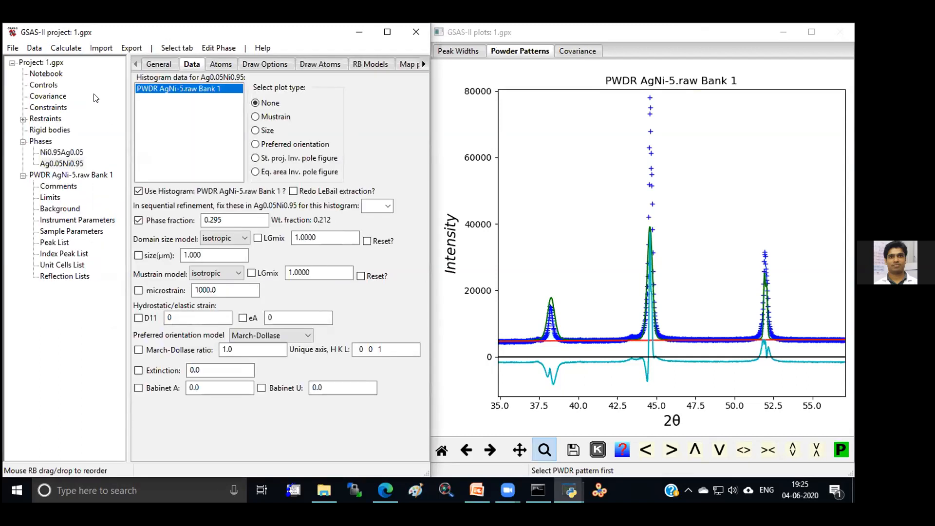
Step: Run two more phase fraction refinements, loading each result, and inspect the fit of the peak near 2θ 44.6
click(66, 48)
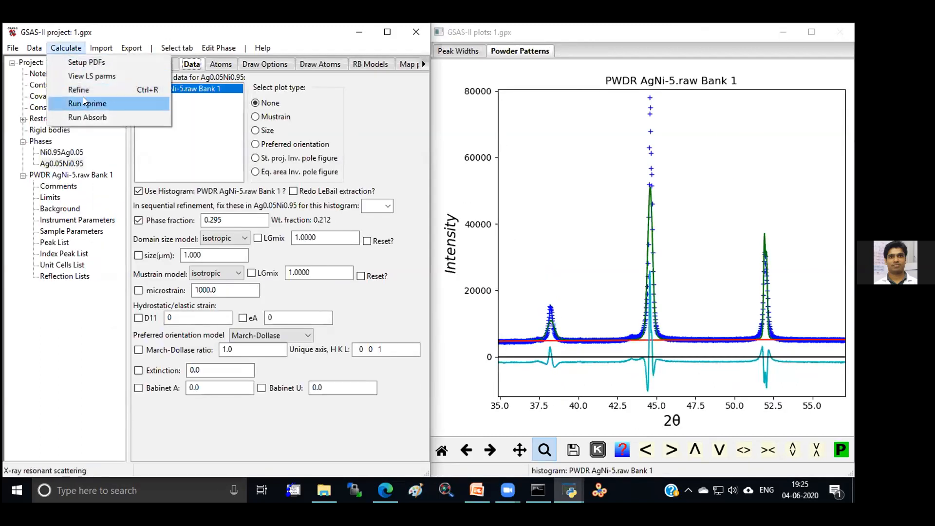
click(78, 91)
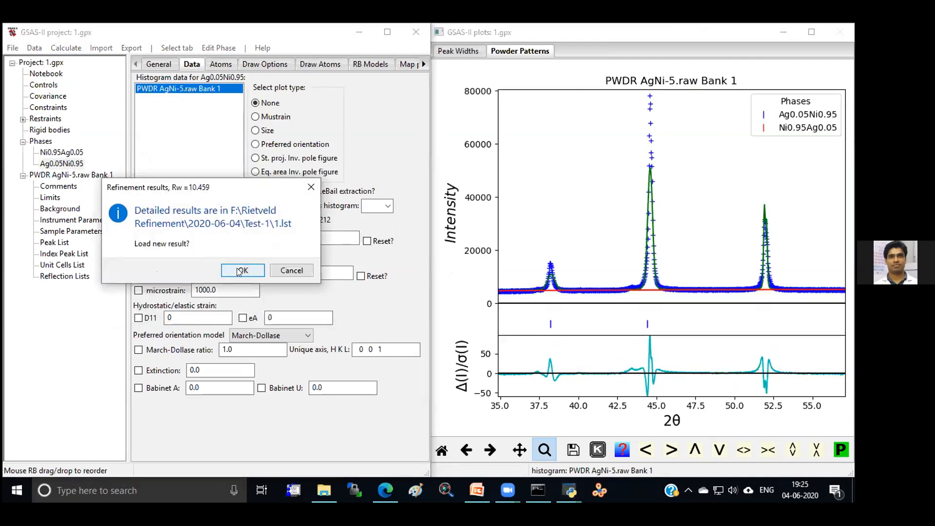
click(239, 271)
click(71, 48)
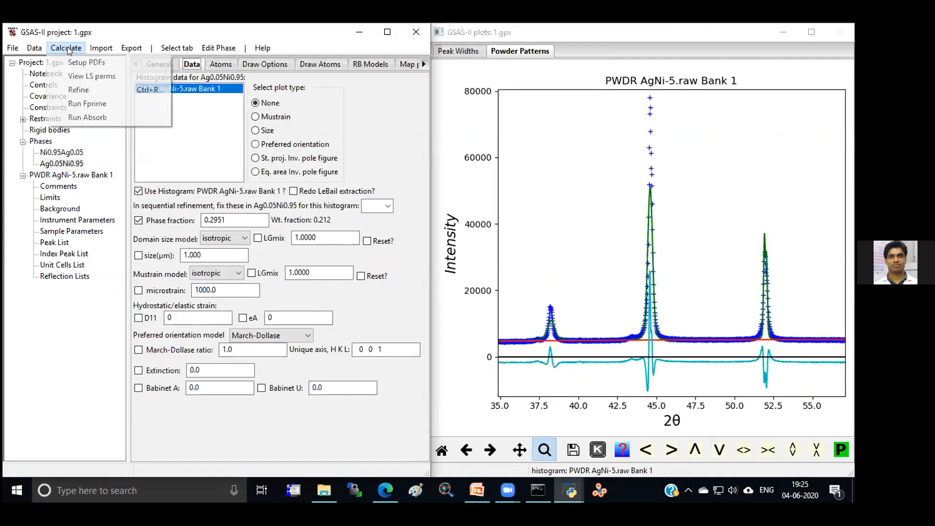
click(77, 90)
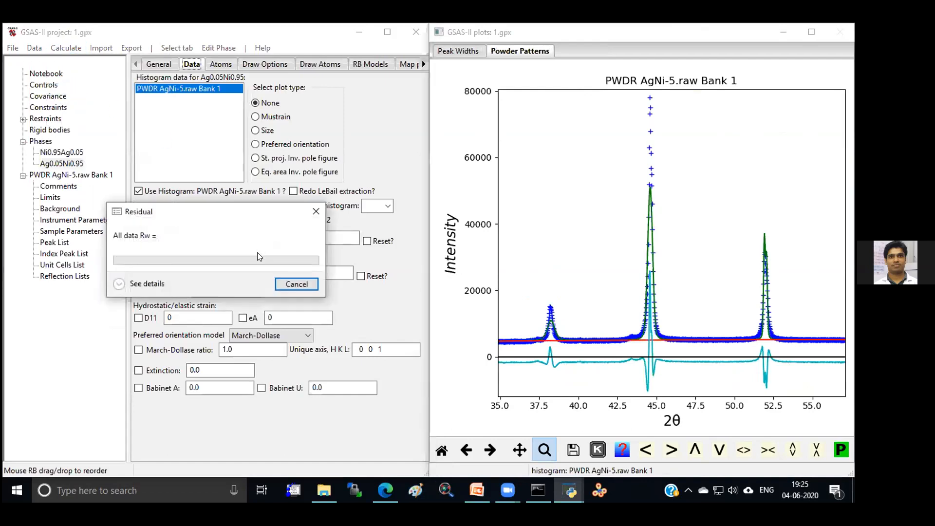
click(248, 275)
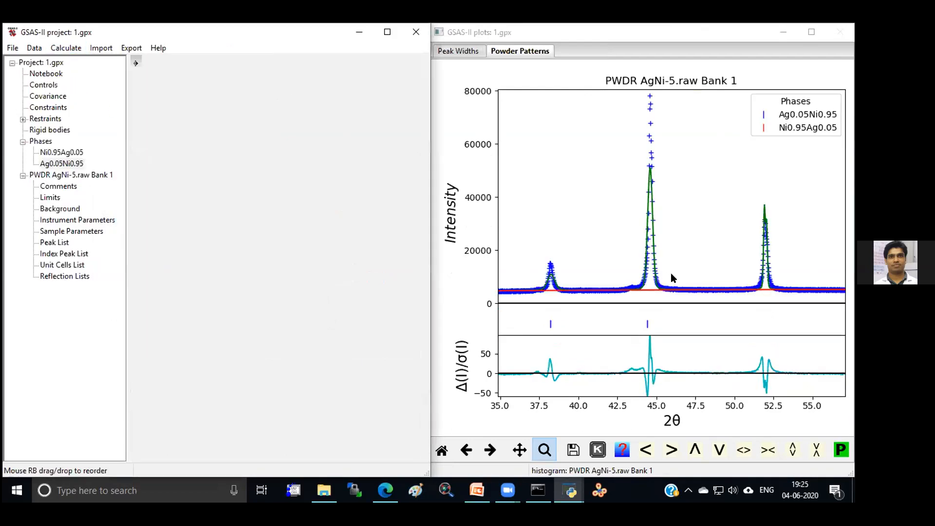
drag(638, 95, 670, 344)
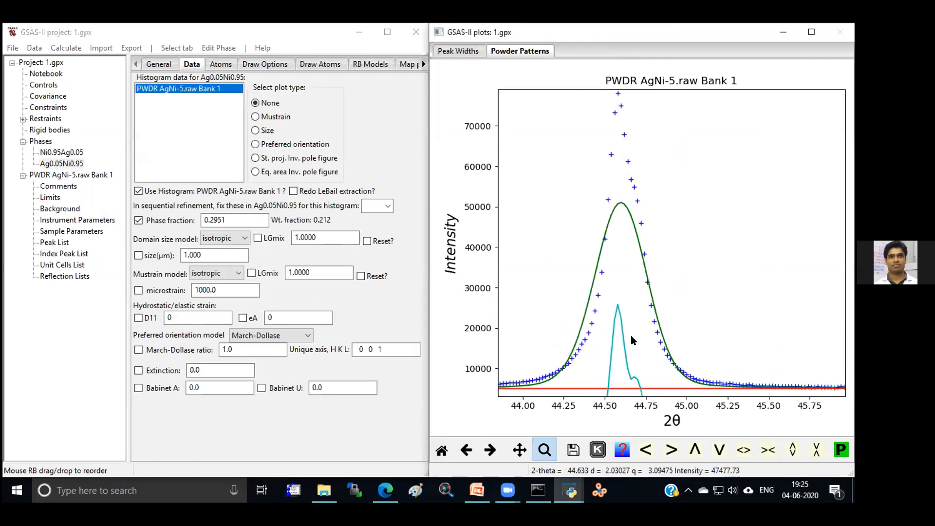
click(443, 454)
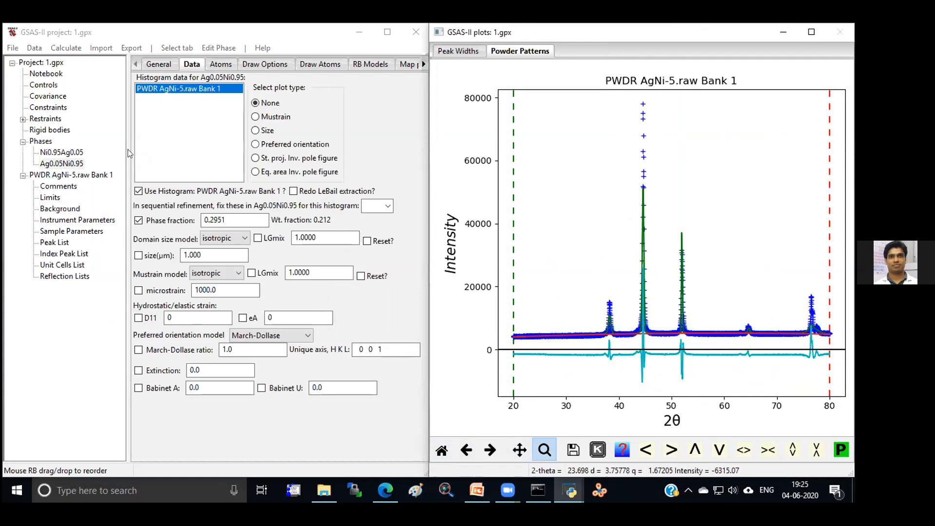
Step: Exclude the phase fraction of Ag0.05Ni0.95 from the refinement
click(169, 70)
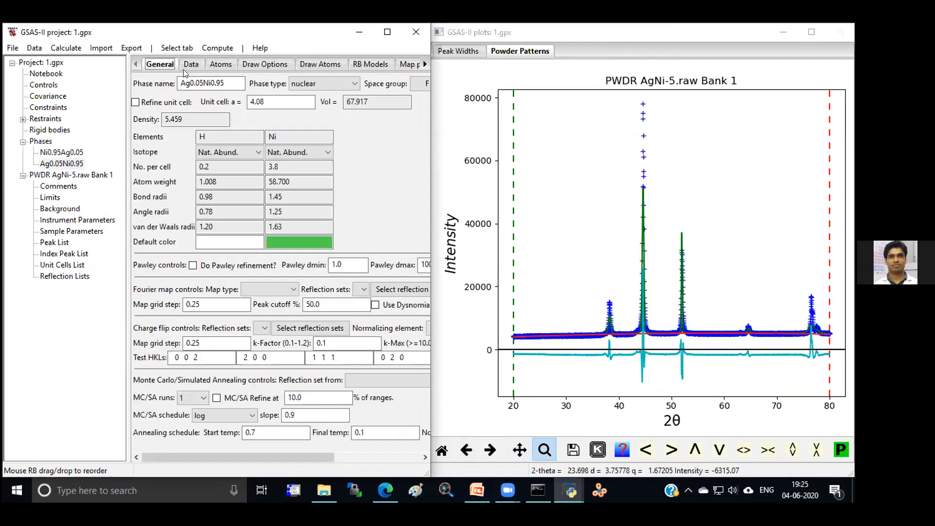
click(187, 65)
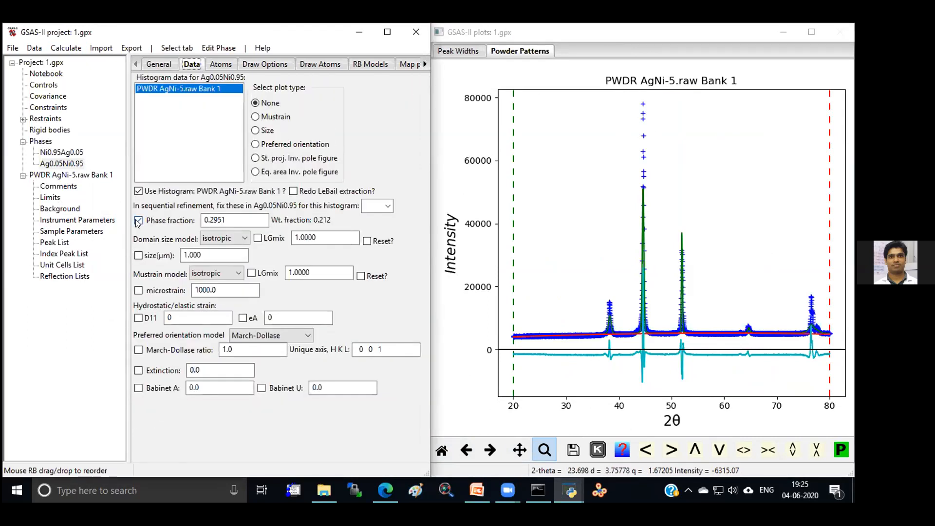
click(139, 221)
Step: Refine the instrument parameters I(L2)/I(L1), Zero and Polariz. with the phase fraction fixed, and load the result
click(68, 218)
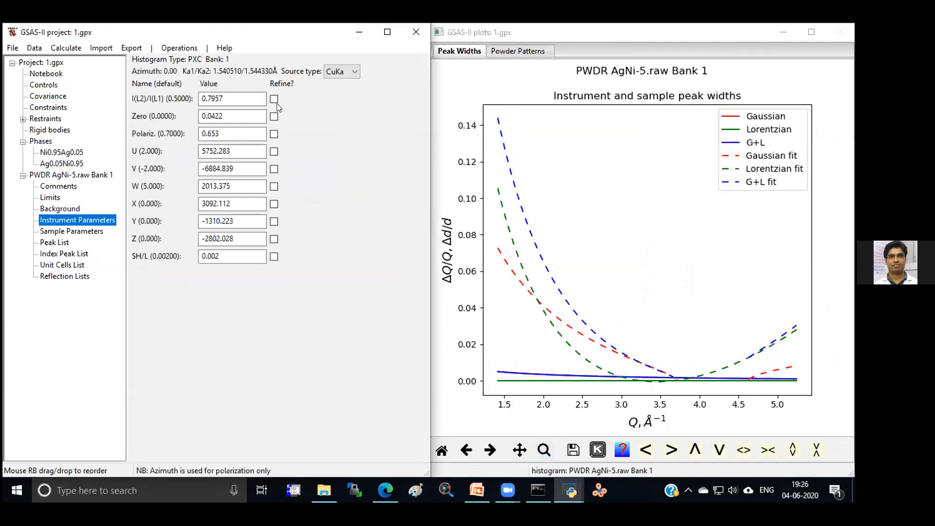
click(274, 99)
click(273, 116)
click(274, 134)
click(66, 48)
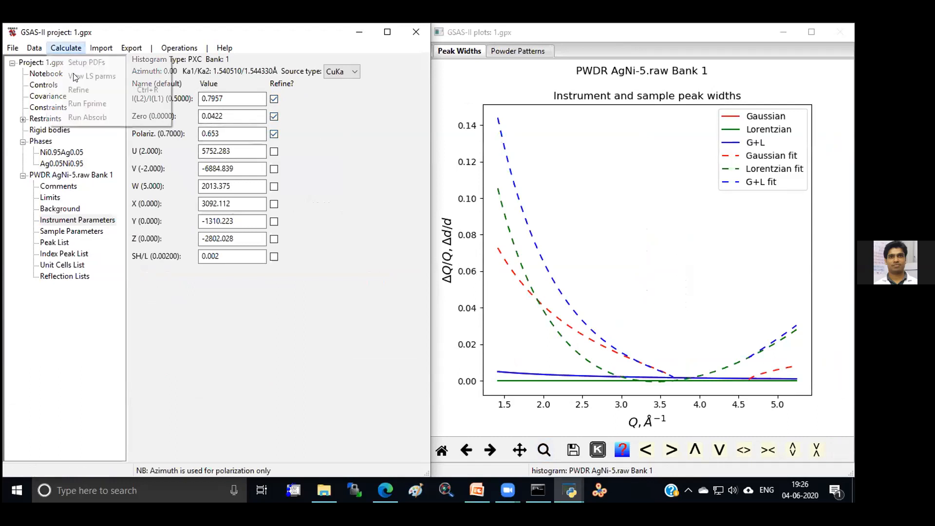
click(81, 90)
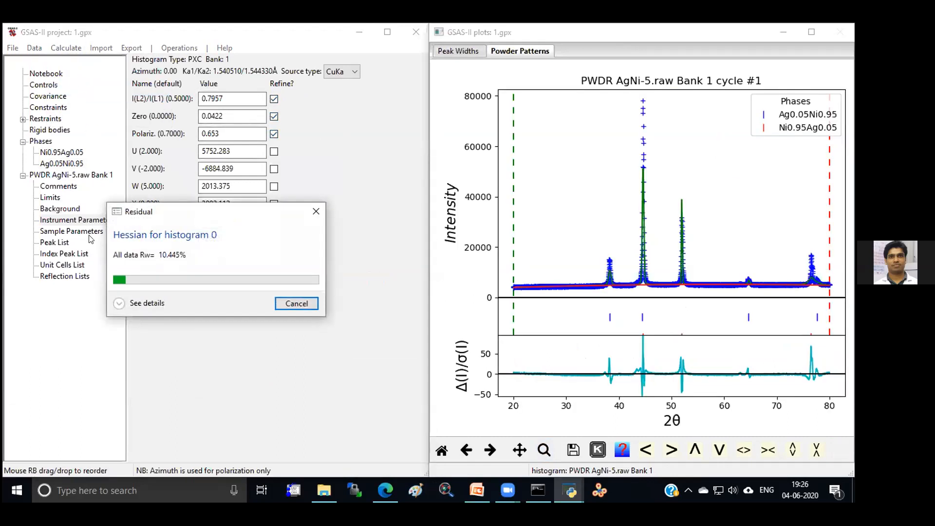
click(238, 269)
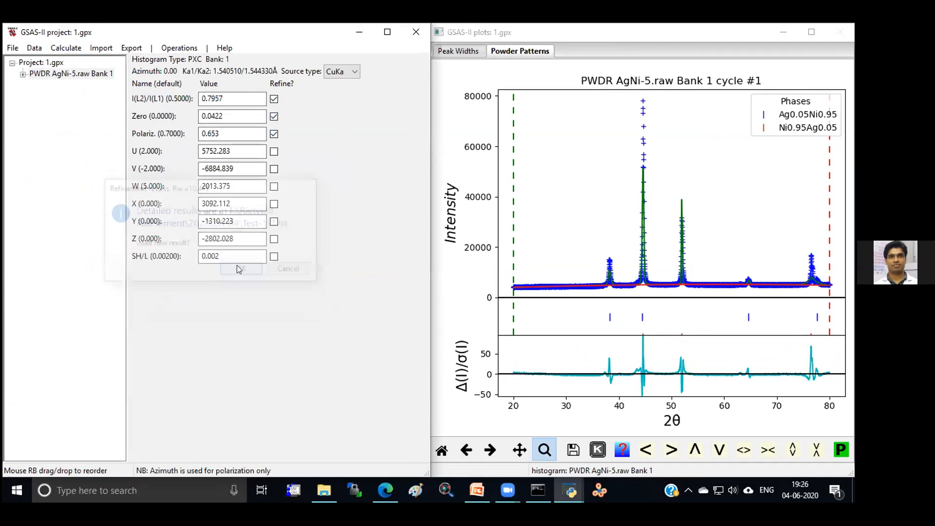
Step: Refine only U, V and W instead of I(L2)/I(L1), Zero and Polariz., running it twice and loading each result
click(274, 117)
click(274, 99)
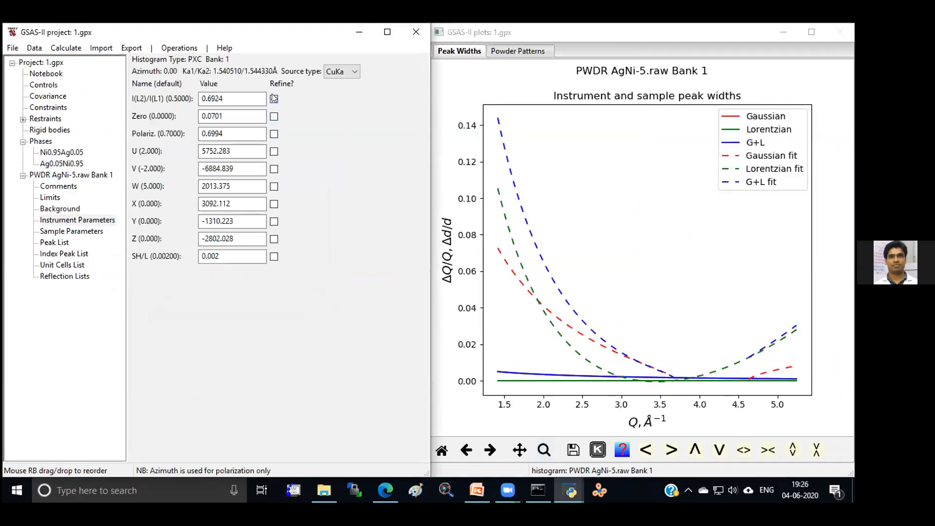
click(274, 169)
click(273, 186)
click(66, 48)
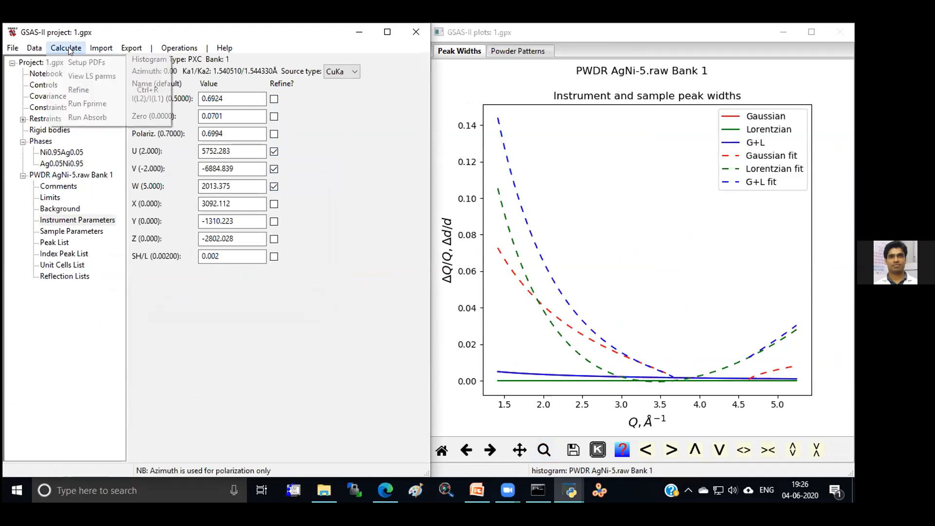
click(77, 89)
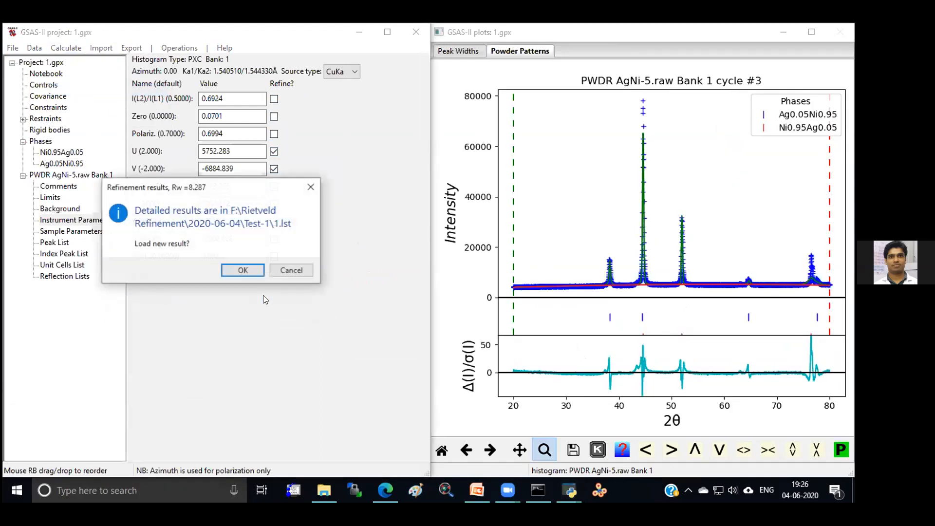
click(252, 272)
click(66, 48)
click(85, 87)
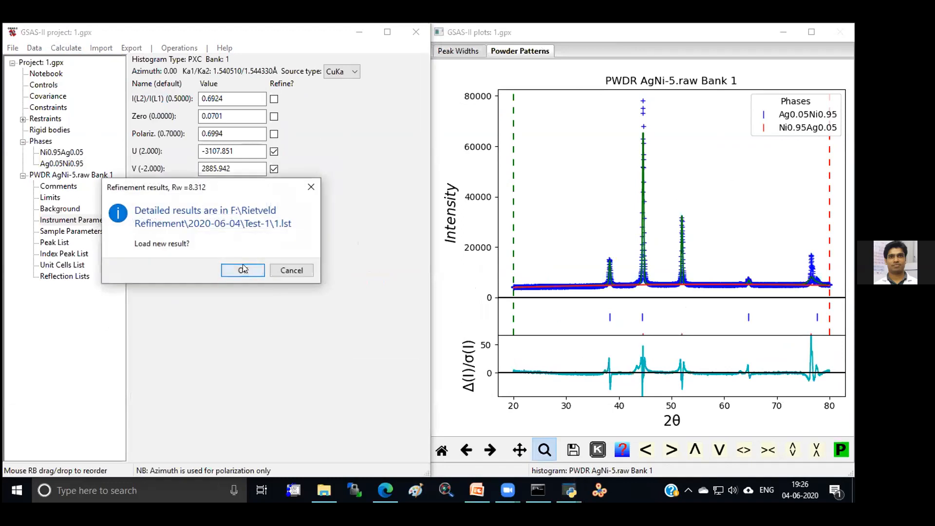
click(242, 265)
Step: Refine the instrument parameters X, Y and Z instead of U, V and W, and load the result
click(274, 169)
click(274, 151)
click(273, 186)
click(274, 203)
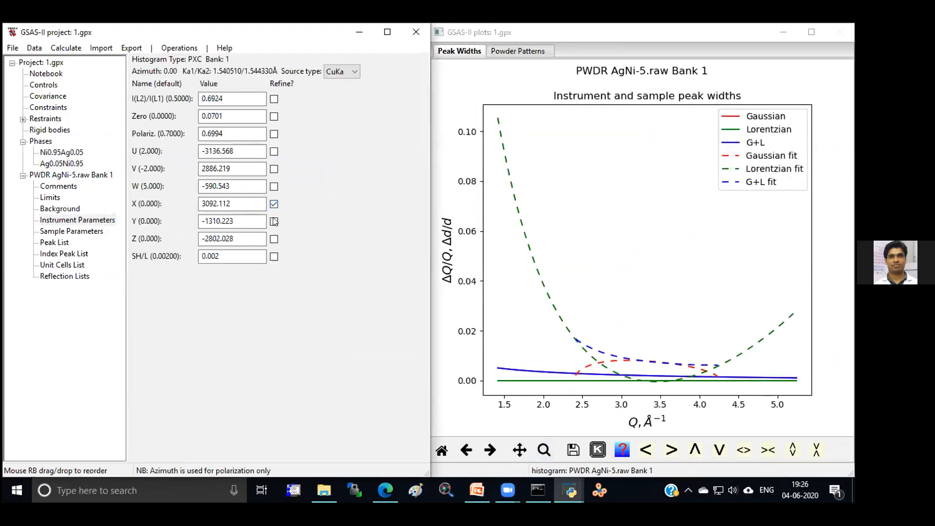
click(65, 48)
click(89, 90)
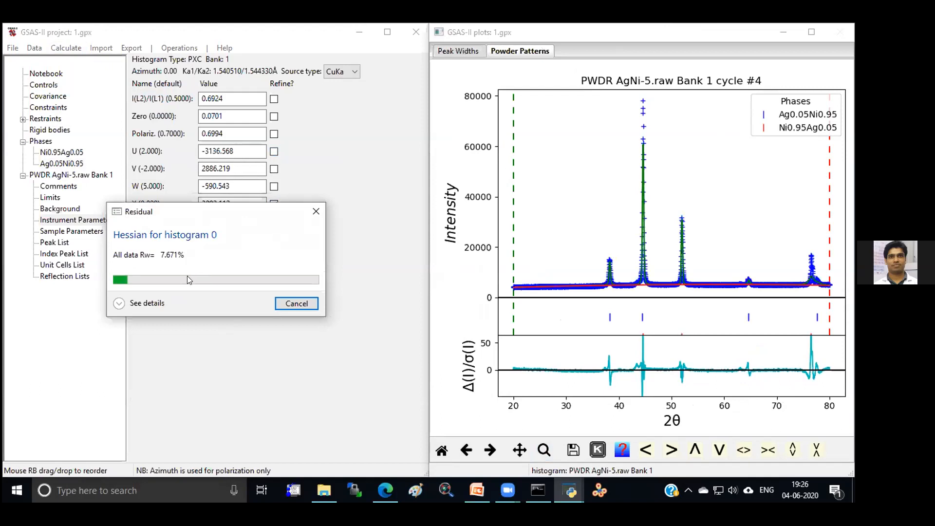
click(241, 269)
Step: Repeat the X, Y and Z refinement, load the result, and exclude Y and Z from further refinement
click(66, 47)
click(85, 90)
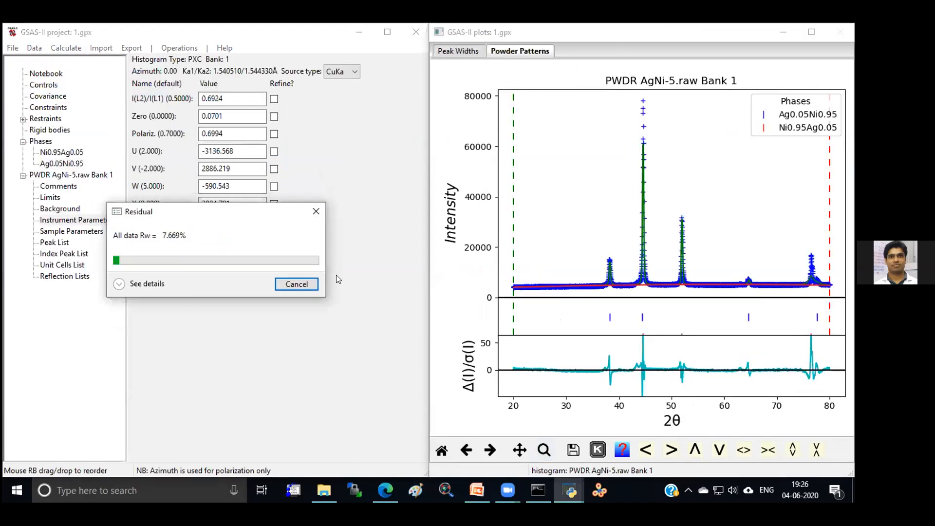
click(242, 268)
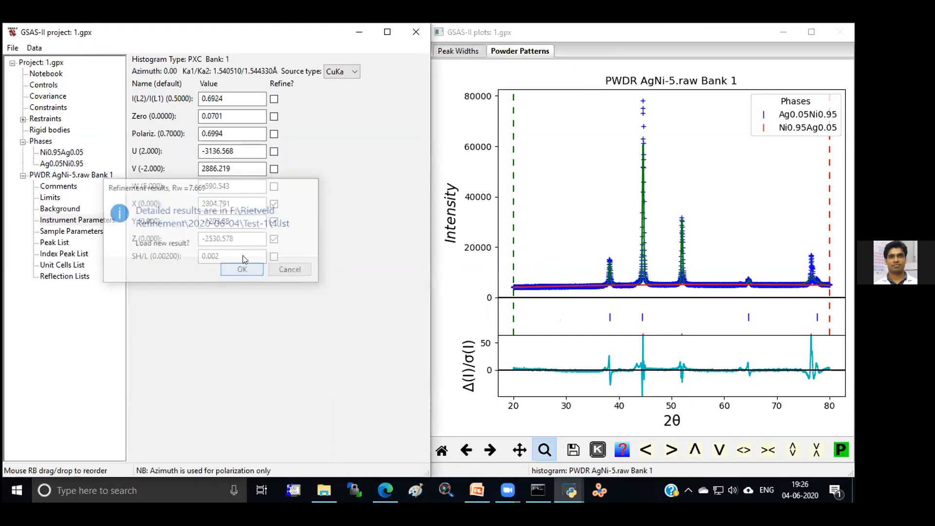
click(274, 221)
click(275, 239)
Step: Check the covariance matrix, and examine the powder pattern fit around the 2θ 44.6 peak and the shoulders near 43.4 and 37.4
click(50, 97)
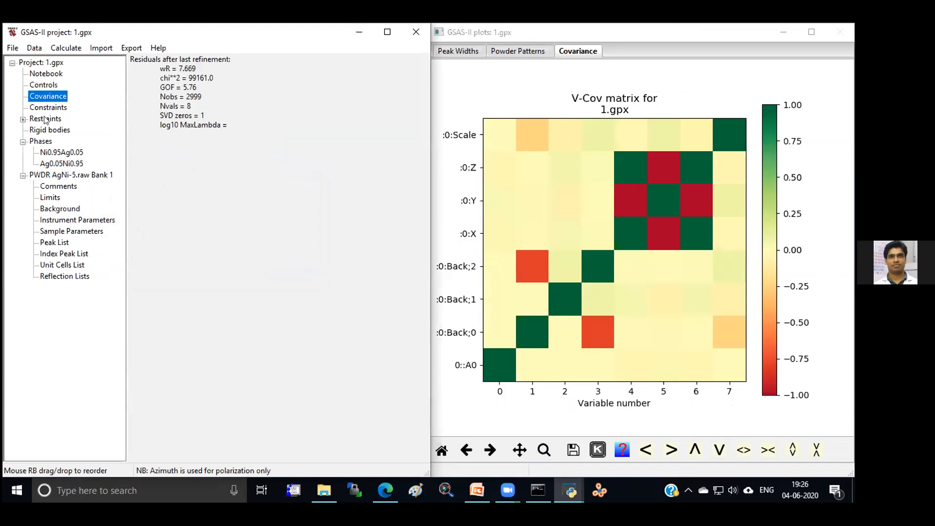
click(57, 152)
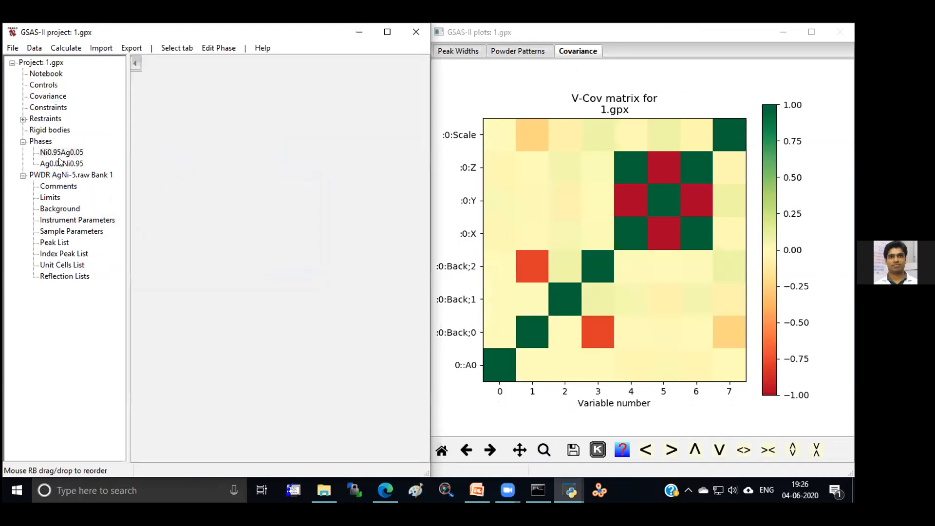
click(517, 51)
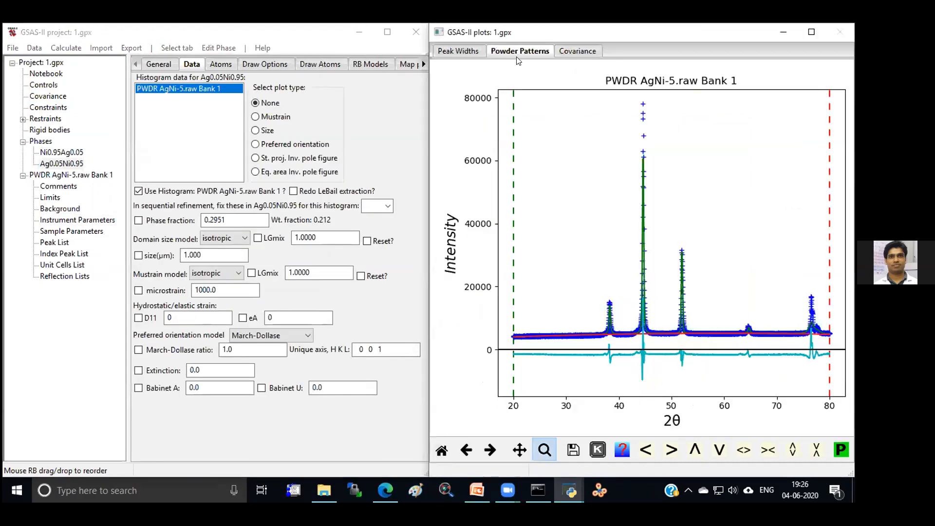
drag(630, 99, 659, 344)
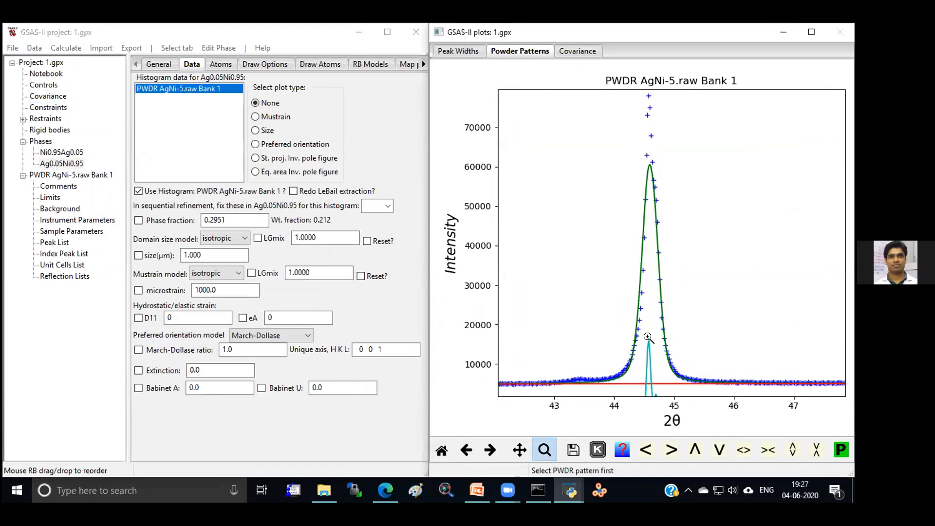
drag(561, 371, 592, 388)
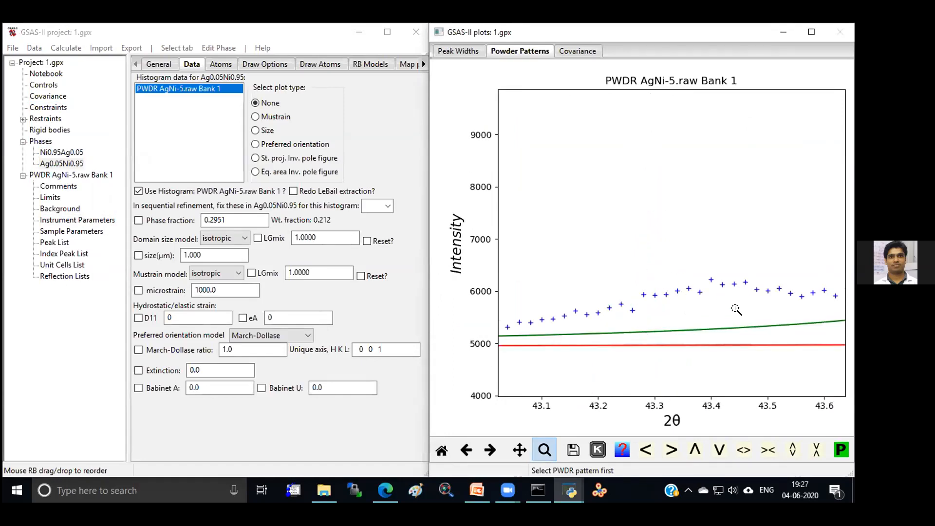
click(442, 450)
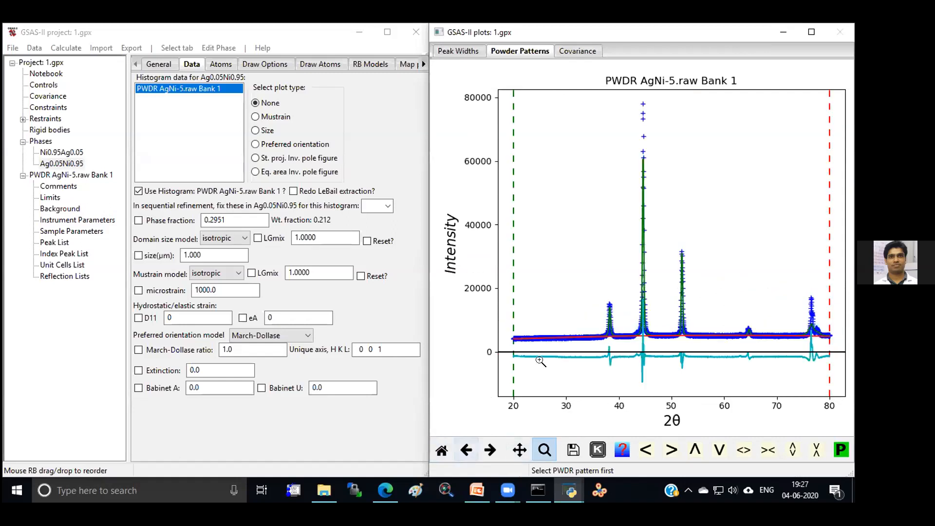
drag(596, 328, 613, 346)
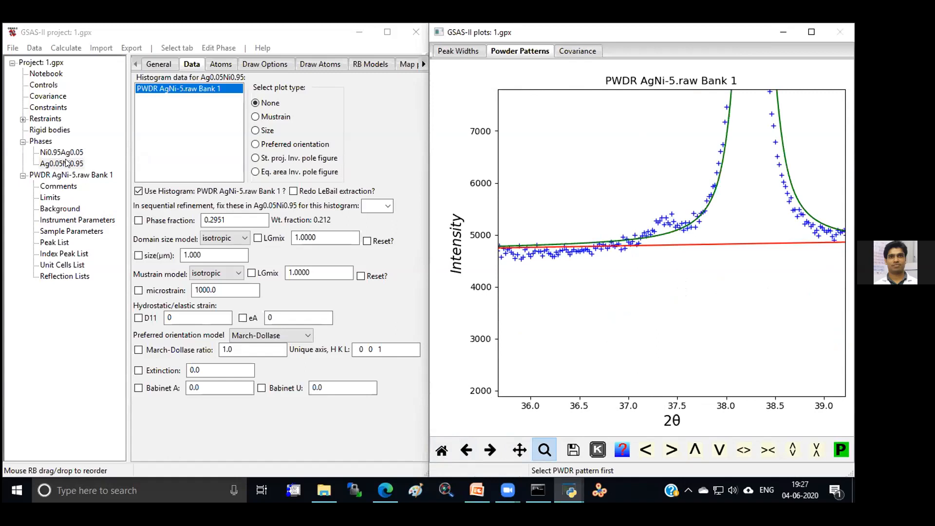
Step: Import Ag.cif as a new phase named Ag and link it to the AgNi-5.raw histogram
click(104, 51)
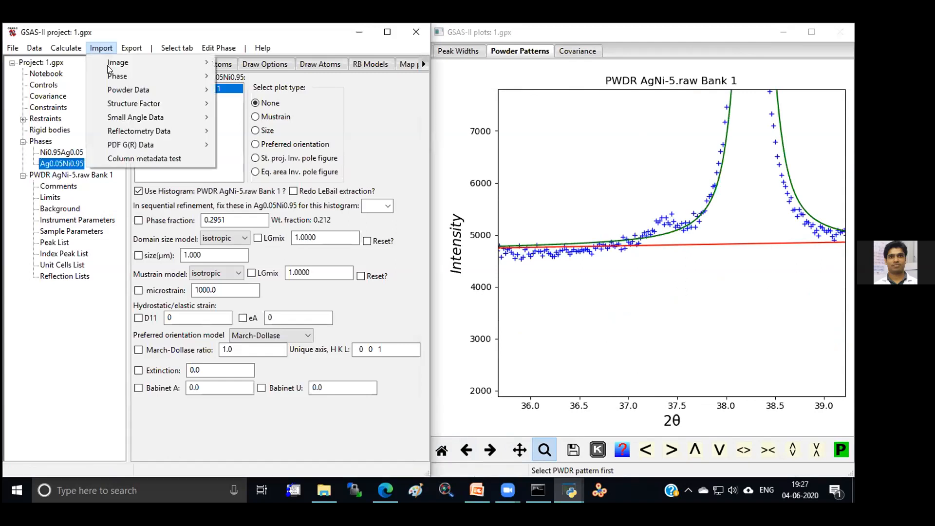
mouse_move(115, 79)
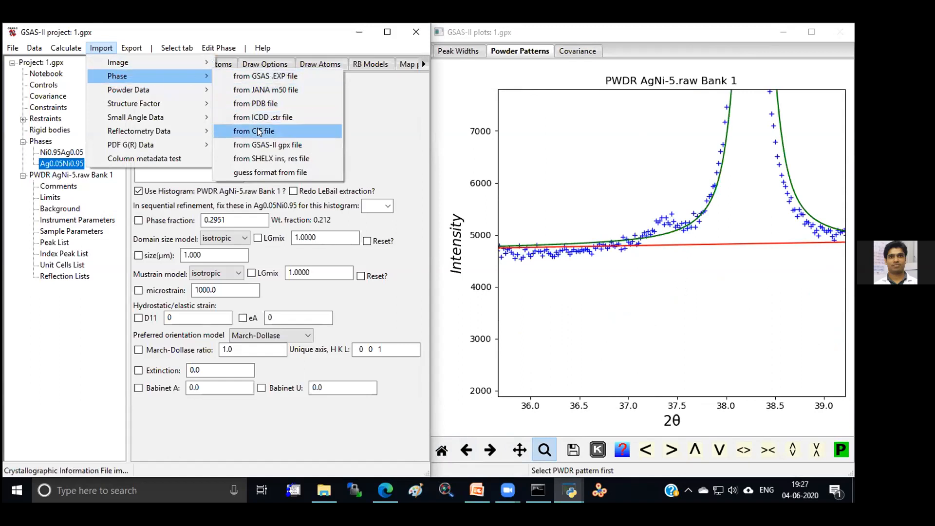
click(258, 131)
click(180, 142)
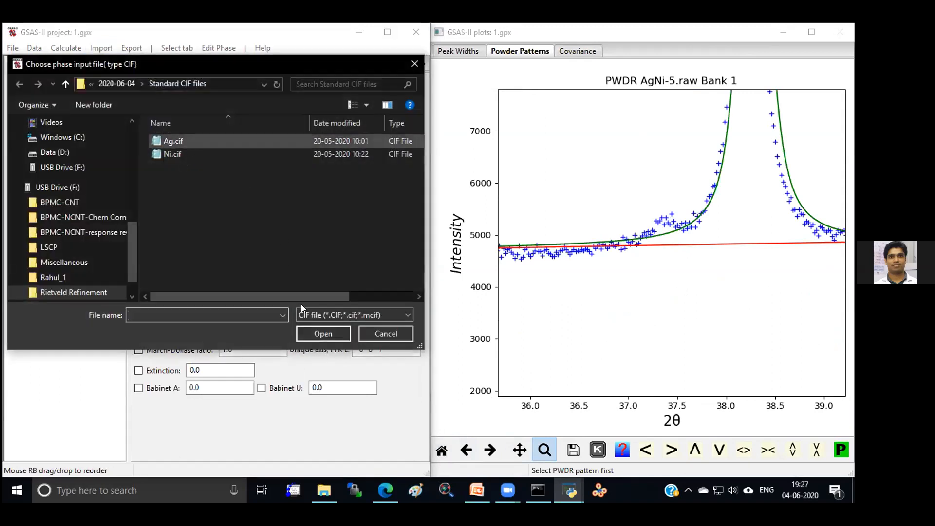
click(314, 333)
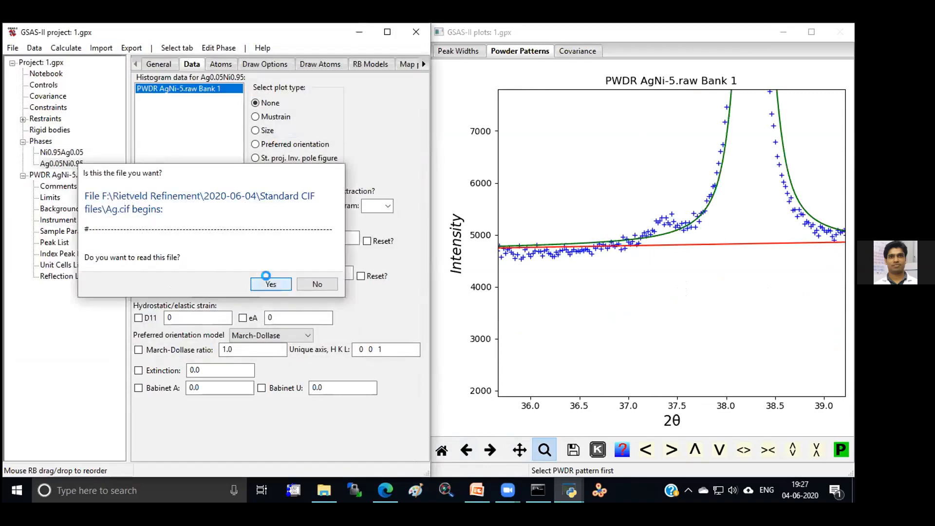
click(267, 285)
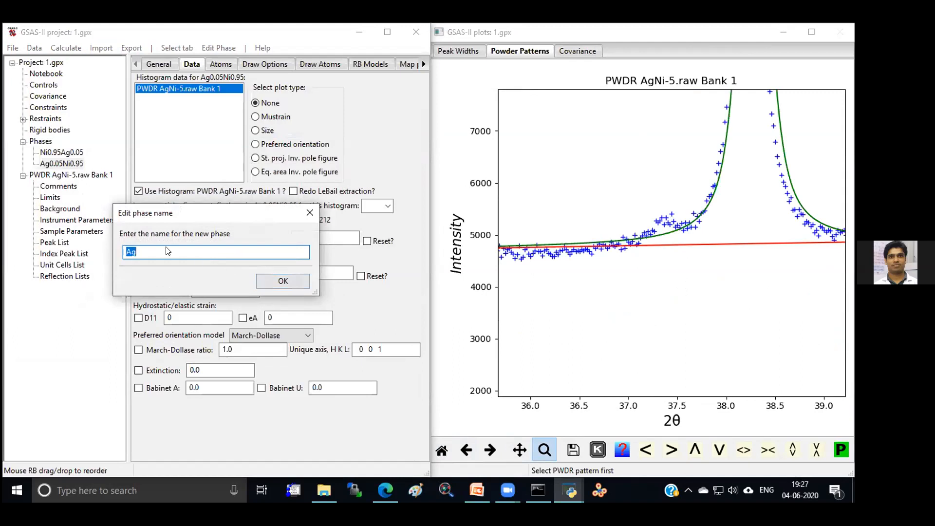
click(265, 280)
key(Return)
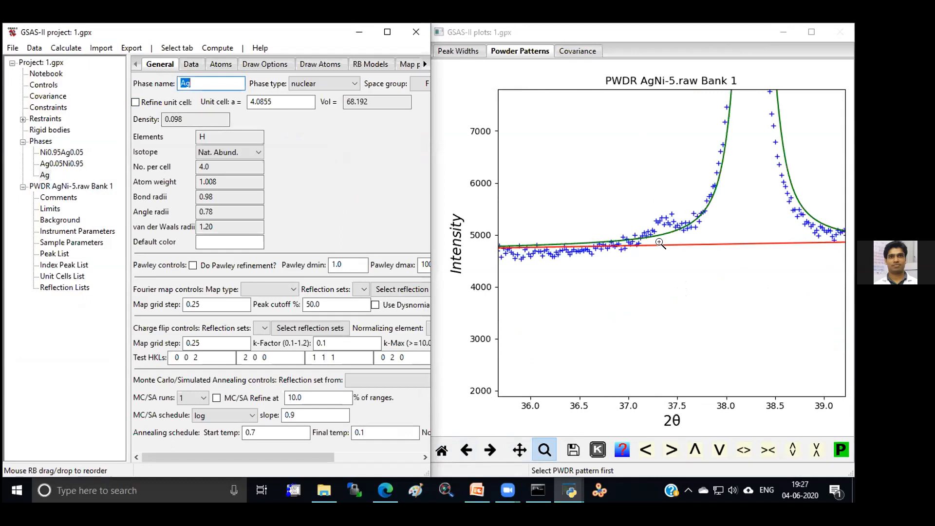
Step: Set the Ag phase's unit cell parameter a to 4.17 and check its atom list
key(Tab)
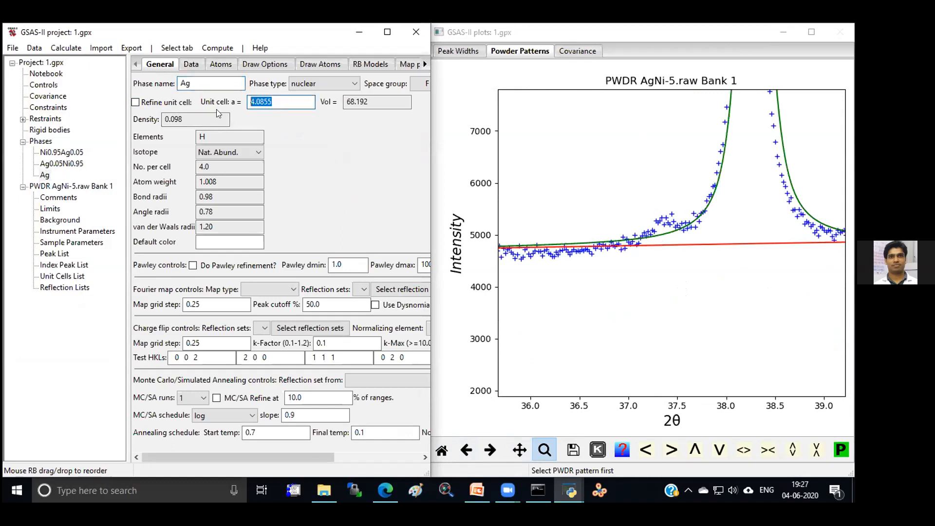
text(4.17)
click(221, 64)
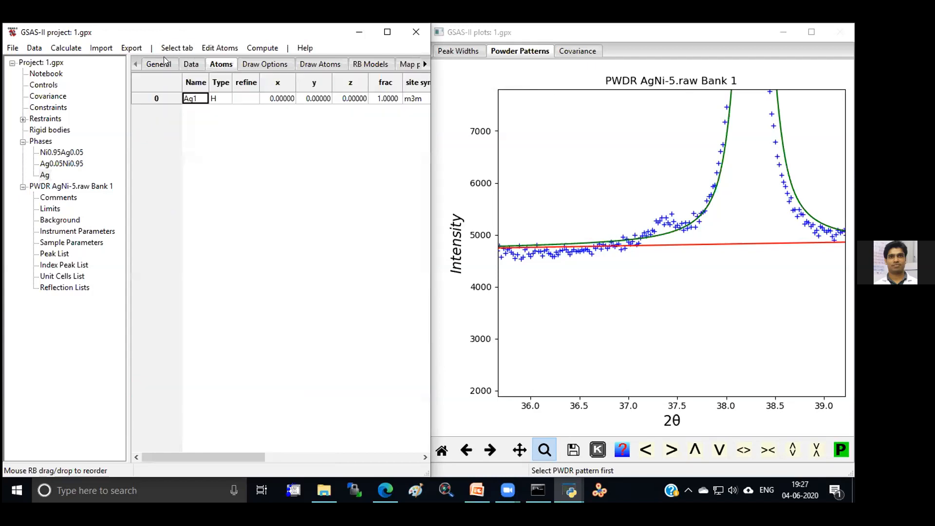
click(159, 64)
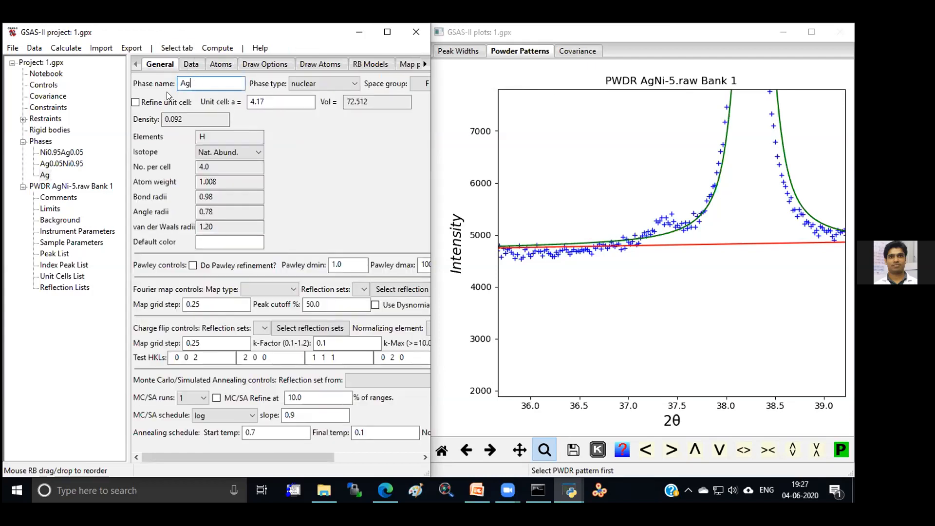
Step: Run the refinement twice with the Ag phase included, loading each result
click(65, 48)
click(76, 90)
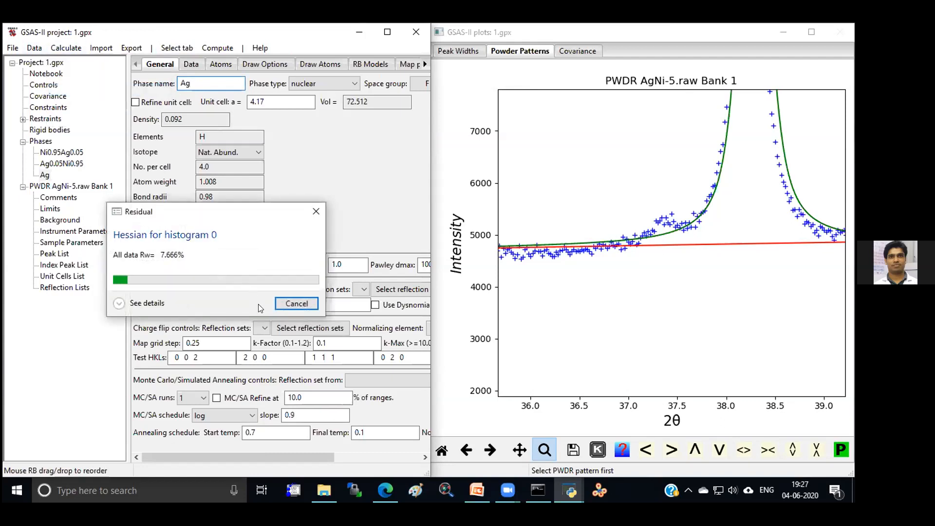
click(247, 266)
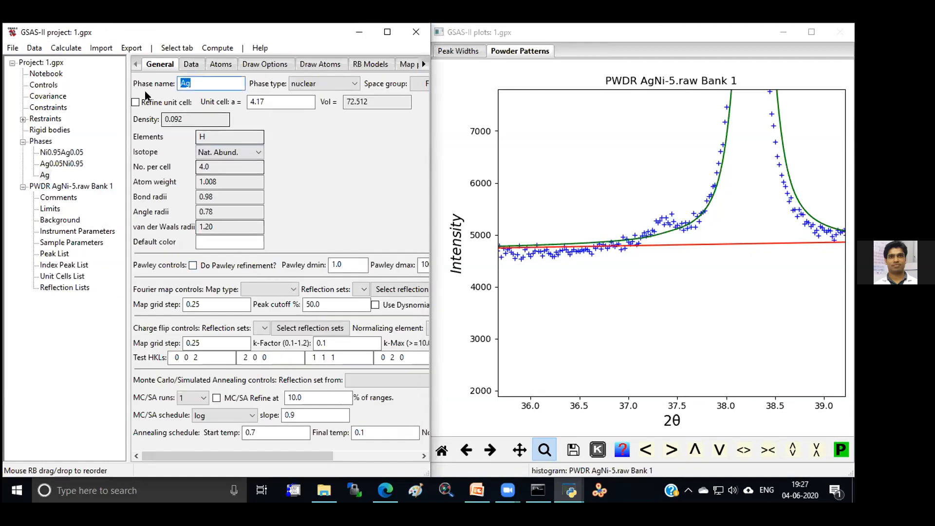
drag(189, 82, 160, 99)
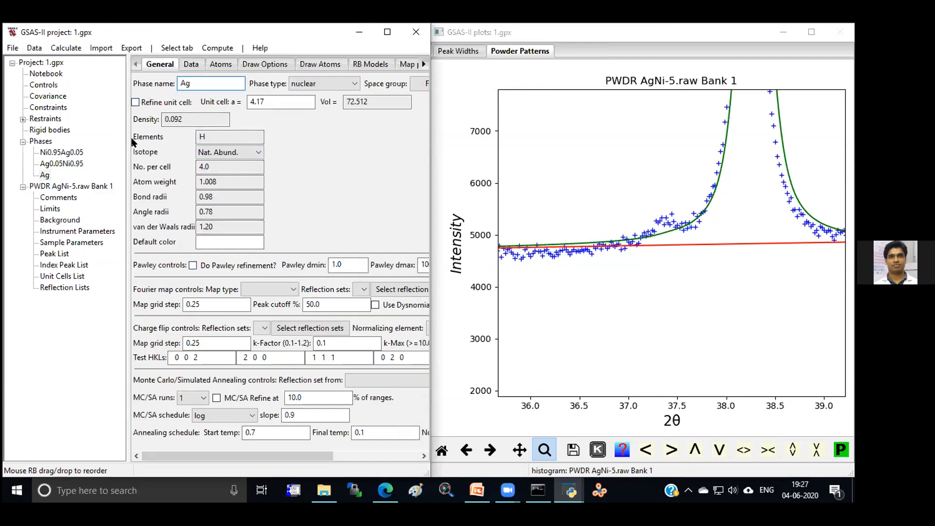
click(66, 48)
click(87, 88)
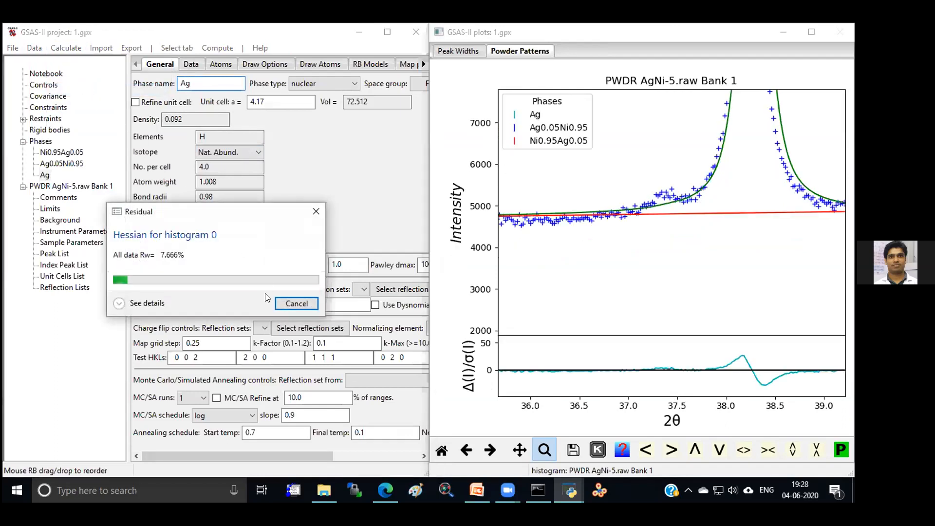
click(243, 269)
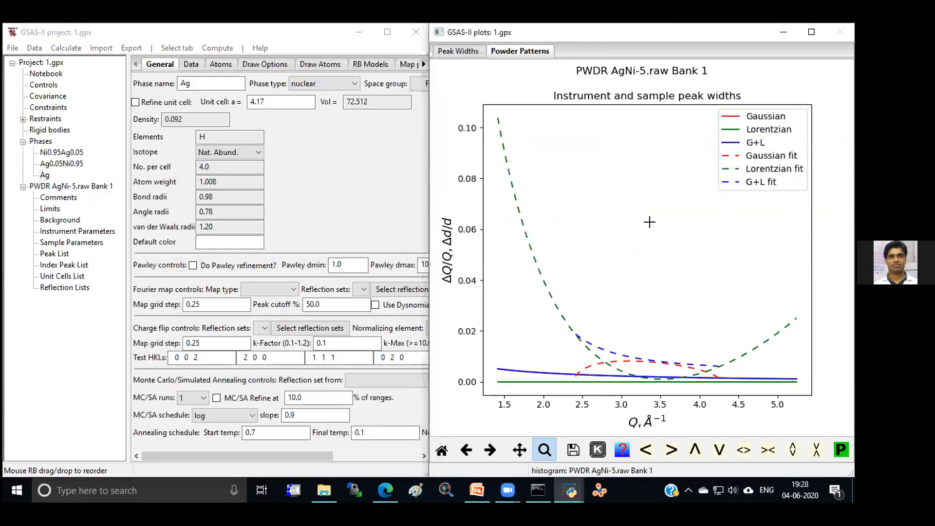
Step: Examine the Ag reflection markers on the AgNi-5.raw pattern and the fit of the shoulder near 2θ 37.4
click(442, 449)
click(55, 187)
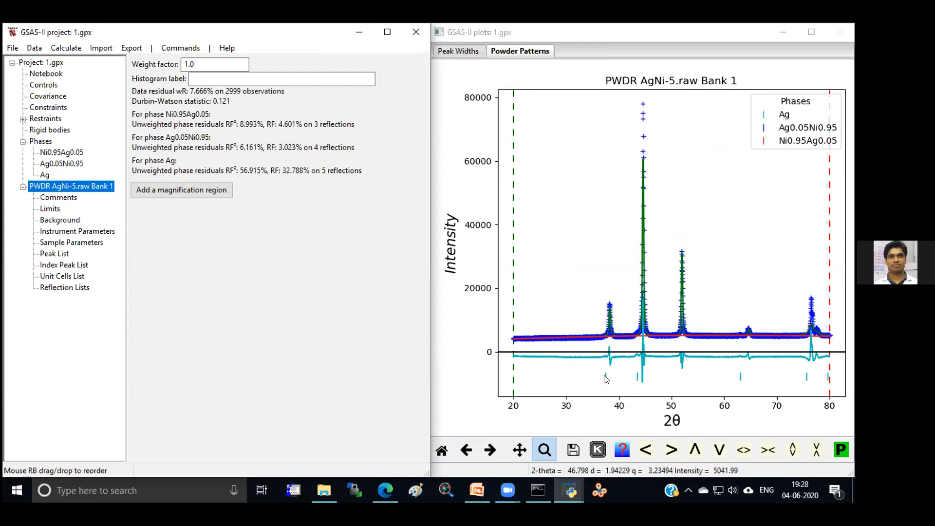
click(466, 450)
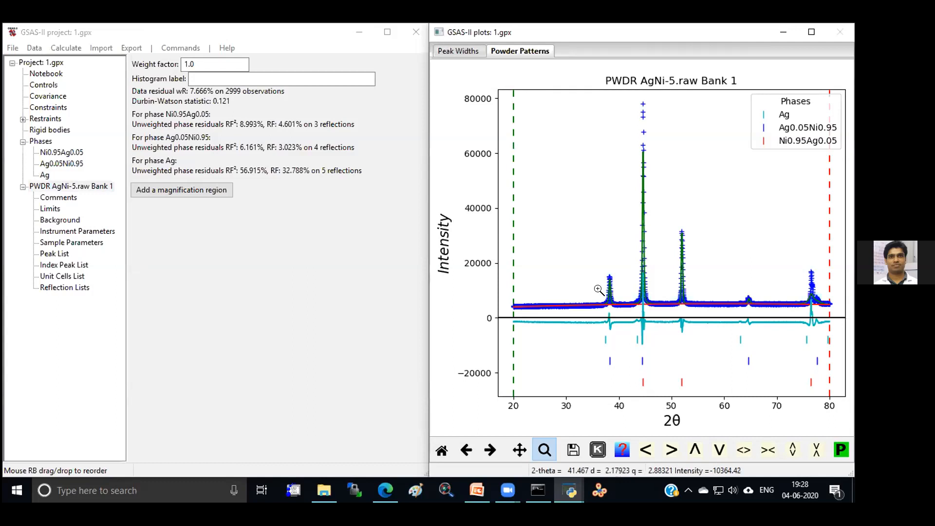
drag(593, 271, 622, 379)
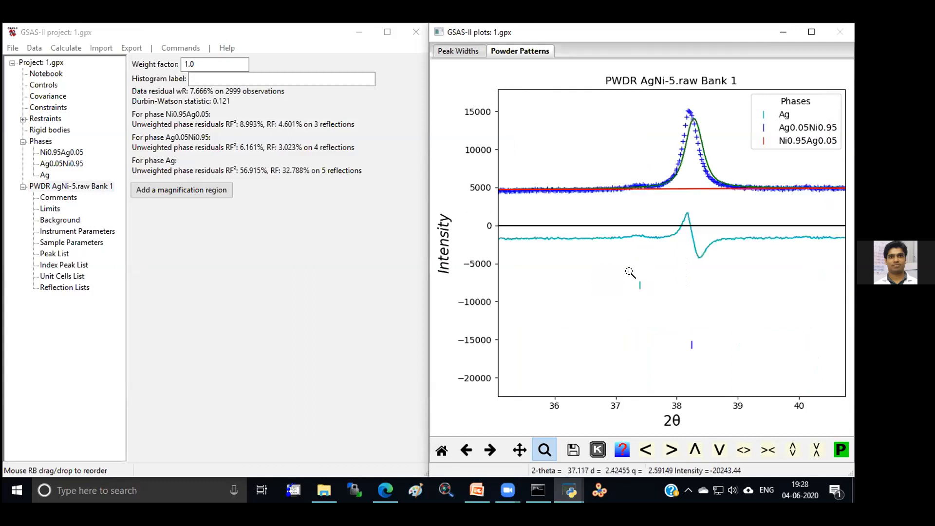
drag(620, 174, 664, 190)
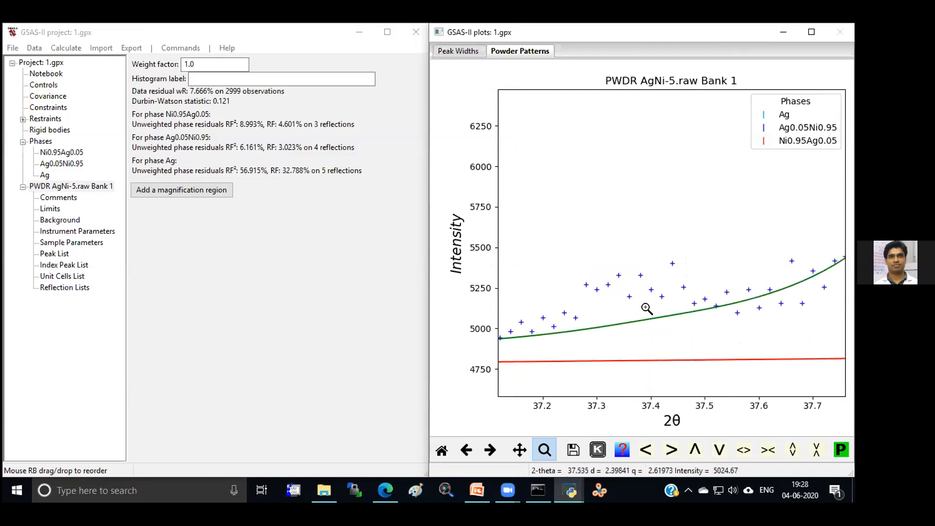
click(441, 450)
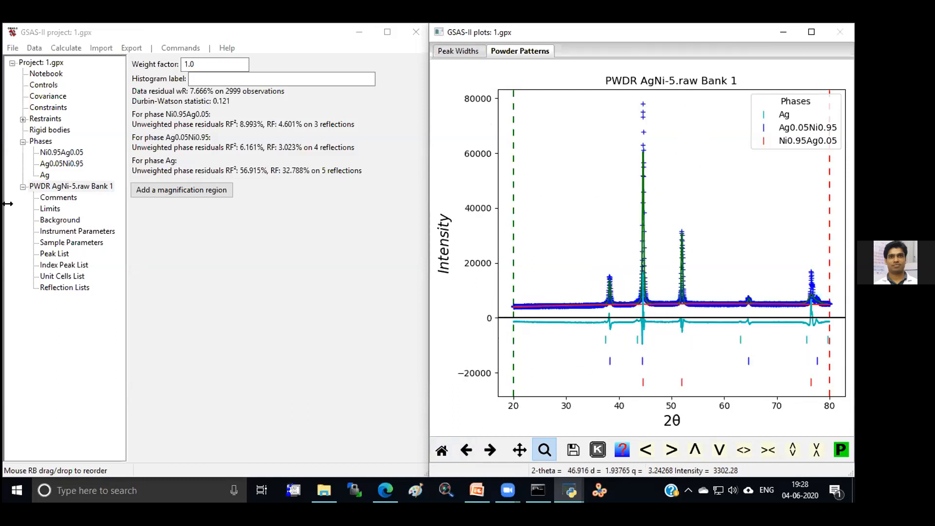
Step: Refine the phase fraction of the Ag phase, load the result, and inspect the fit near 2θ 37.4
click(45, 175)
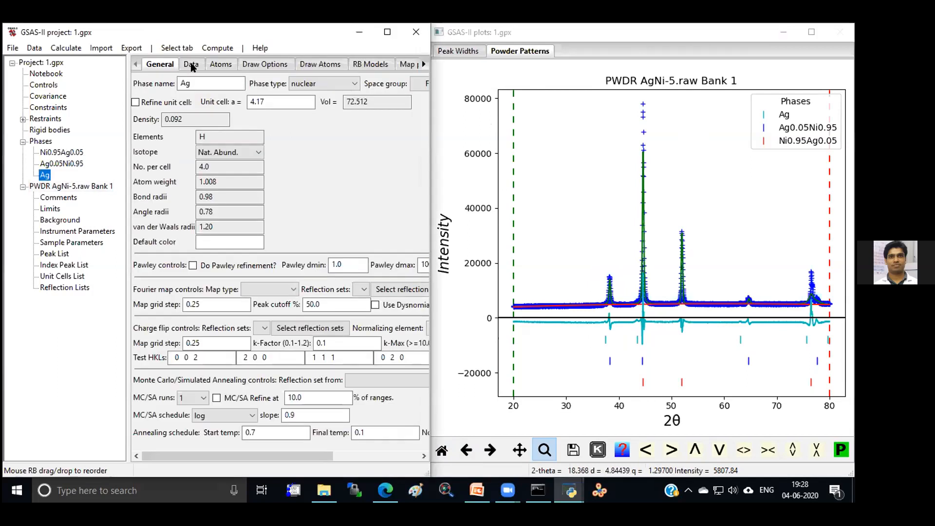
click(191, 64)
click(139, 221)
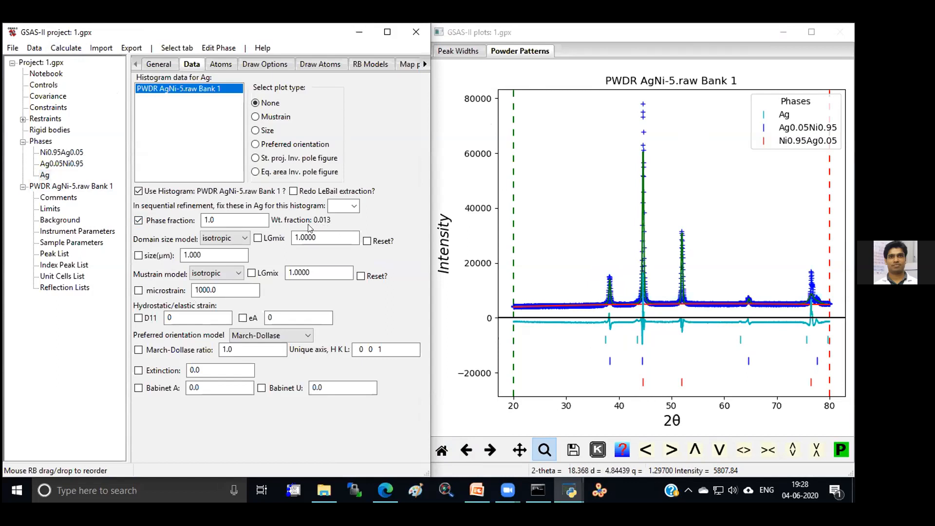
click(68, 49)
click(75, 89)
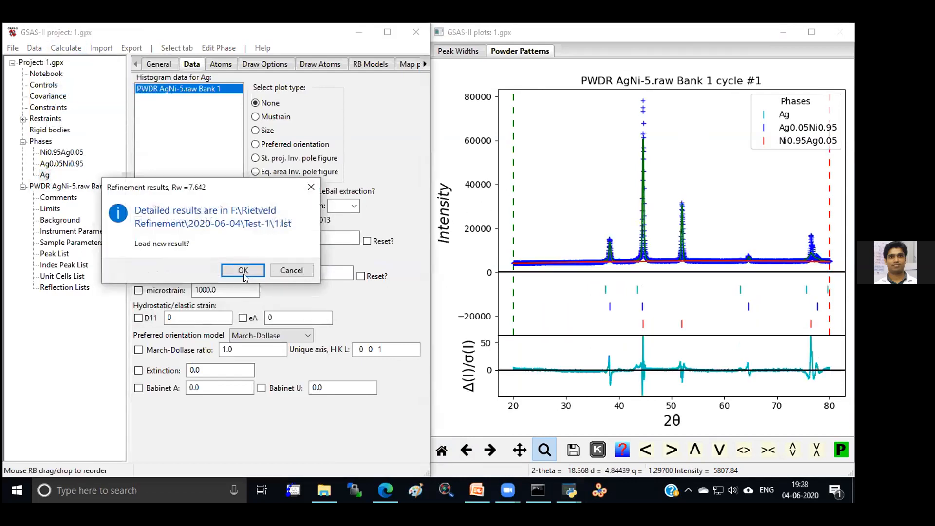
click(243, 271)
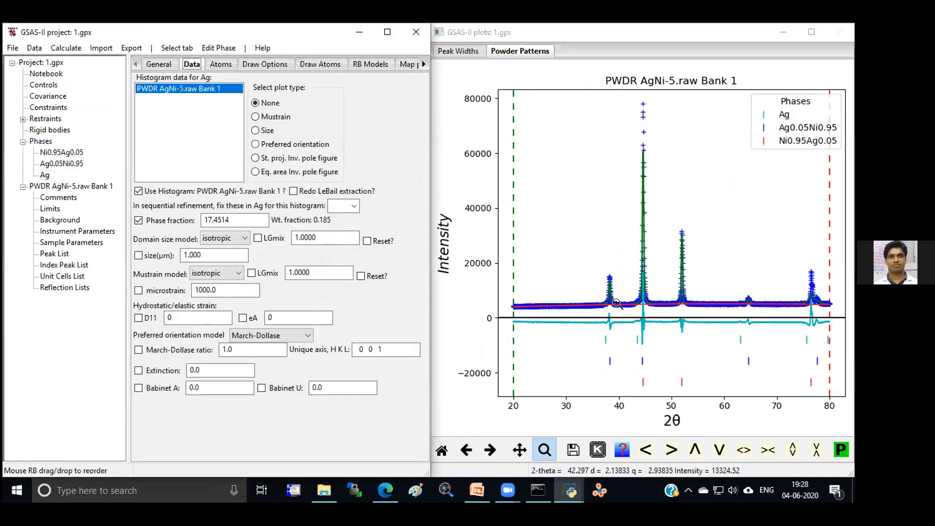
drag(596, 294, 618, 314)
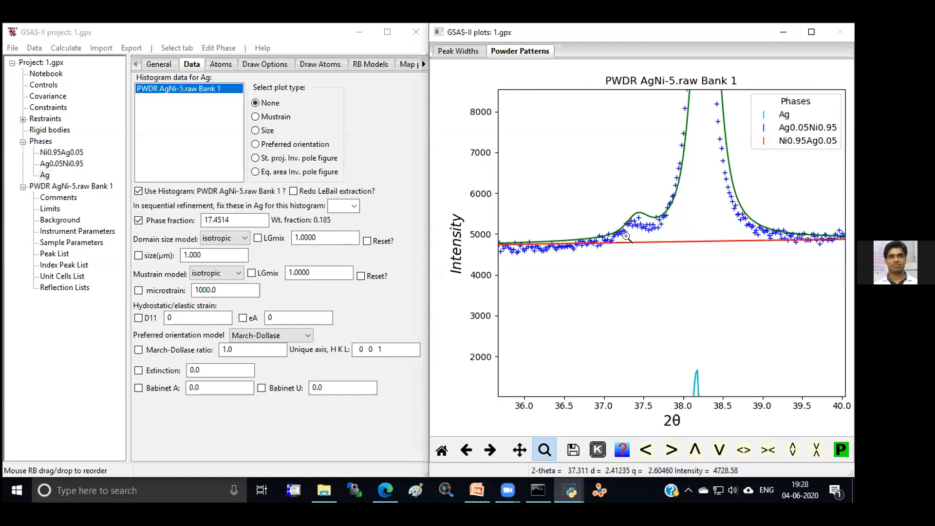
Step: Stop refining the Ag phase fraction, and refine the instrument parameters I(L2)/I(L1), Zero and Polariz., loading the result
click(441, 450)
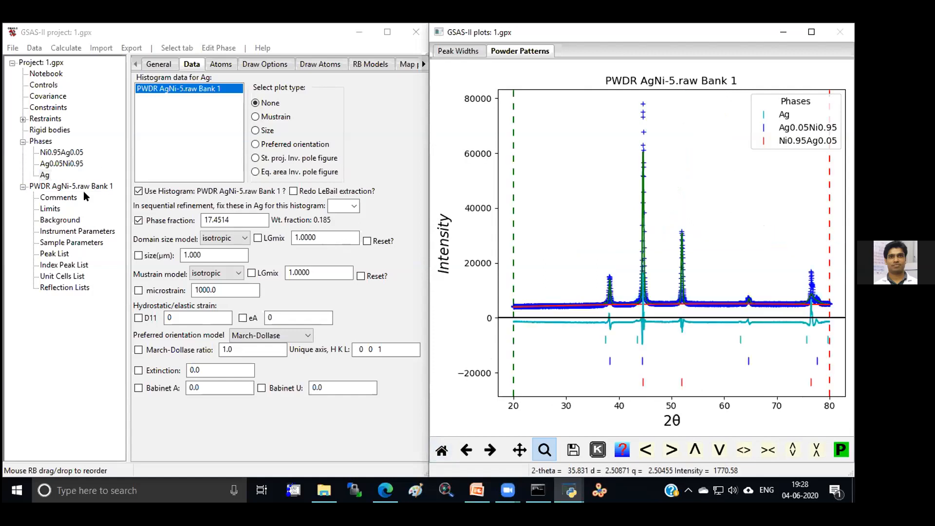
click(139, 221)
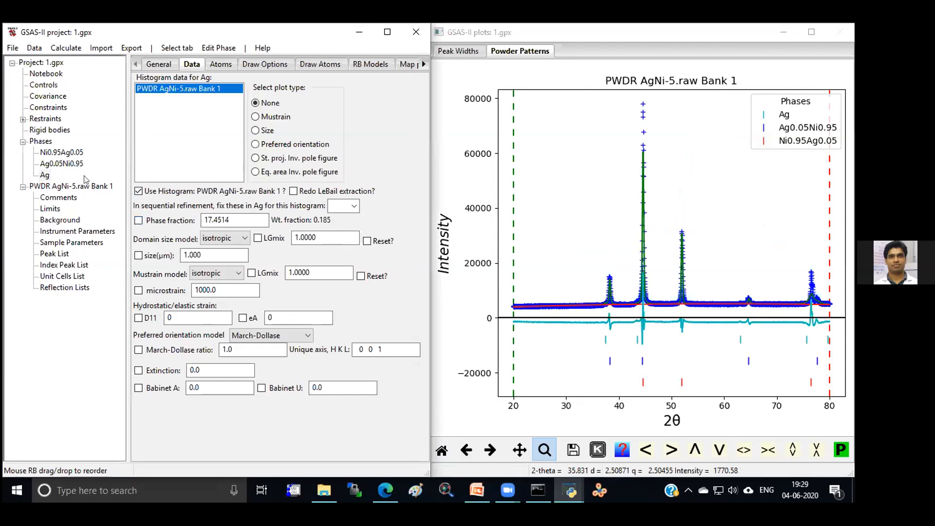
click(74, 232)
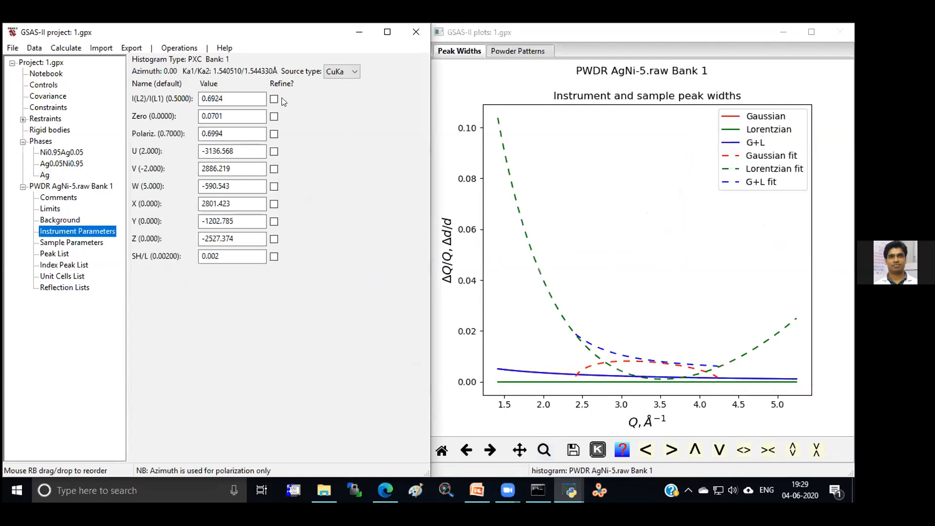
click(273, 99)
click(273, 117)
click(274, 134)
key(ctrl+r)
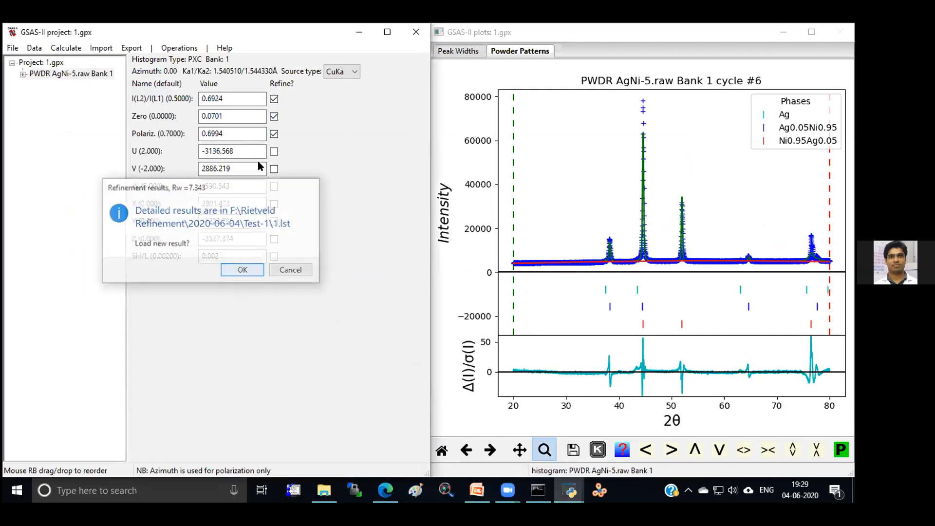
key(Return)
Step: Refine the instrument parameters U, V and W in place of I(L2)/I(L1), Zero and Polariz., and load the result
click(274, 134)
click(274, 117)
click(273, 99)
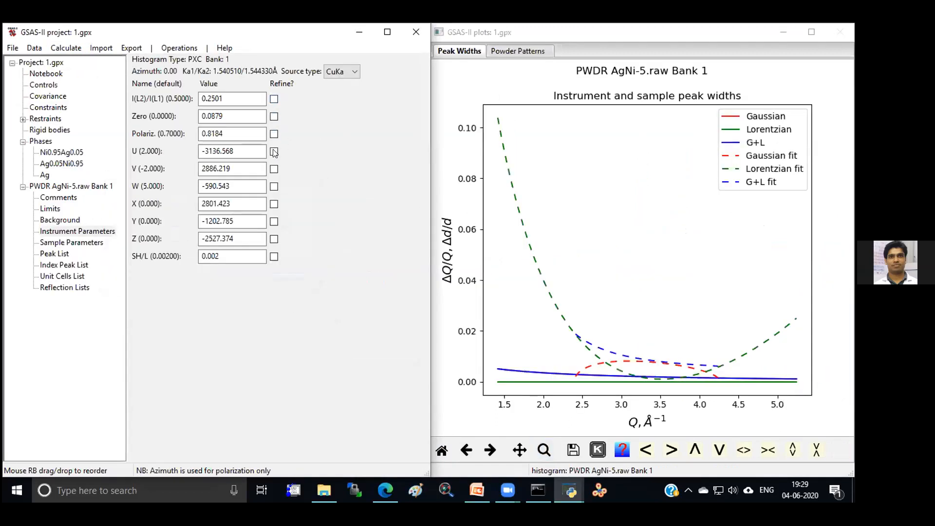
click(274, 186)
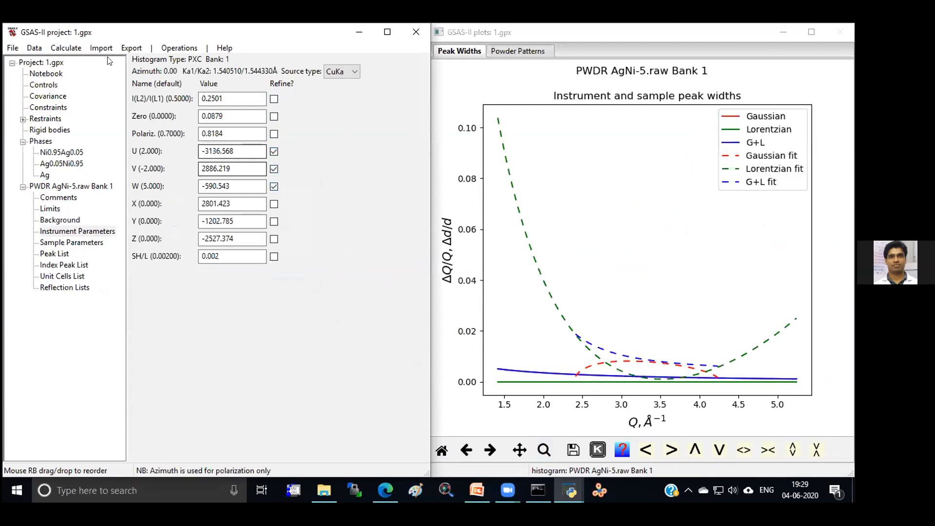
click(81, 49)
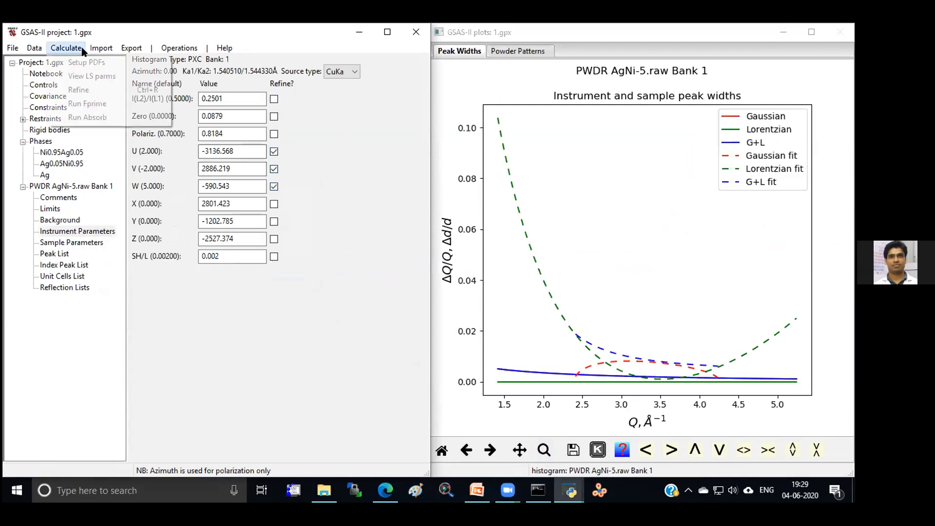
click(90, 90)
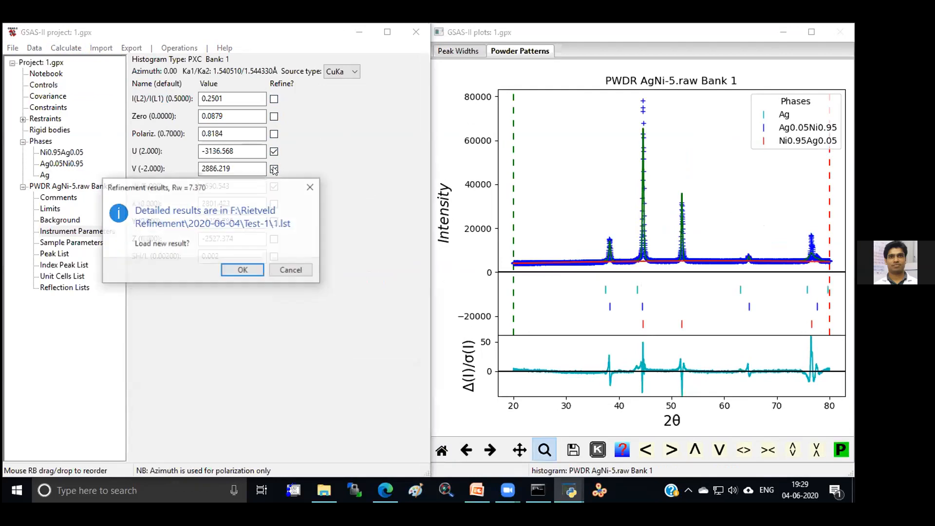
key(Return)
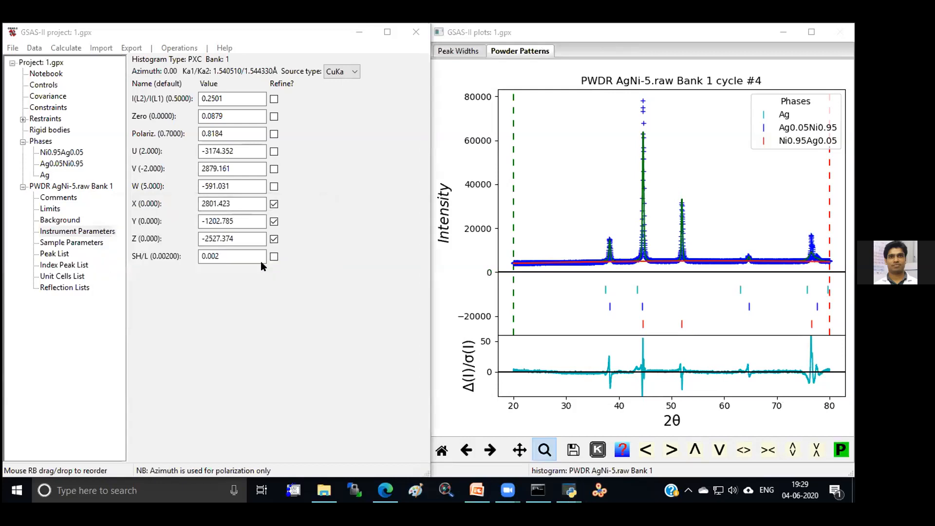
Step: Refine the instrument parameters X, Y and Z, load the result, and clear their refinement flags
click(243, 270)
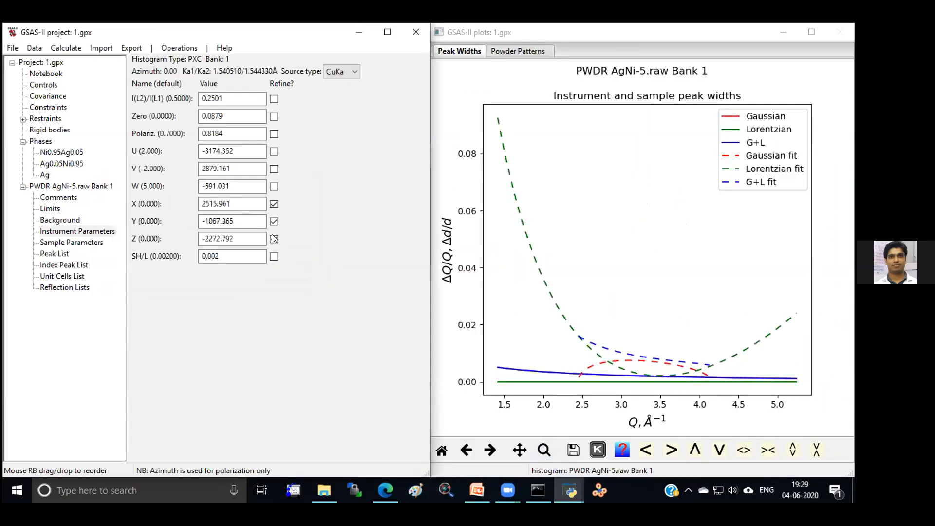
click(274, 203)
Step: Review the residuals of the last refinement and inspect the powder pattern fit near 2θ 38.2, 44.6 and the shoulder at 43.5
click(45, 175)
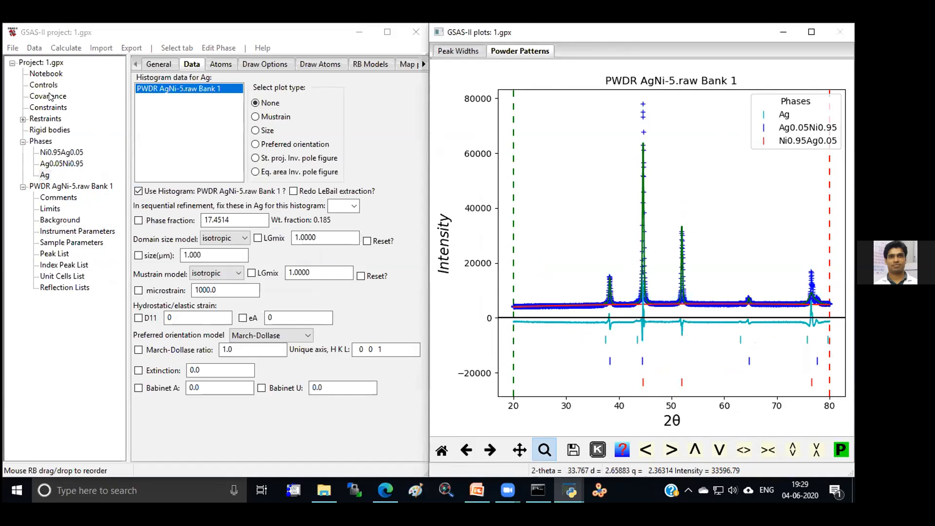
click(89, 96)
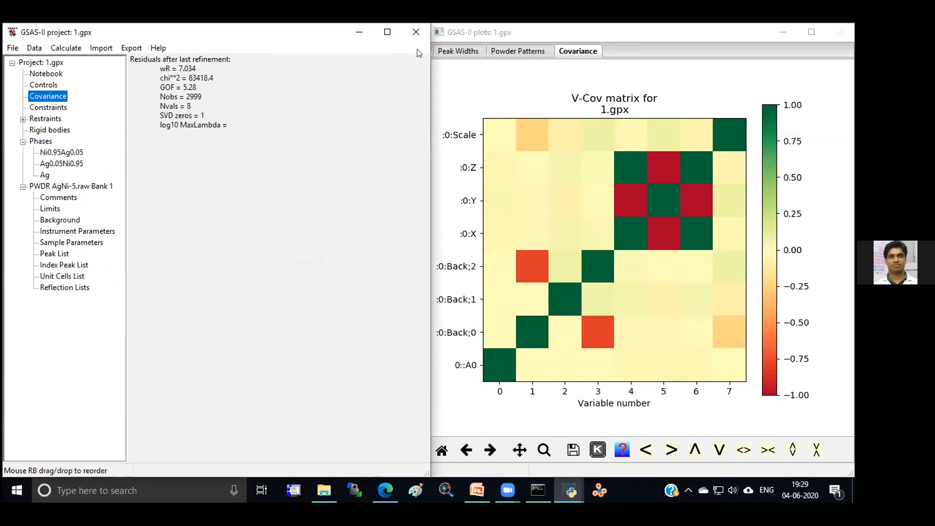
click(481, 49)
click(504, 49)
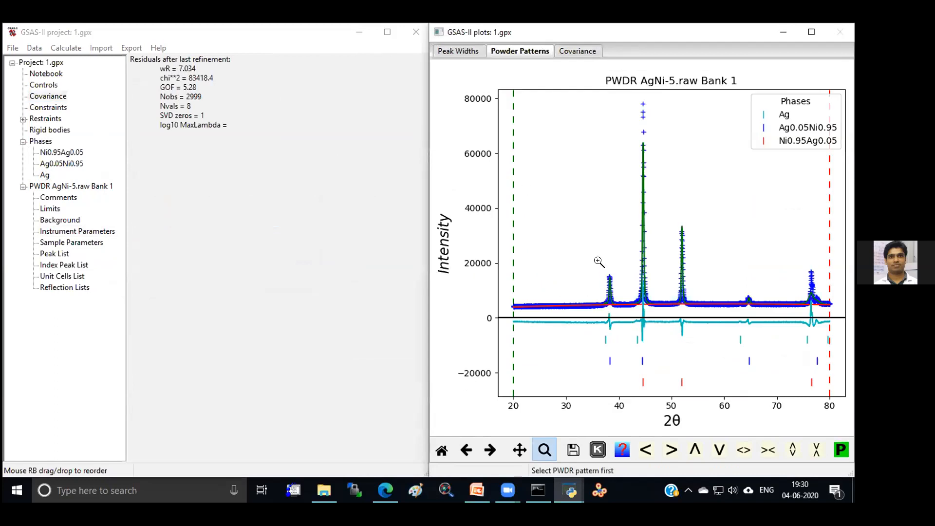
drag(594, 263, 617, 311)
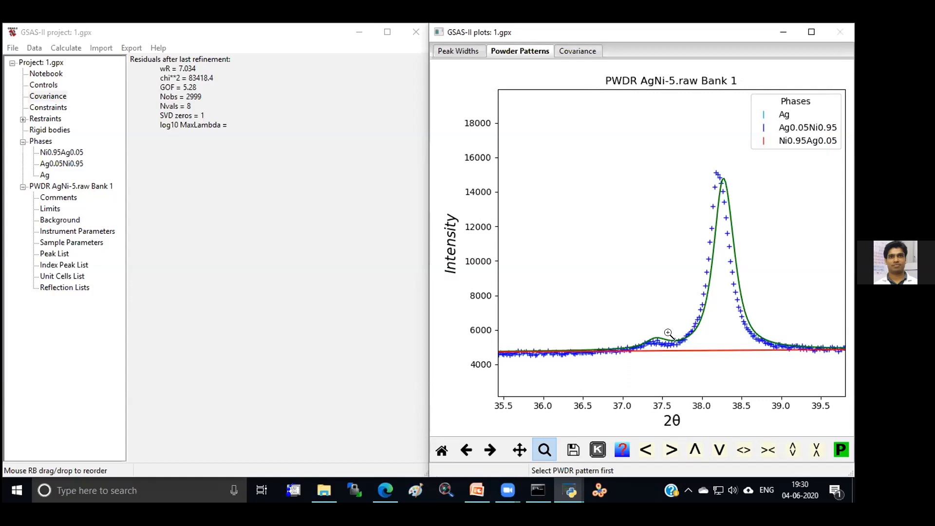
click(443, 449)
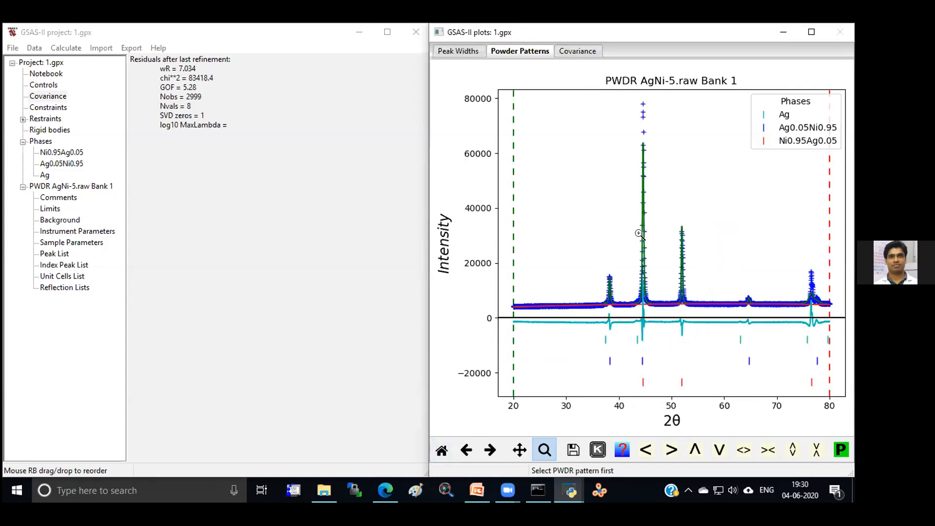
drag(637, 97, 655, 310)
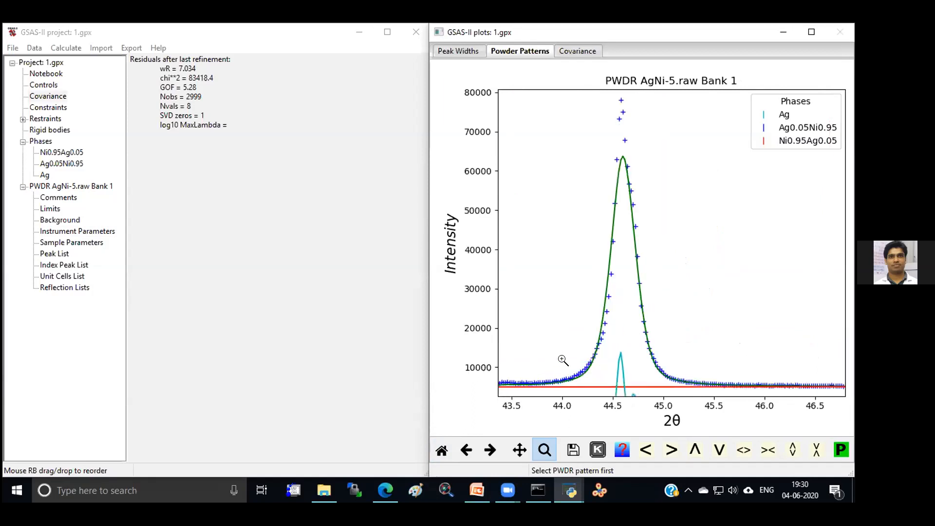
click(442, 451)
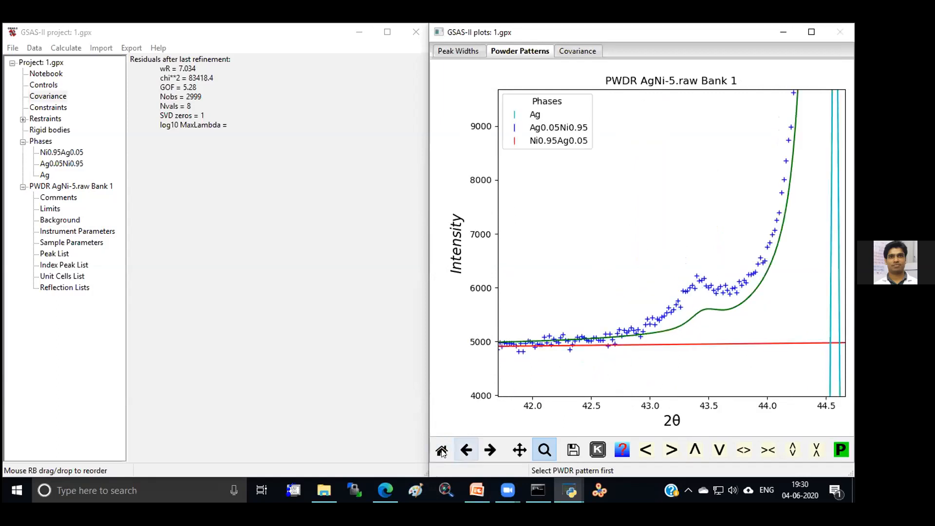
click(466, 450)
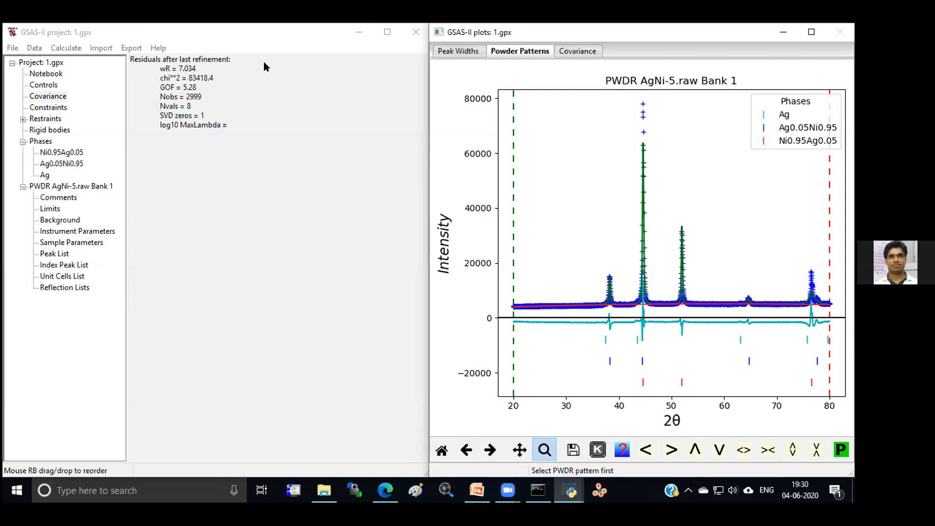
Step: Export the entire project as a Full CIF file named AgNi-alloy in the Test-1 folder
click(131, 48)
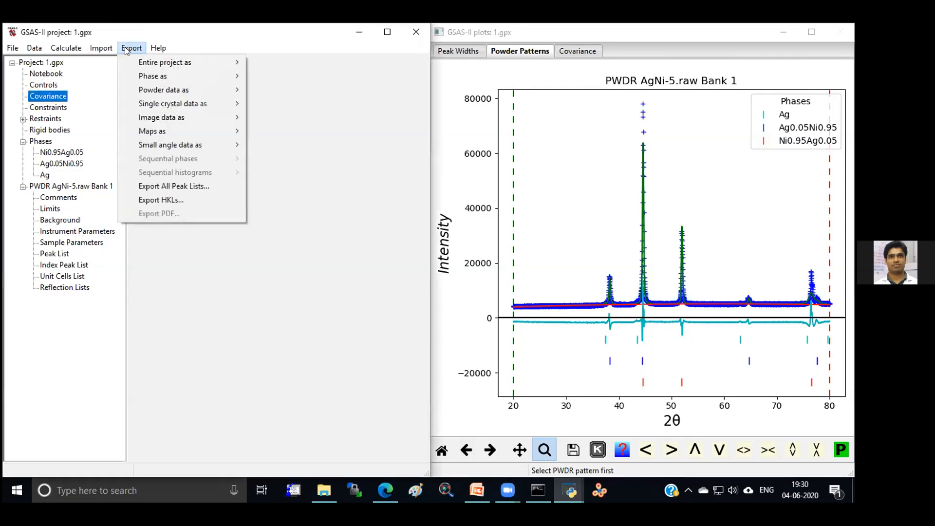
mouse_move(173, 66)
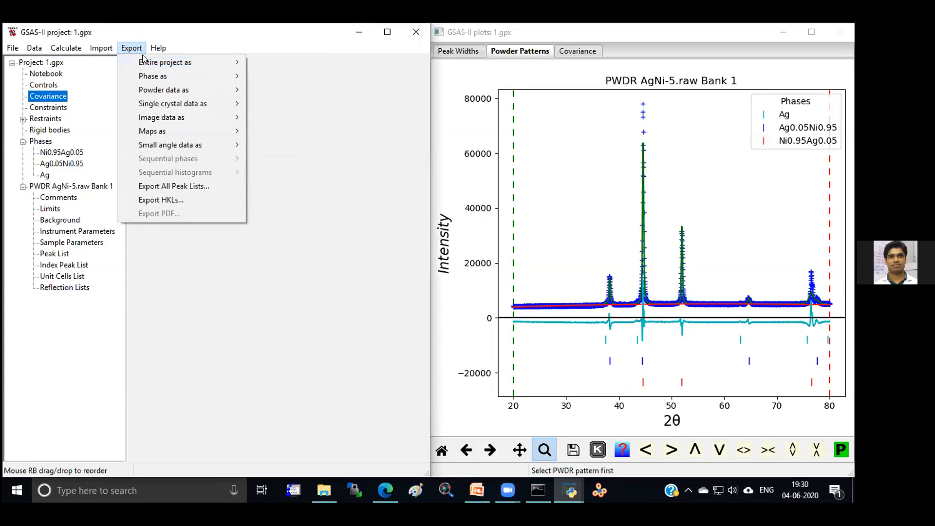
mouse_move(145, 67)
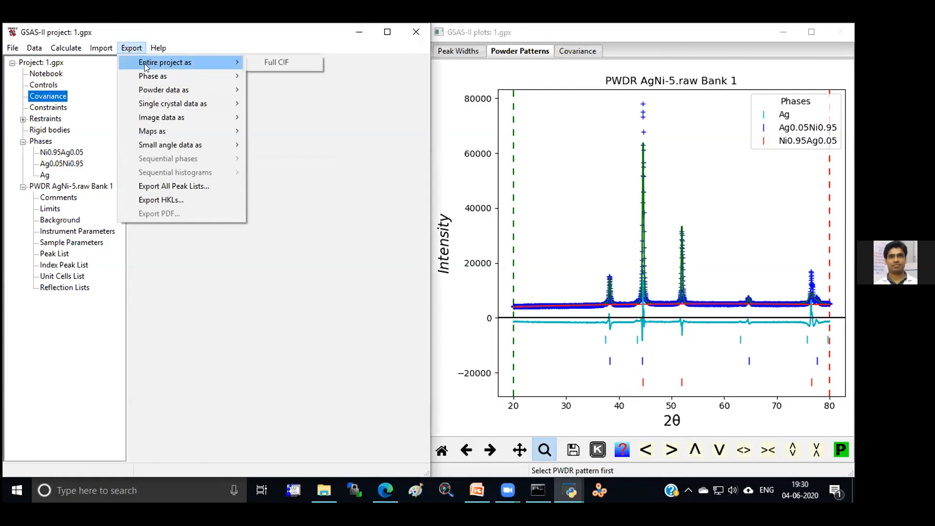
click(292, 63)
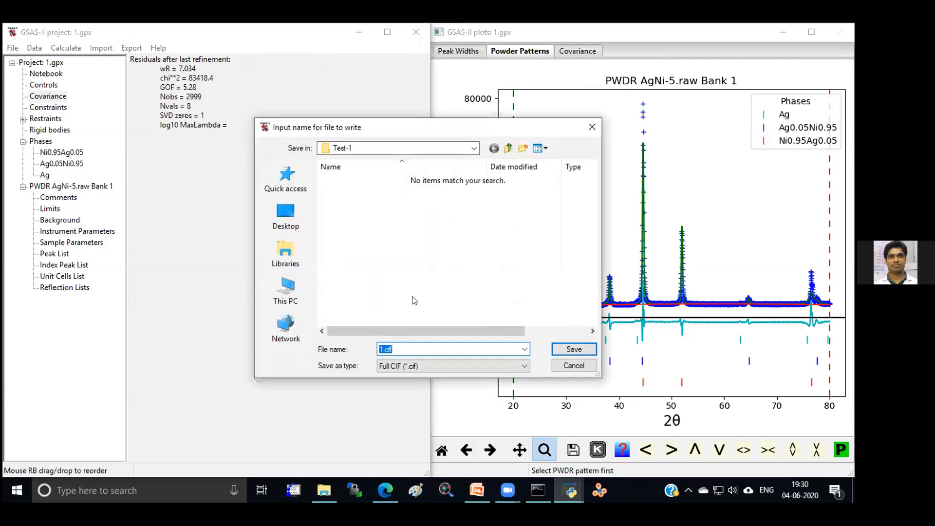
text(AgNi-alloy)
click(560, 350)
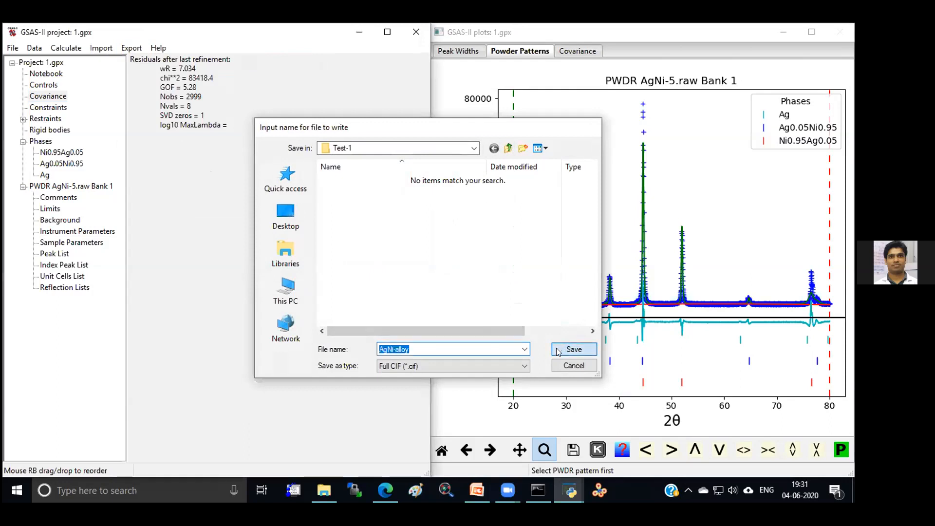